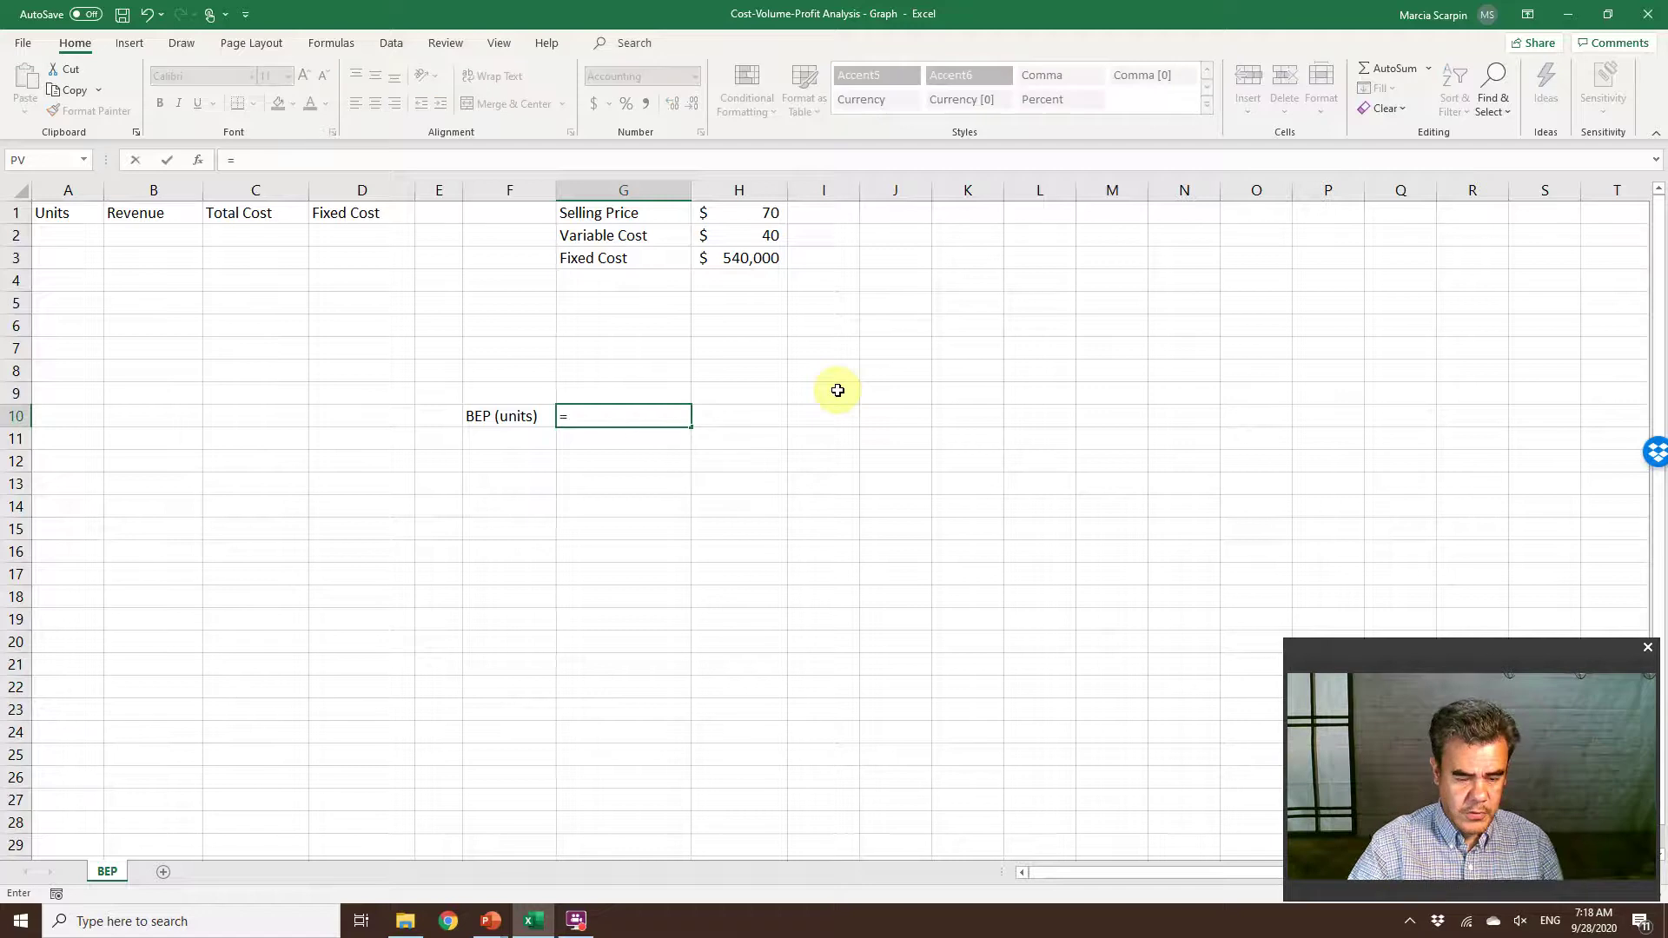
Calculate the break-even units in G10 as fixed cost divided by selling price minus variable cost, using =H3/(H1-H2)
{"action": "type", "text": "("}
{"action": "key", "text": "BackSpace"}
{"action": "left_click", "coordinate": [760, 256]}
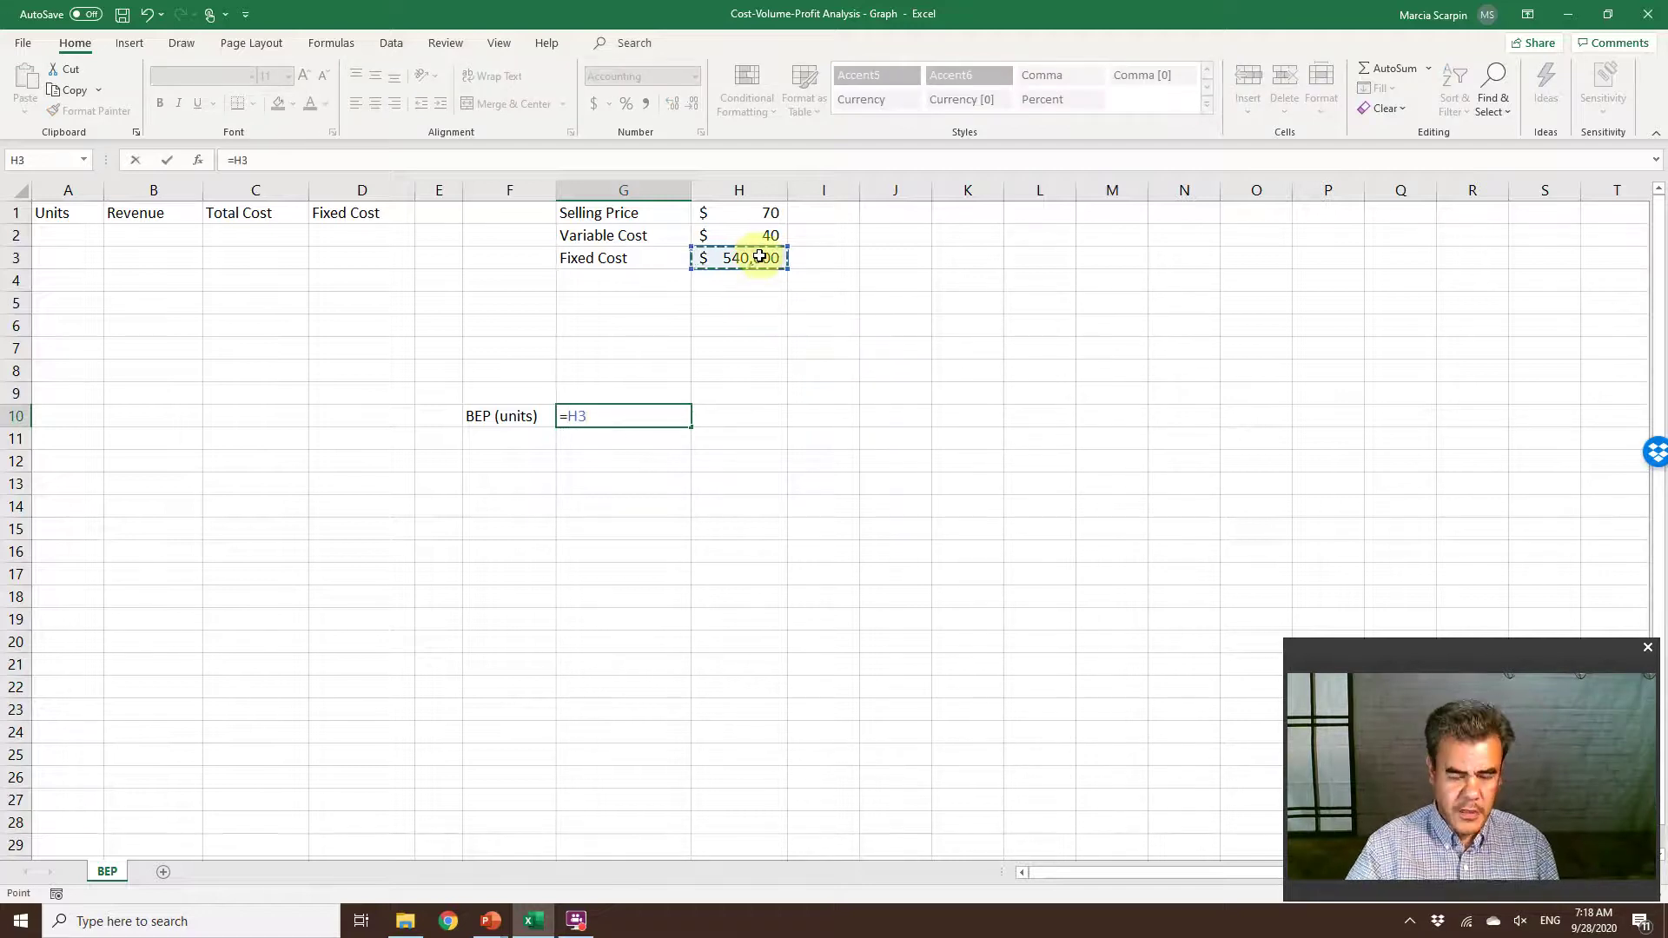
{"action": "type", "text": "/("}
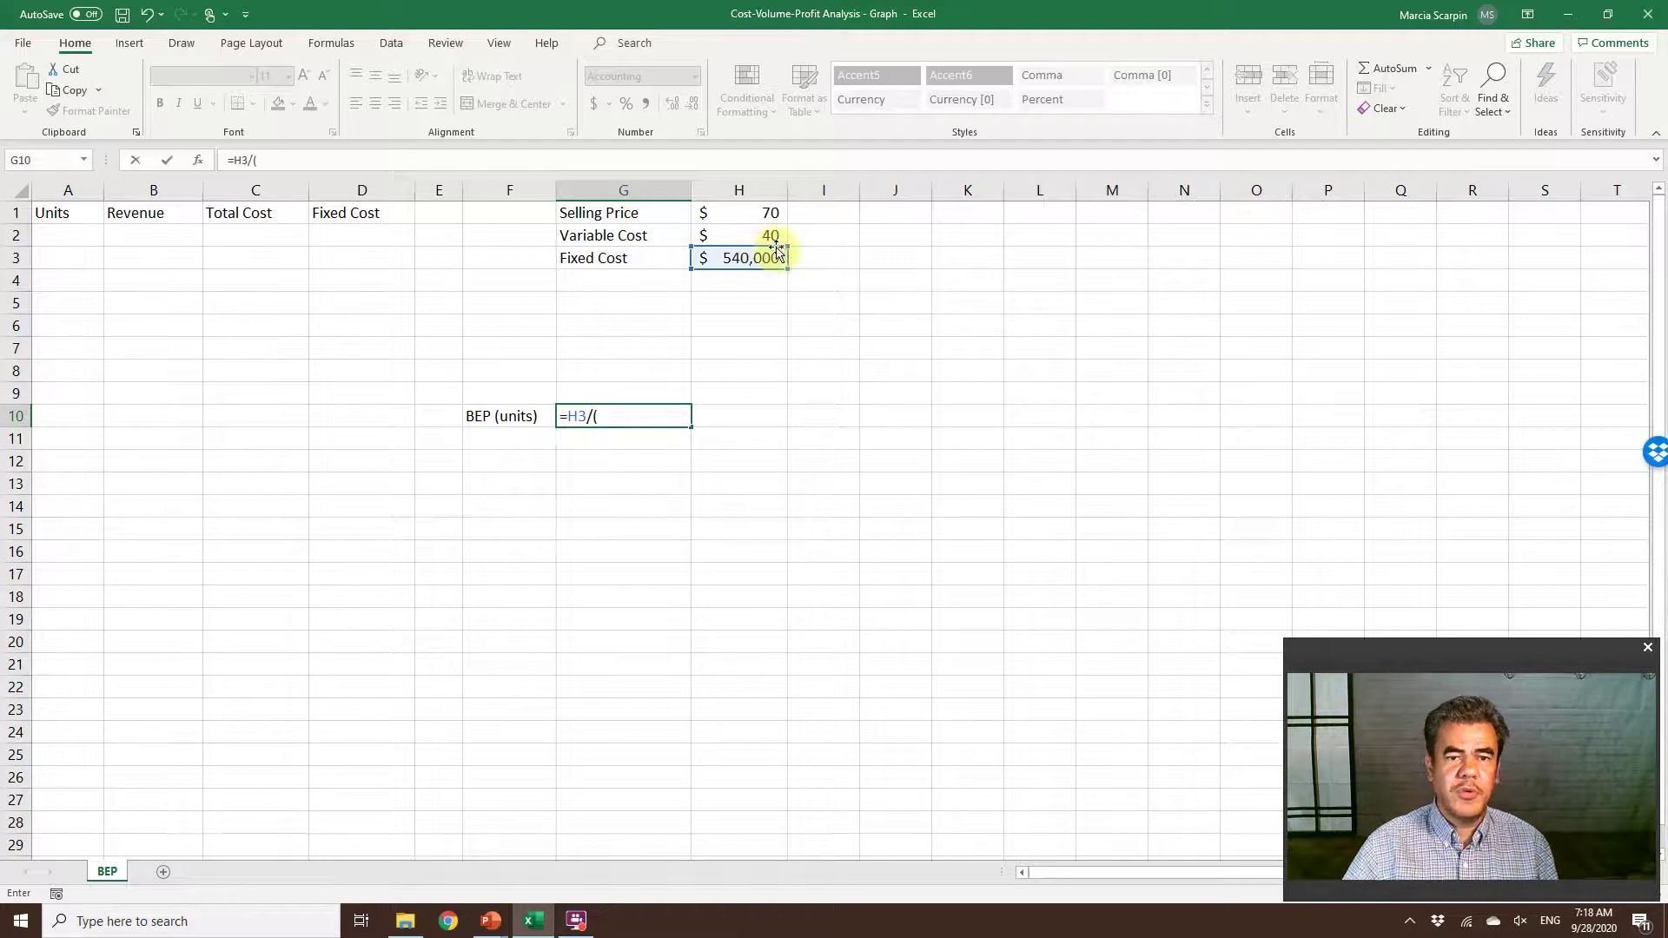
{"action": "left_click", "coordinate": [766, 214]}
{"action": "type", "text": "-"}
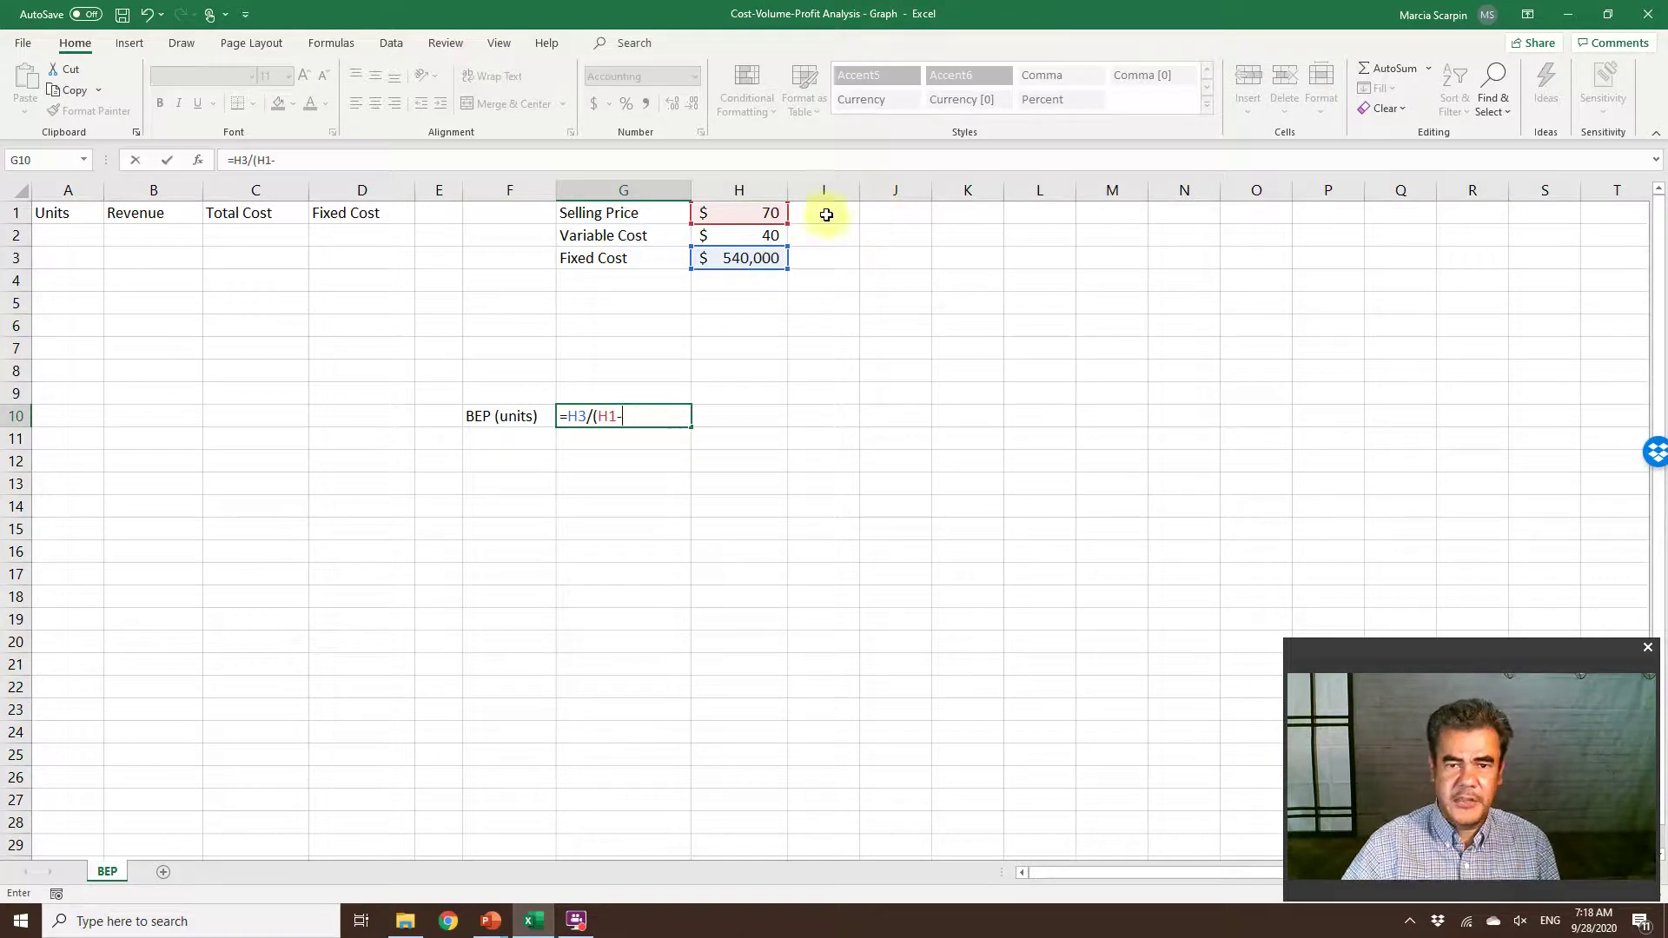
{"action": "left_click", "coordinate": [776, 233]}
{"action": "type", "text": ")"}
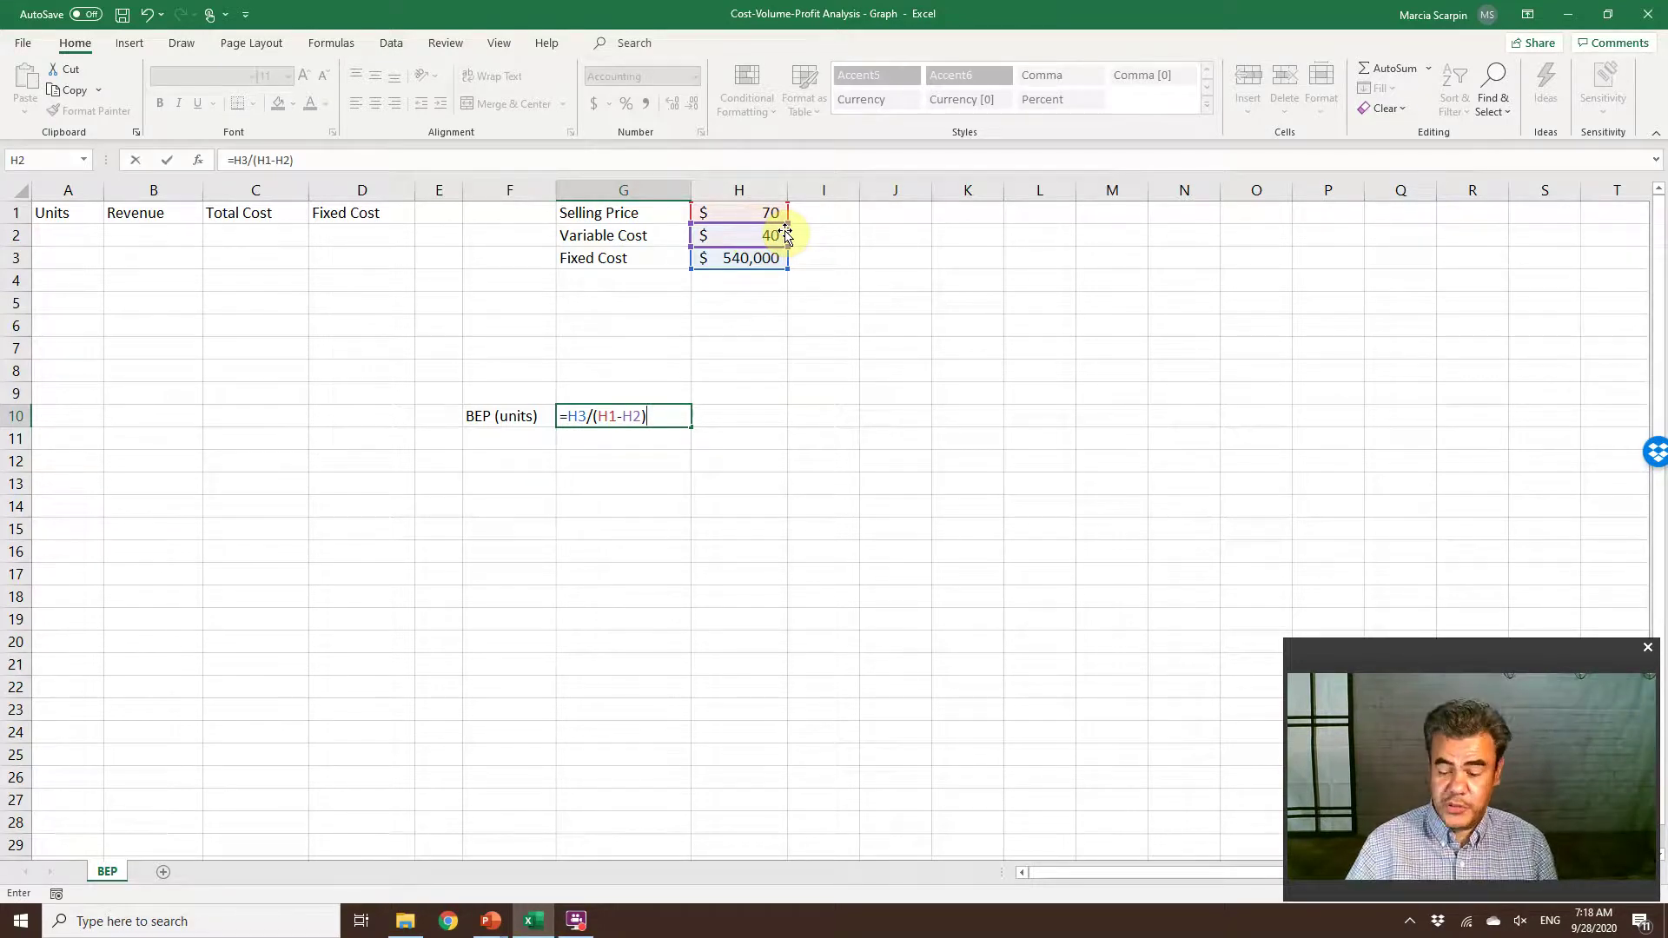
{"action": "key", "text": "Return"}
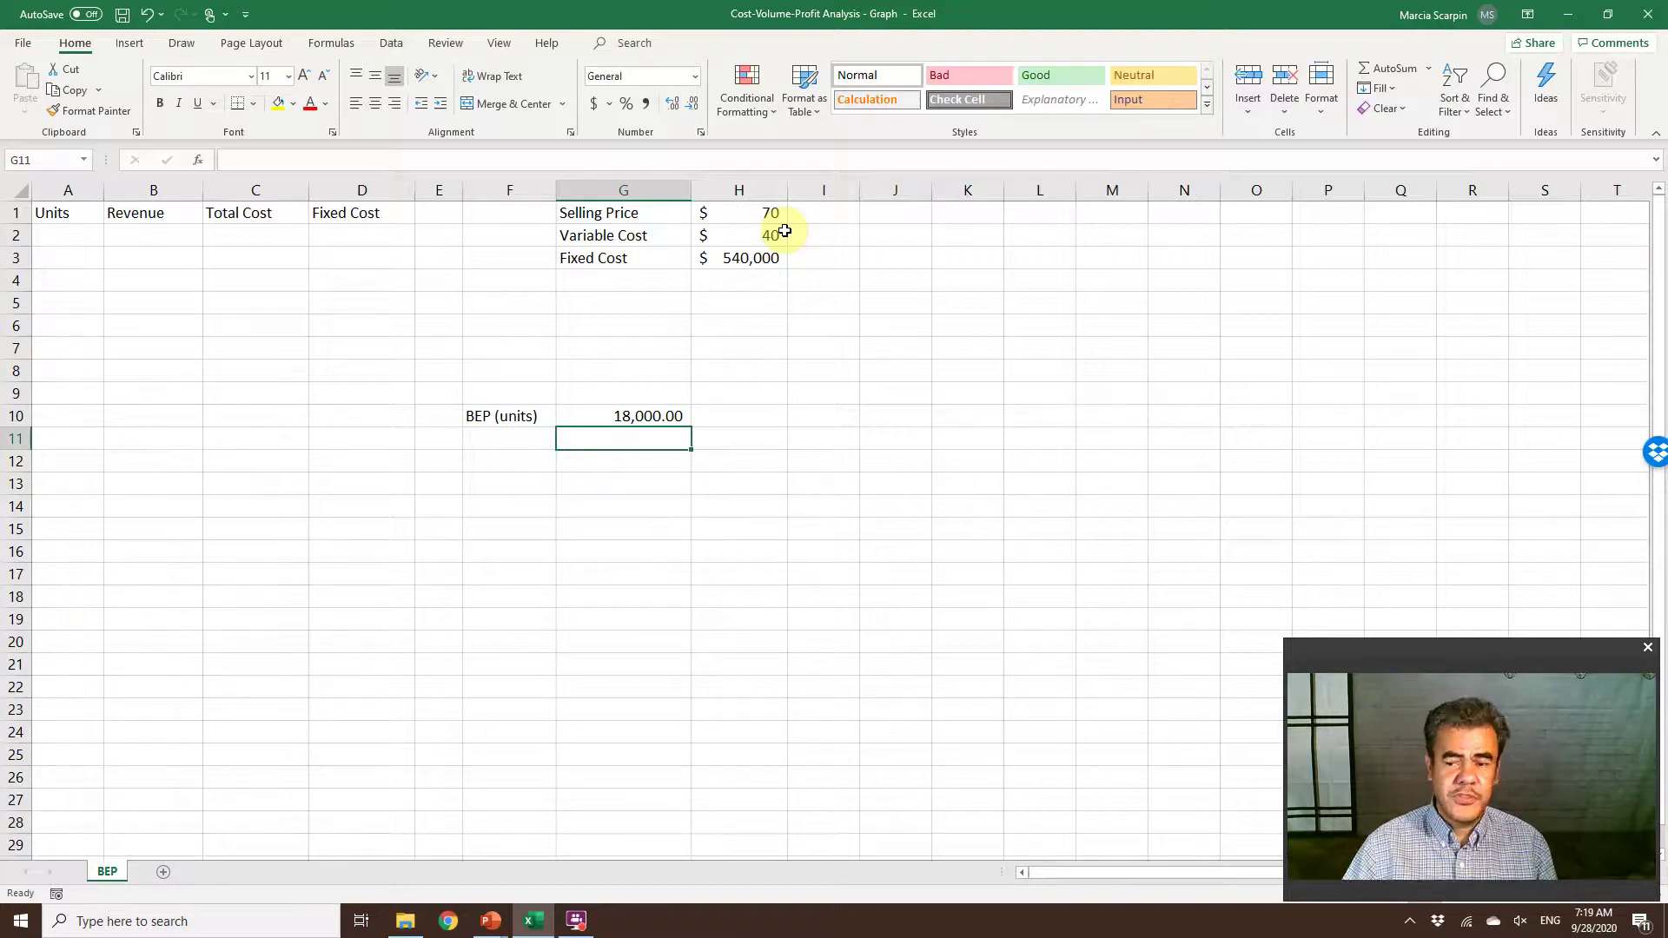
{"action": "left_click", "coordinate": [645, 415]}
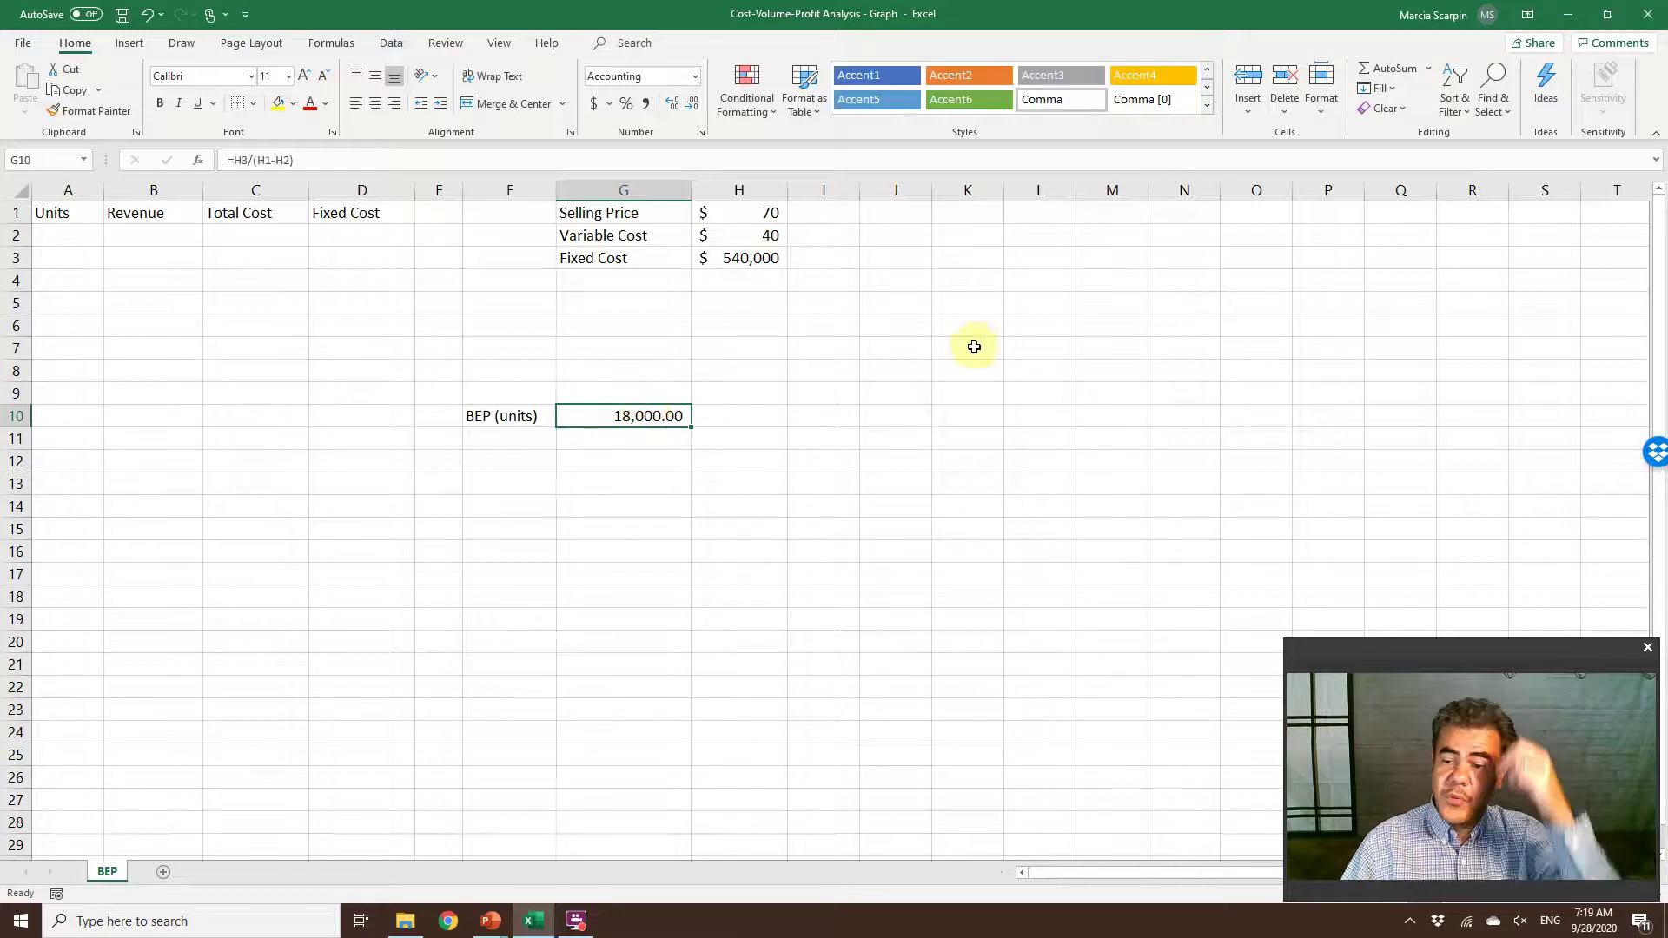
{"action": "left_click_drag", "start_coordinate": [48, 233], "coordinate": [331, 745]}
{"action": "left_click", "coordinate": [331, 747]}
{"action": "double_click", "coordinate": [82, 235]}
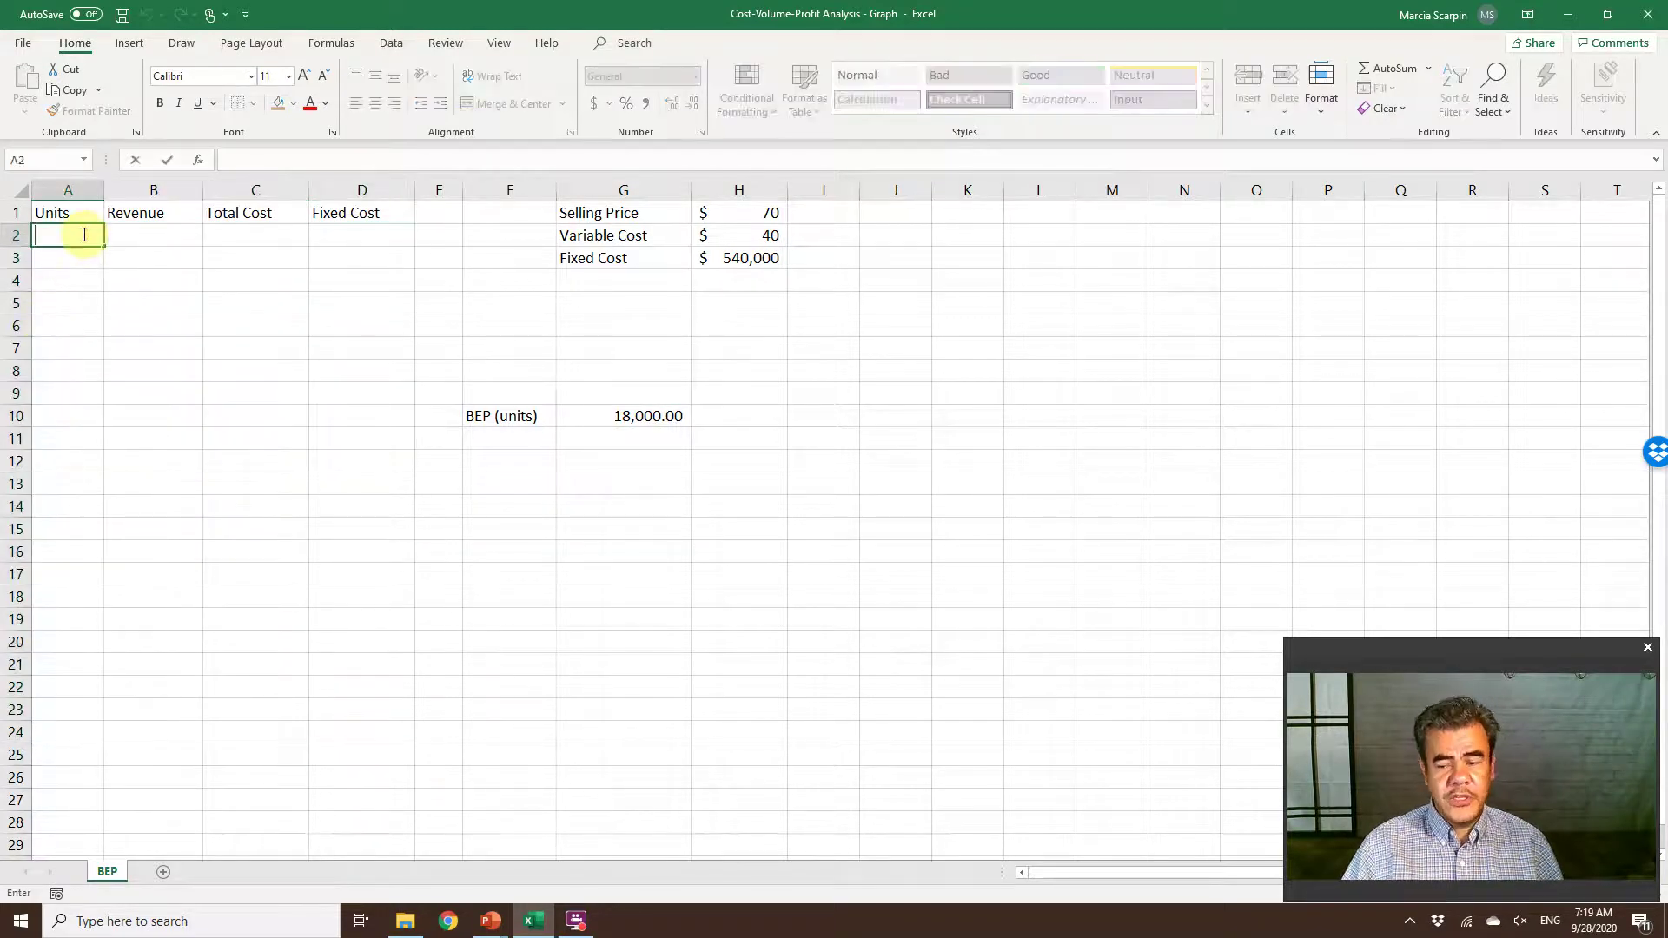
{"action": "left_click", "coordinate": [147, 233]}
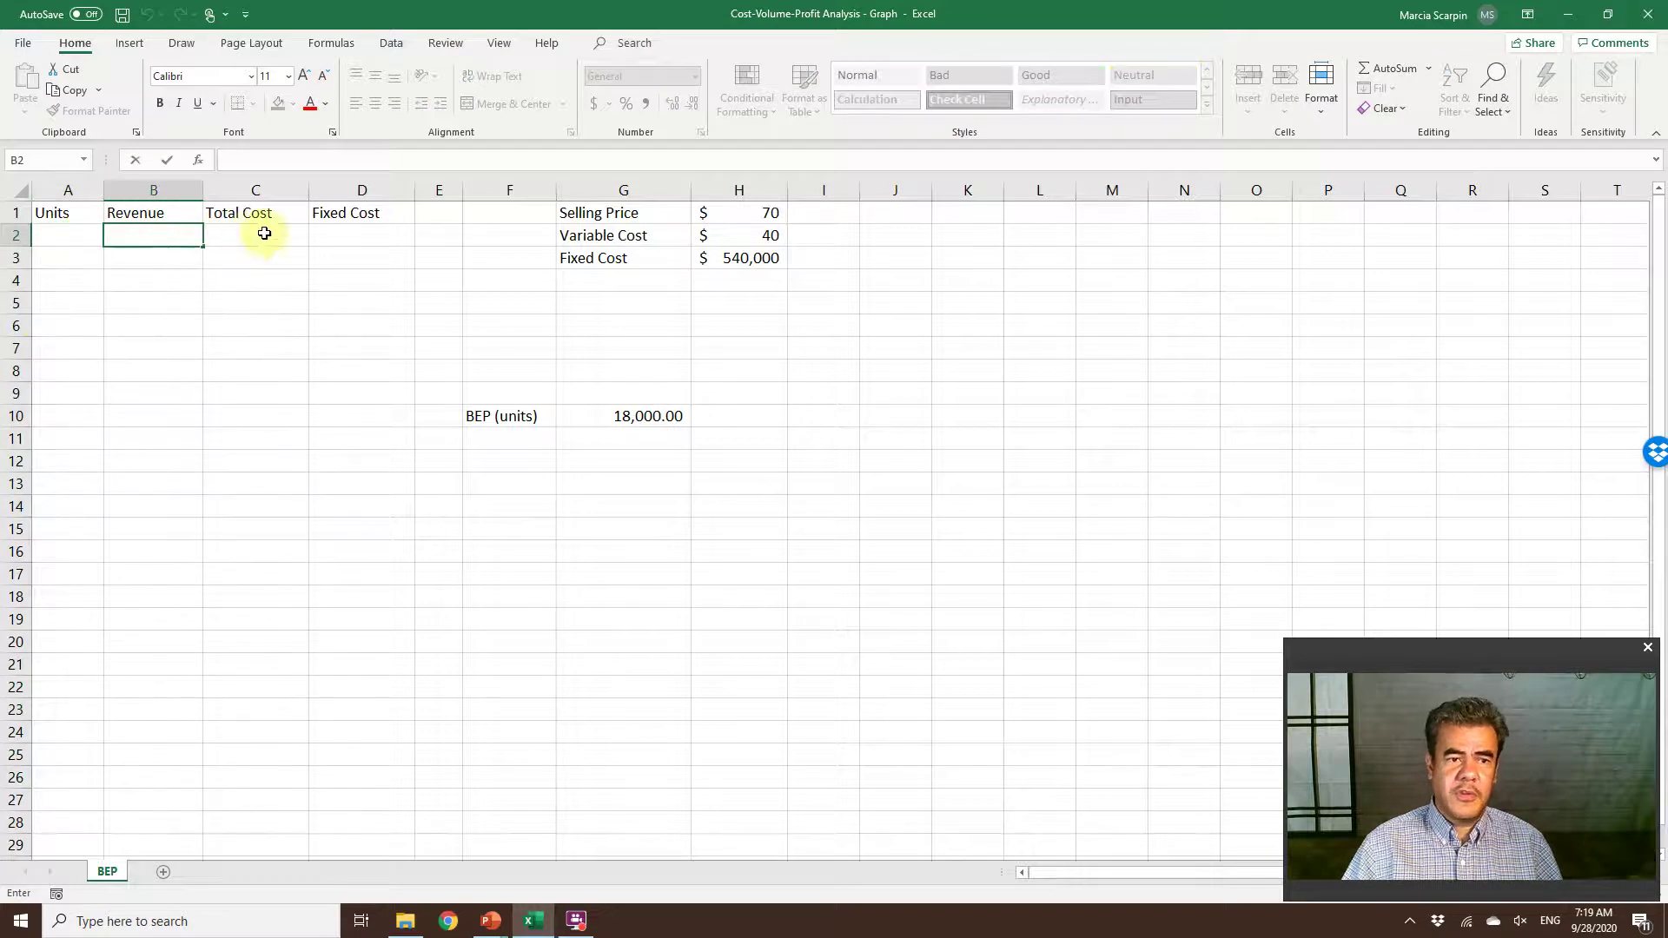
{"action": "key", "text": "Tab"}
Enter the first Fixed Cost formula in D2 as an absolute reference to the fixed cost input, =+$H$3
{"action": "double_click", "coordinate": [364, 234]}
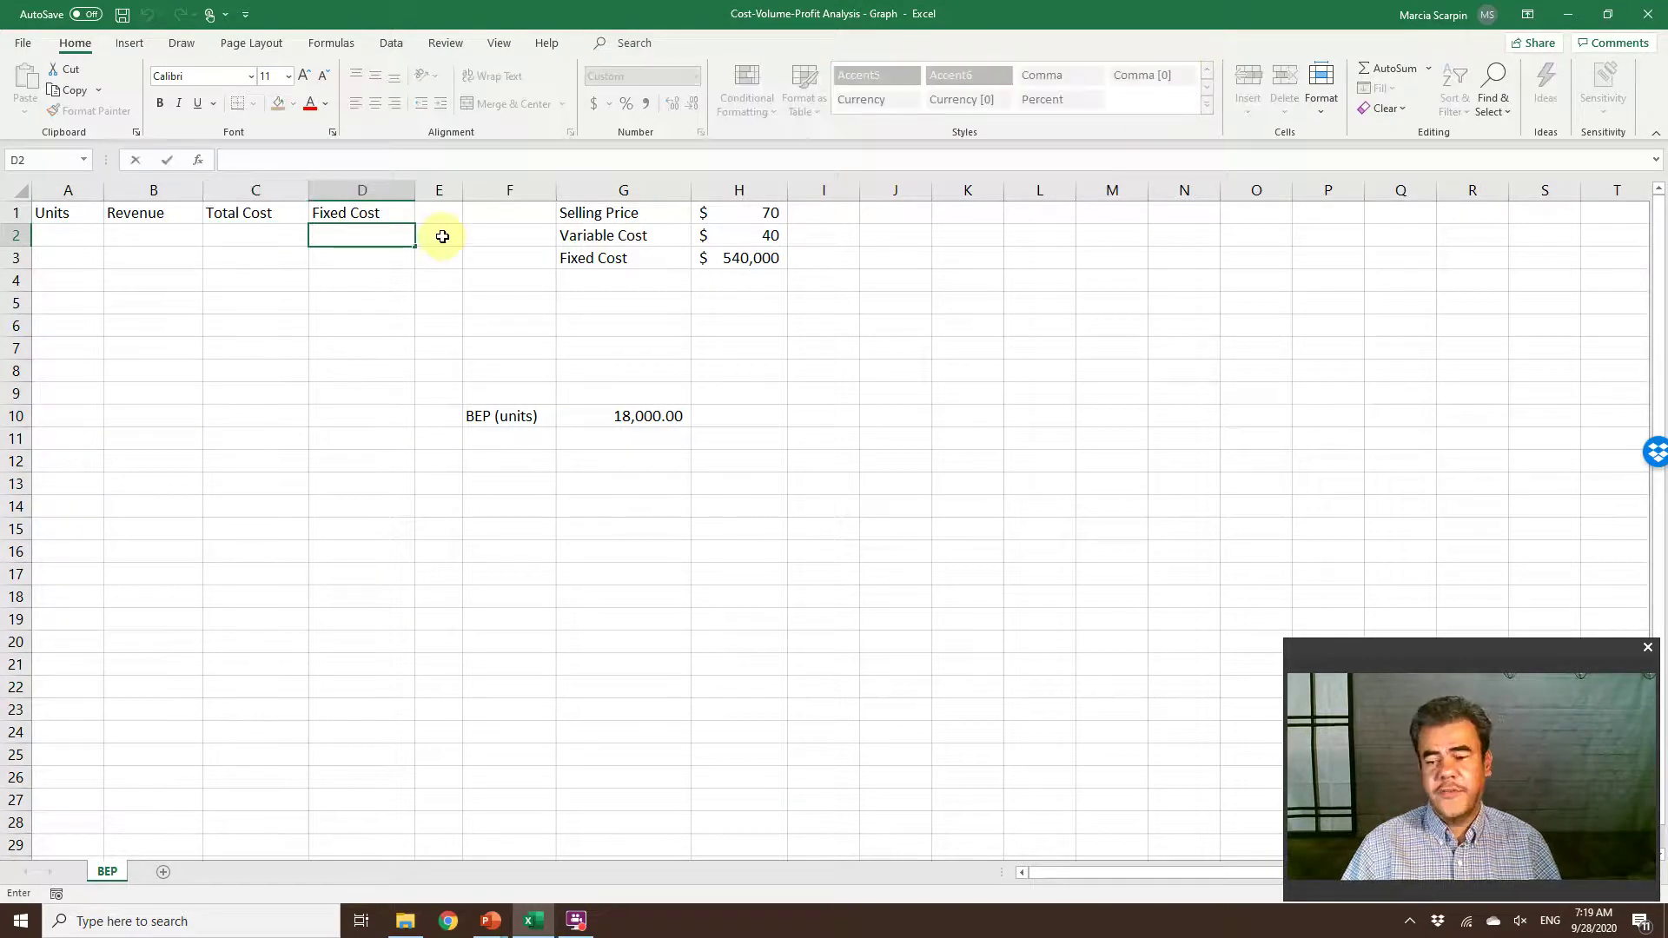
{"action": "type", "text": "+"}
{"action": "left_click", "coordinate": [758, 261]}
{"action": "key", "text": "ctrl+Return"}
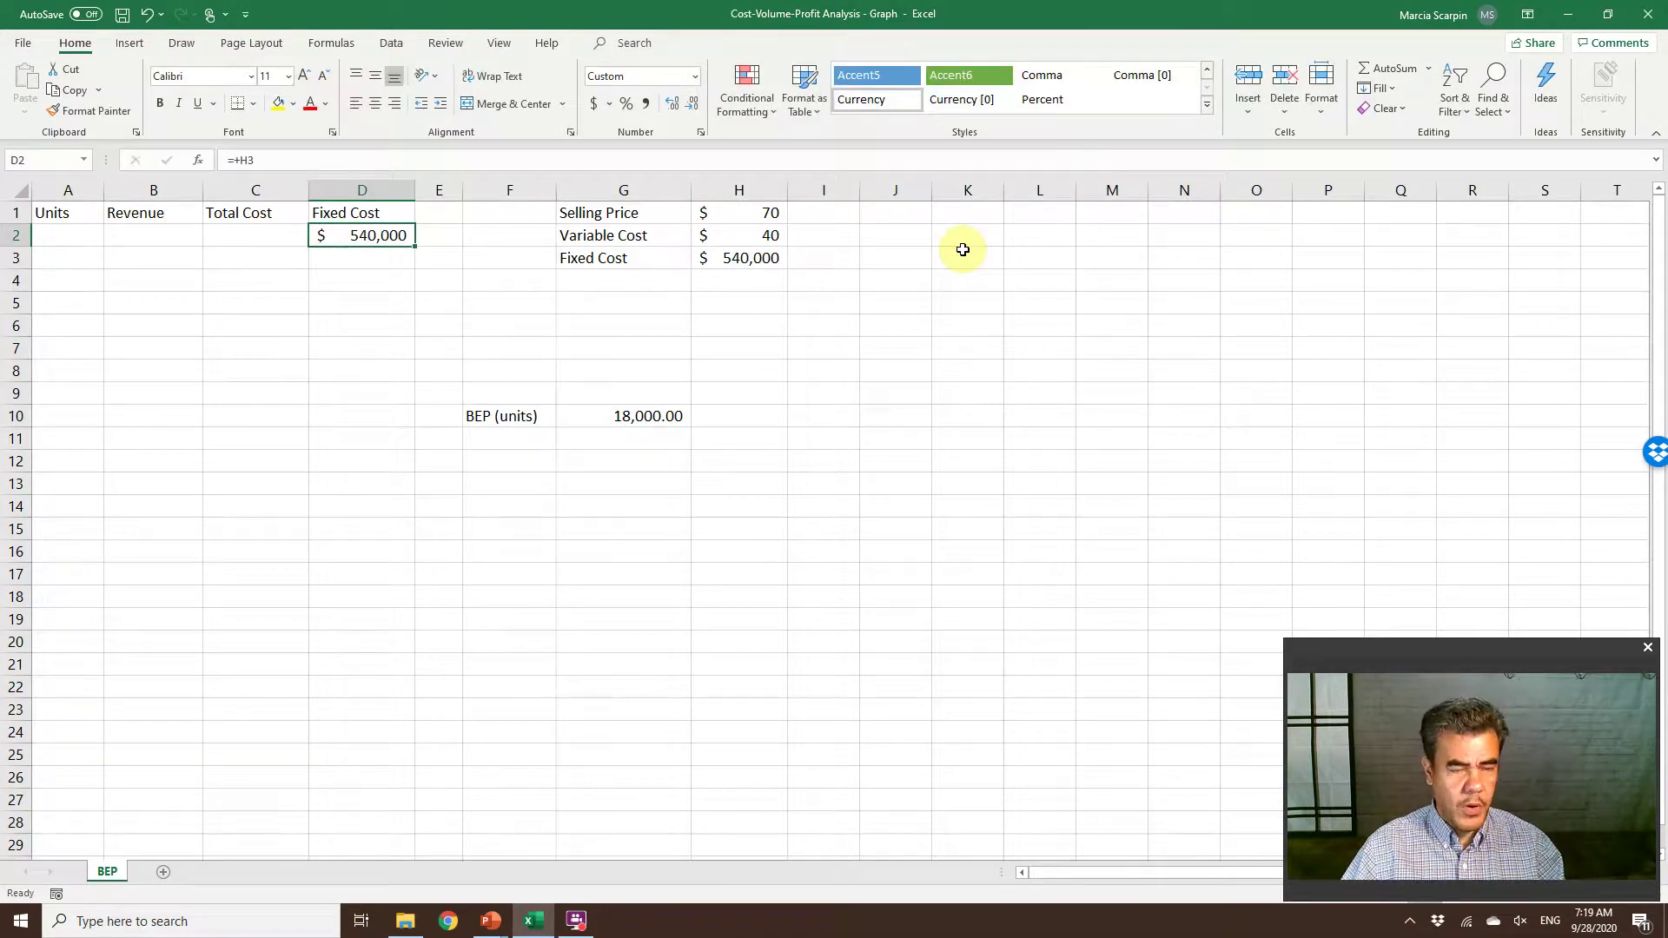
{"action": "key", "text": "F2"}
{"action": "key", "text": "F4"}
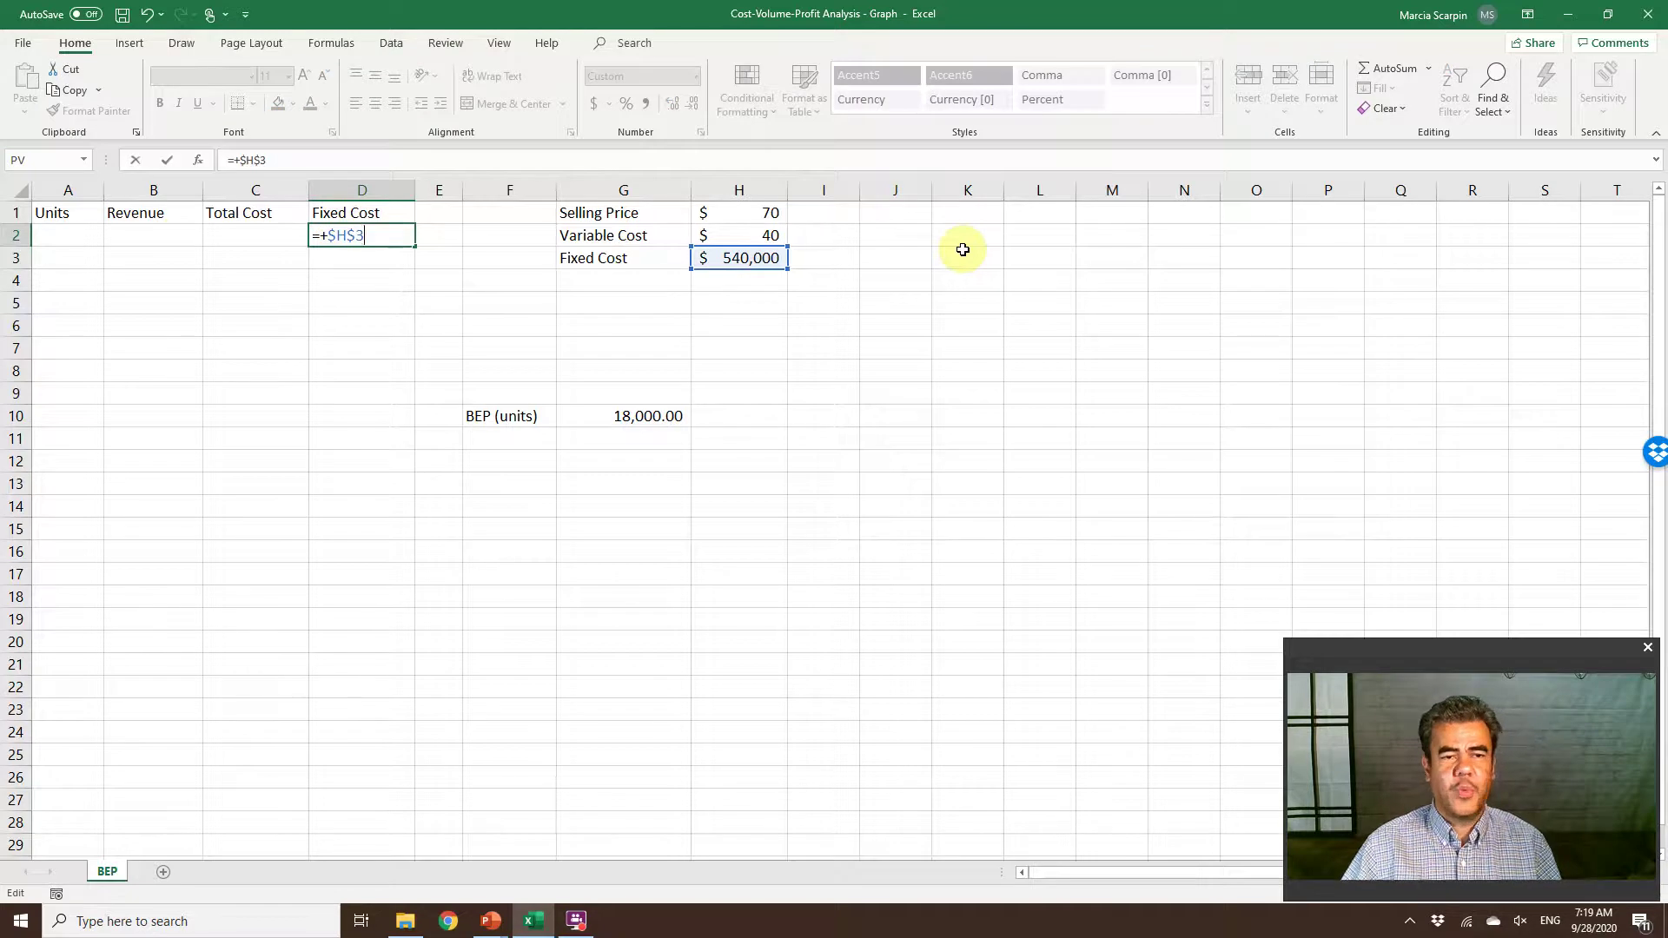
{"action": "key", "text": "Return"}
Copy the Fixed Cost formula from D2 down through D21
{"action": "key", "text": "Up"}
{"action": "key", "text": "ctrl+c"}
{"action": "key", "text": "shift+Down"}
{"action": "key", "text": "shift+Down"}
{"action": "key", "text": "shift+Down"}
{"action": "key", "text": "shift+Down"}
{"action": "key", "text": "shift+Down"}
{"action": "key", "text": "shift+Down"}
{"action": "key", "text": "shift+Down"}
{"action": "key", "text": "shift+Down"}
{"action": "key", "text": "shift+Down"}
{"action": "key", "text": "shift+Down"}
{"action": "key", "text": "shift+Down"}
{"action": "key", "text": "shift+Down"}
{"action": "key", "text": "shift+Down"}
{"action": "key", "text": "shift+Down"}
{"action": "key", "text": "shift+Down"}
{"action": "key", "text": "shift+Down"}
{"action": "key", "text": "shift+Down"}
{"action": "key", "text": "shift+Down"}
{"action": "key", "text": "shift+Down"}
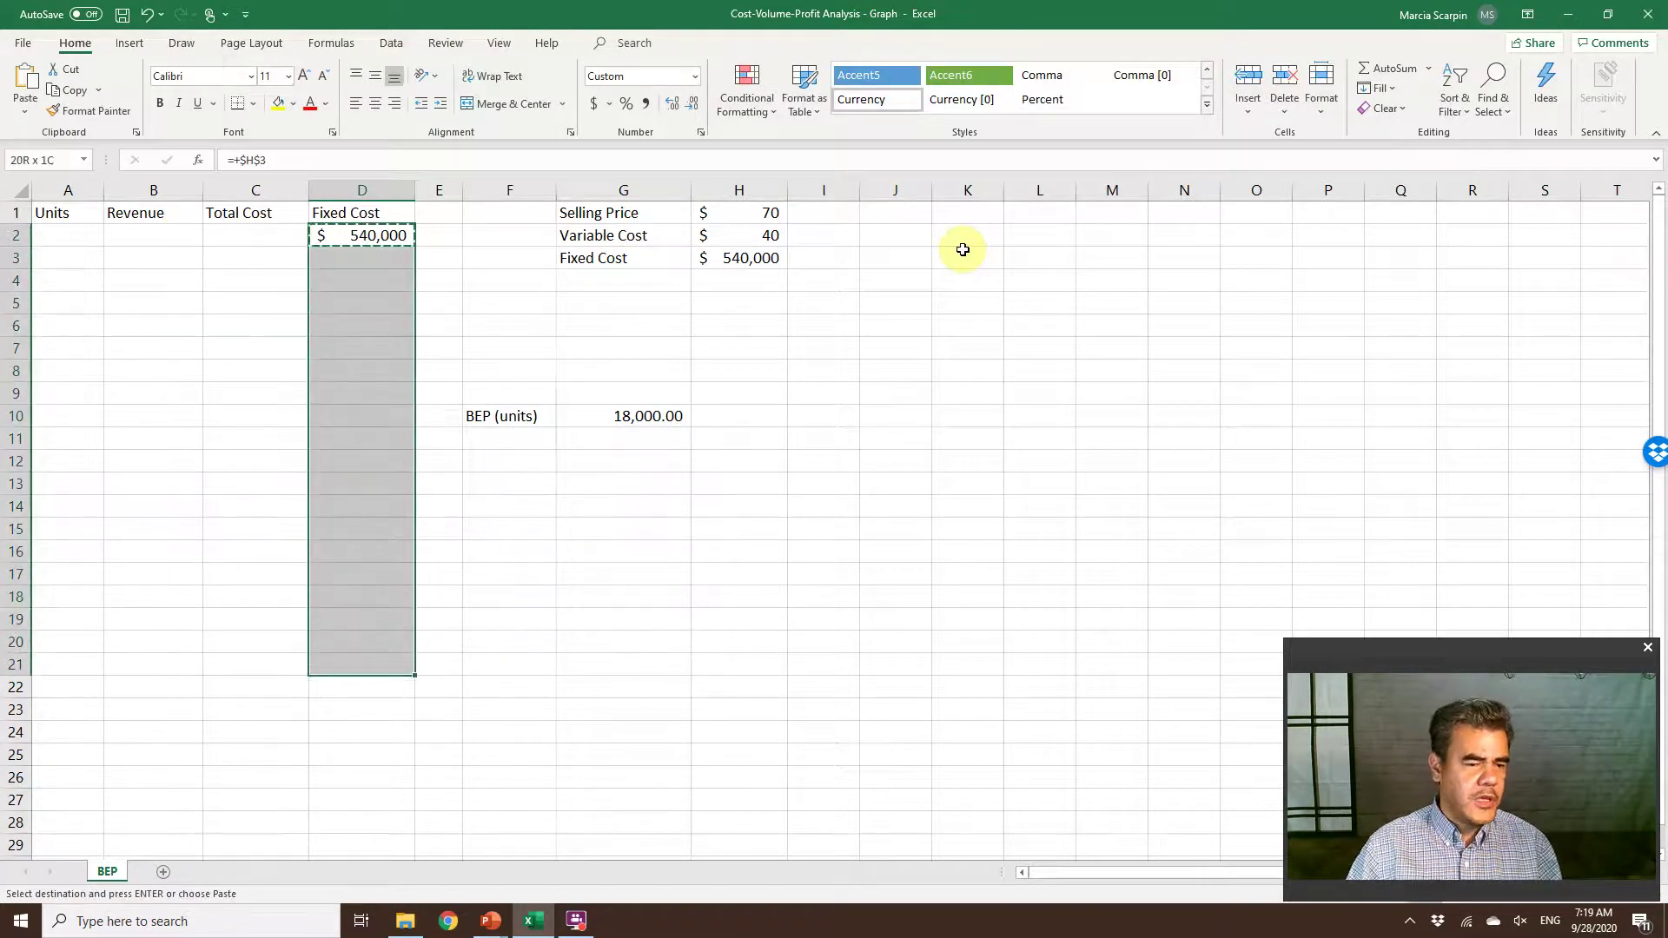
{"action": "key", "text": "Return"}
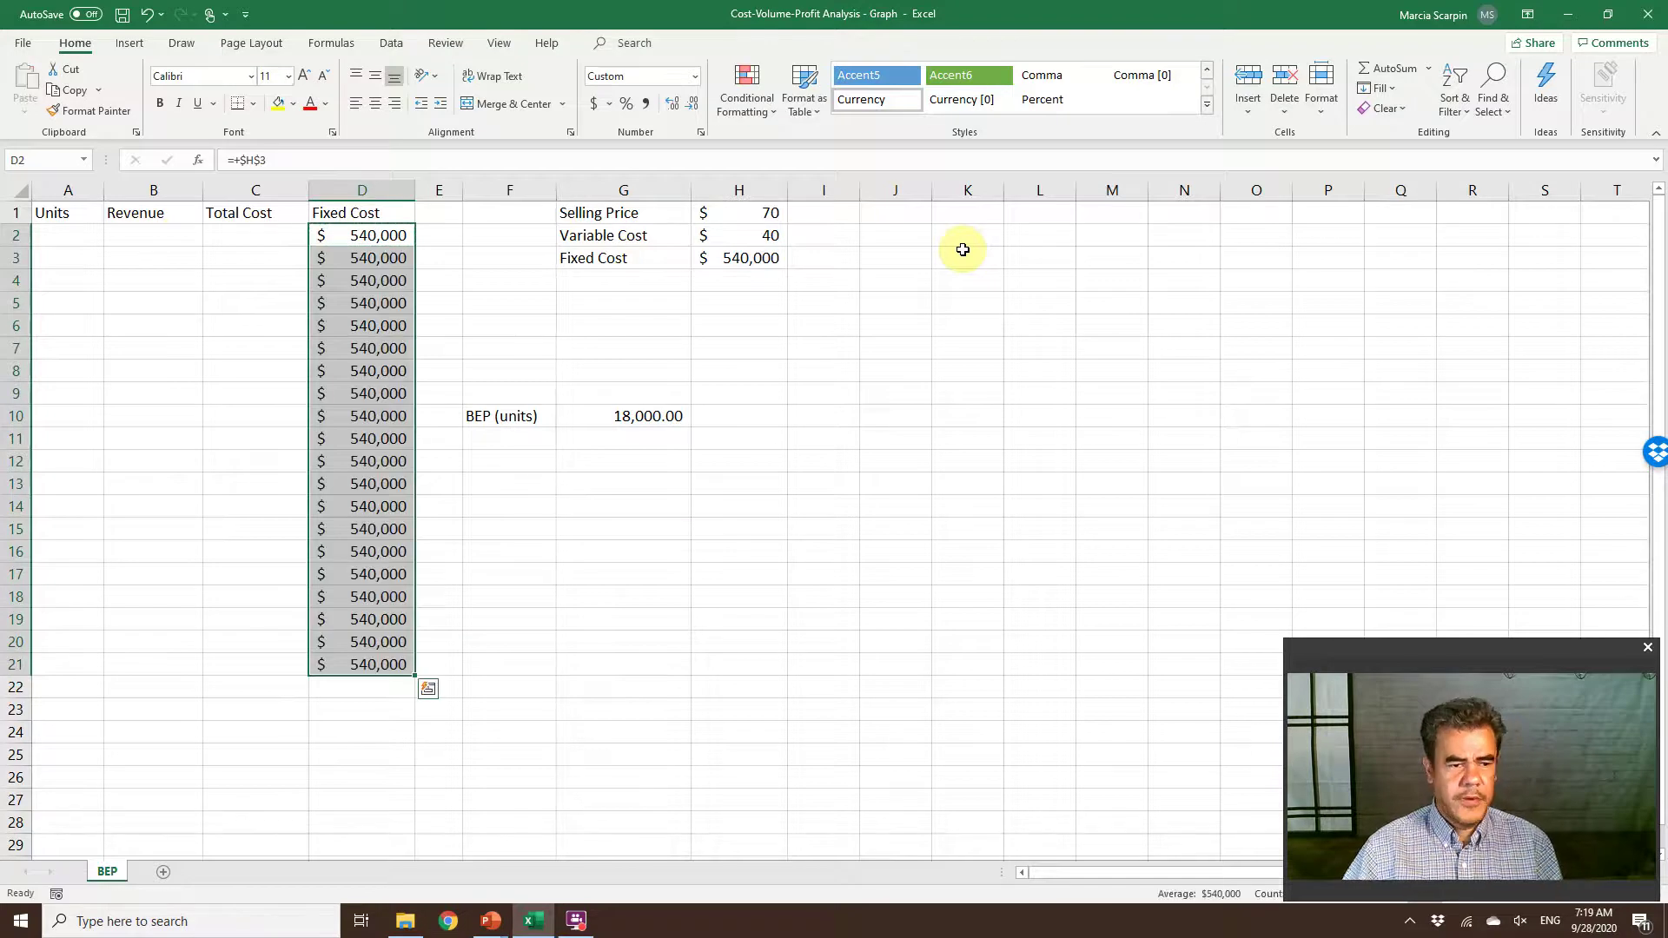
{"action": "key", "text": "ctrl+q"}
{"action": "key", "text": "Escape"}
Extend the Fixed Cost column by copying D21 down through D26
{"action": "left_click", "coordinate": [399, 666]}
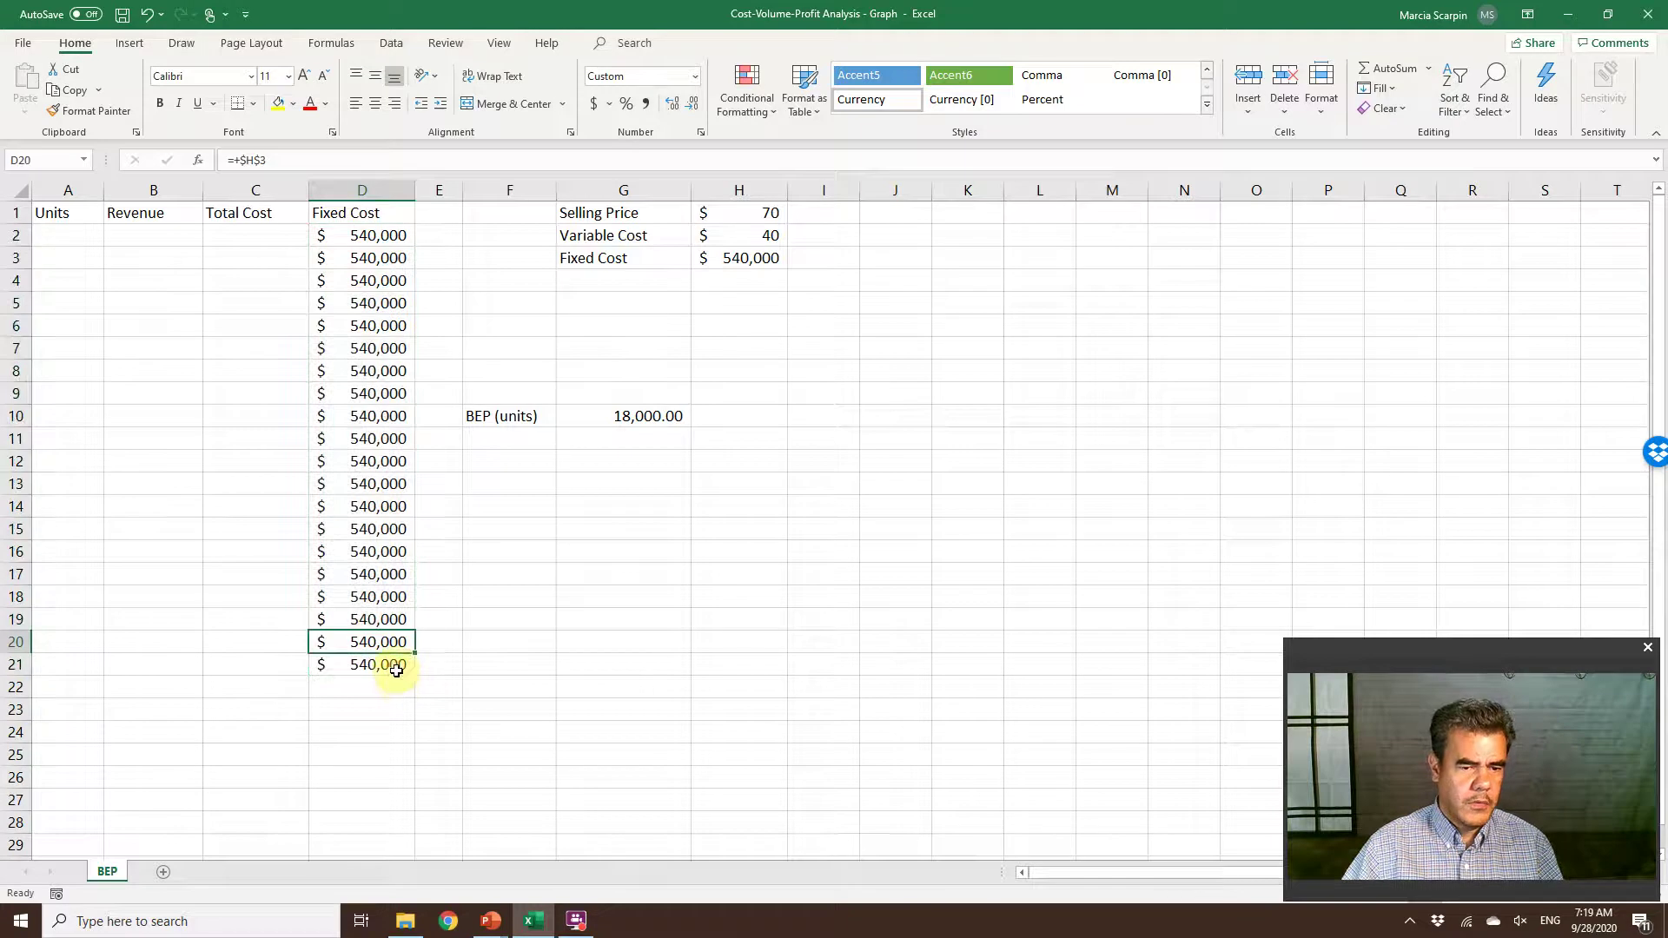
{"action": "key", "text": "ctrl+c"}
{"action": "key", "text": "shift+Down"}
{"action": "key", "text": "shift+Down"}
{"action": "key", "text": "shift+Down"}
{"action": "key", "text": "shift+Down"}
{"action": "key", "text": "shift+Down"}
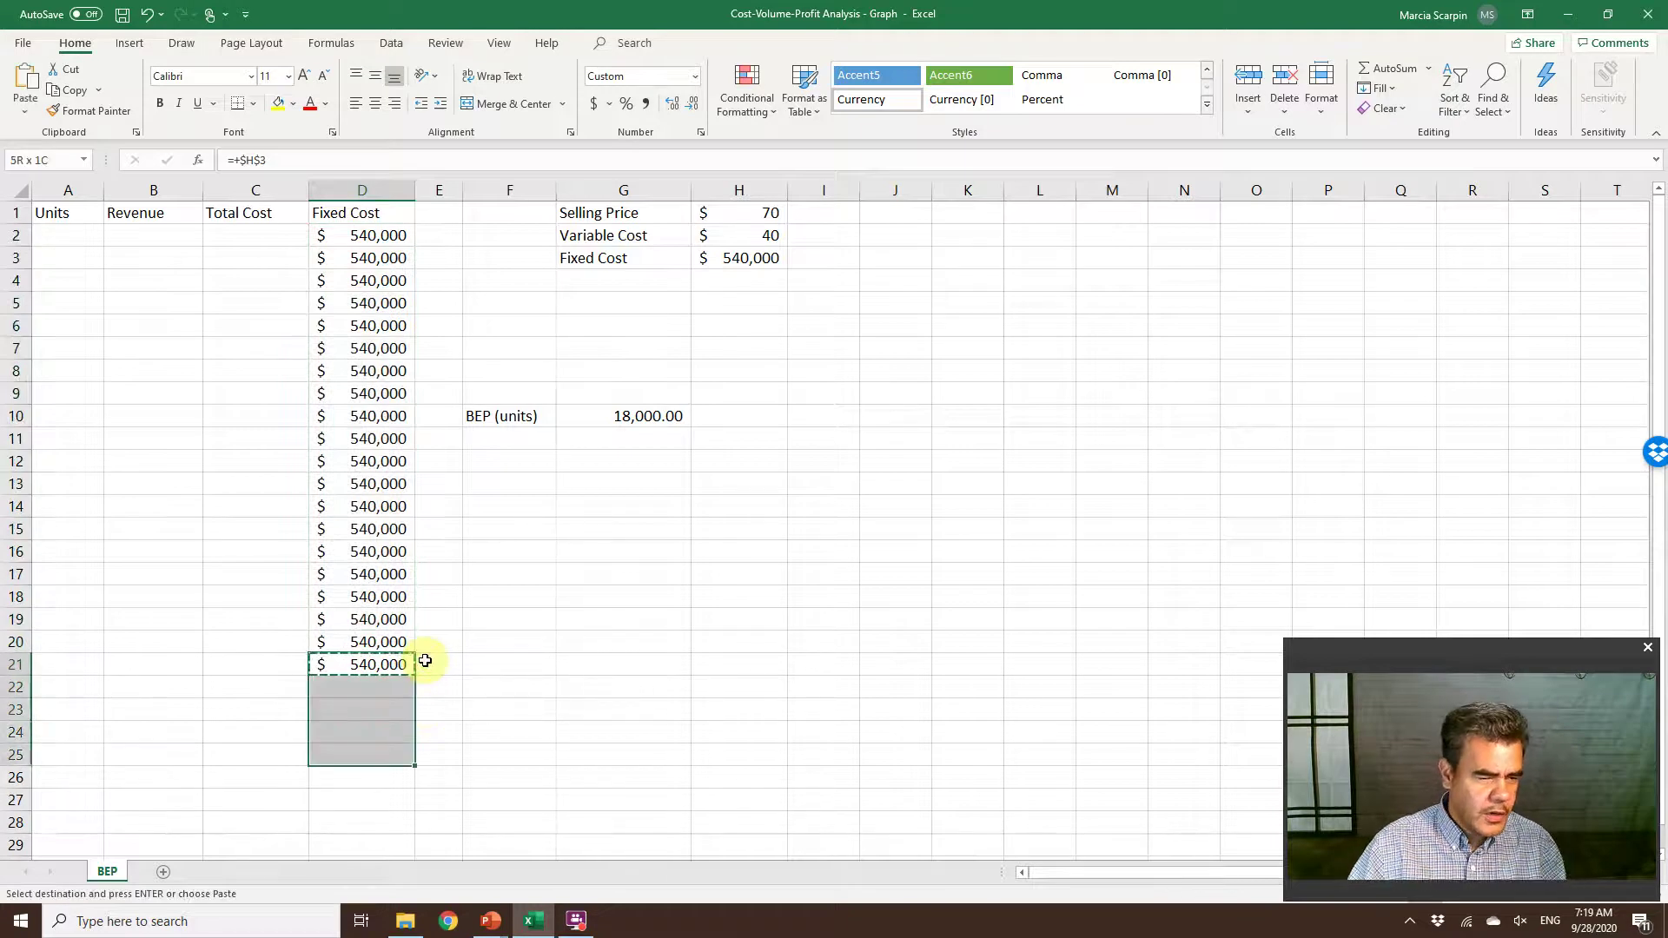
{"action": "key", "text": "Return"}
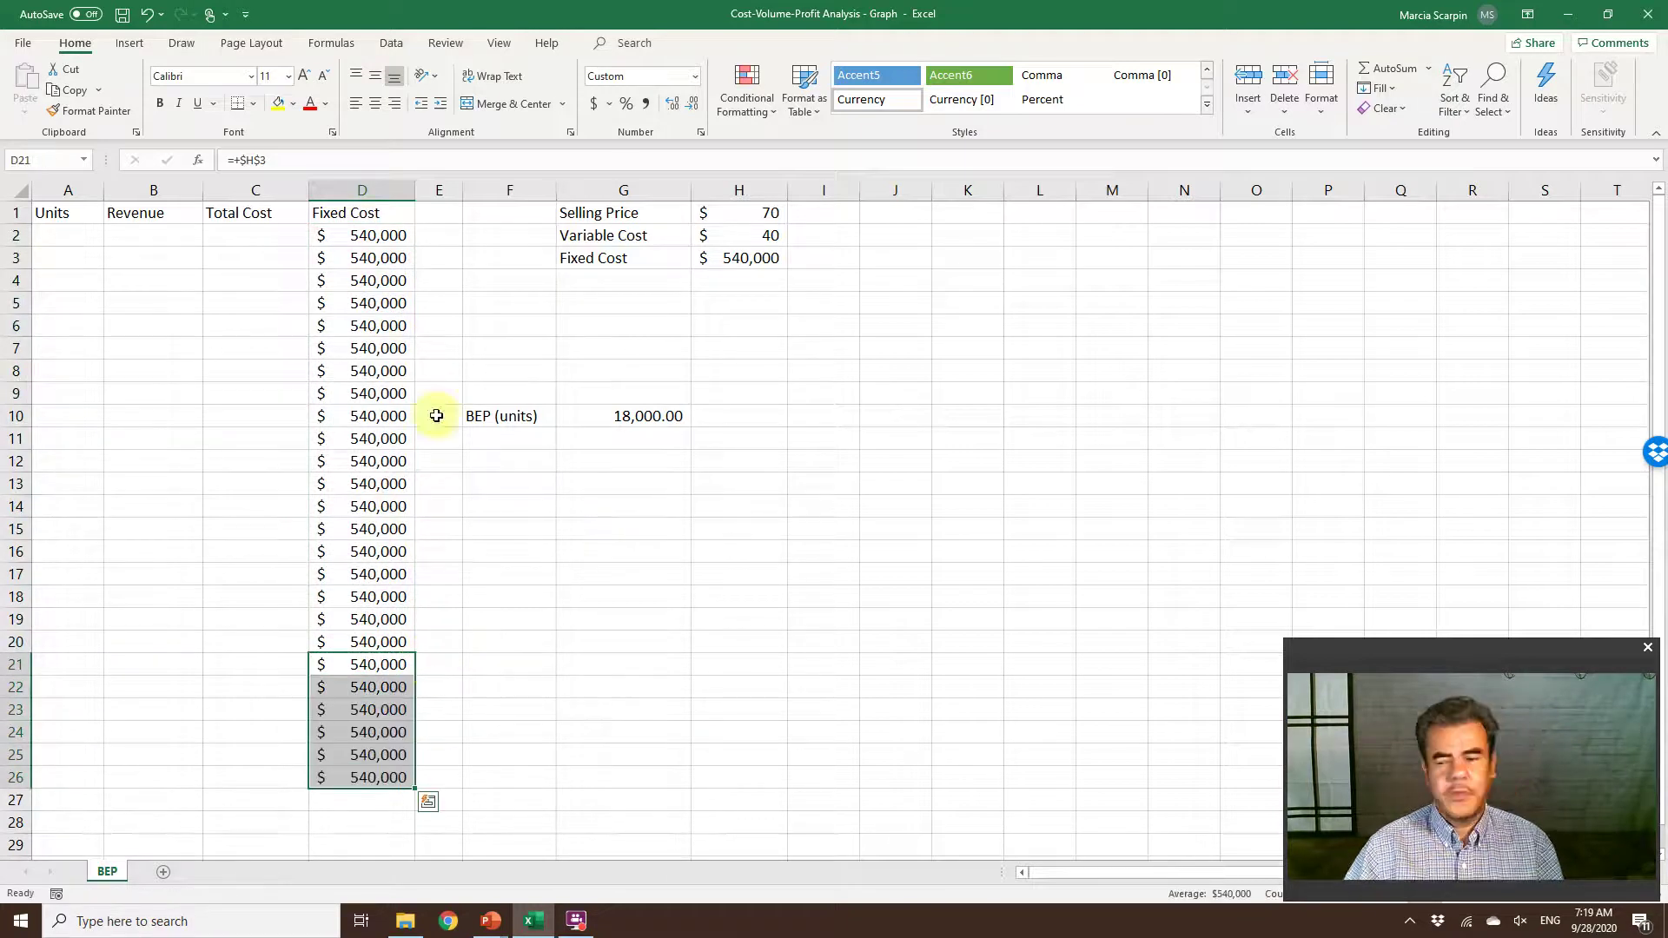
Enter the Revenue formula in B2 as the locked selling price times the units, +$H$1*A2
{"action": "left_click", "coordinate": [155, 231]}
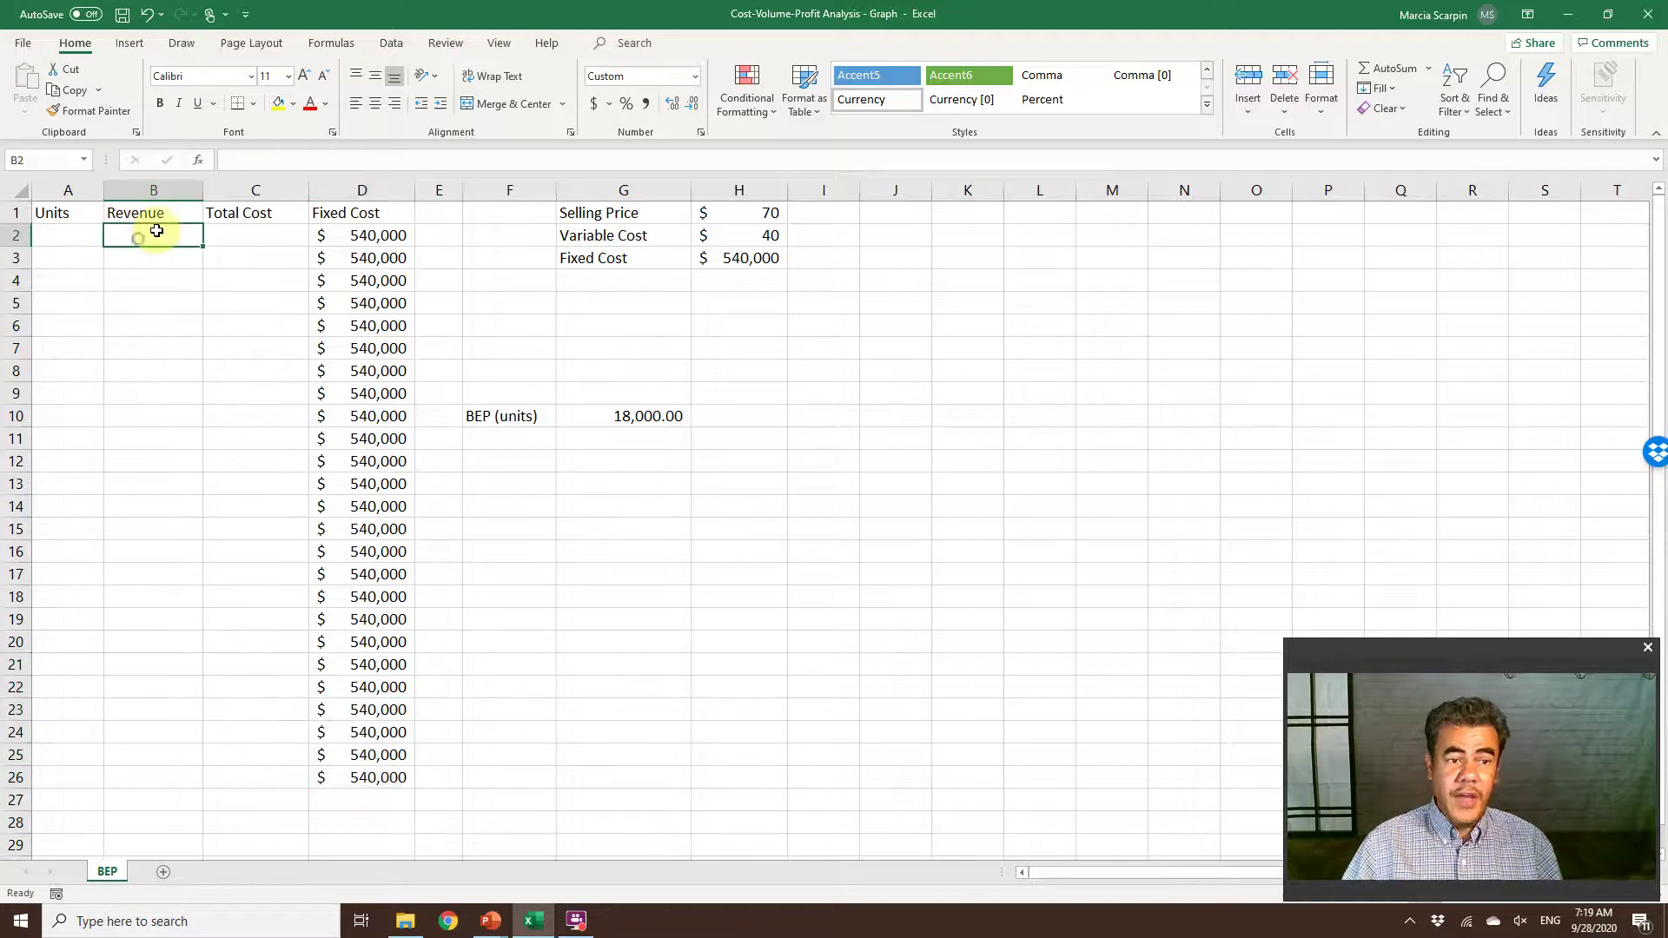
{"action": "type", "text": "+"}
{"action": "left_click", "coordinate": [764, 213]}
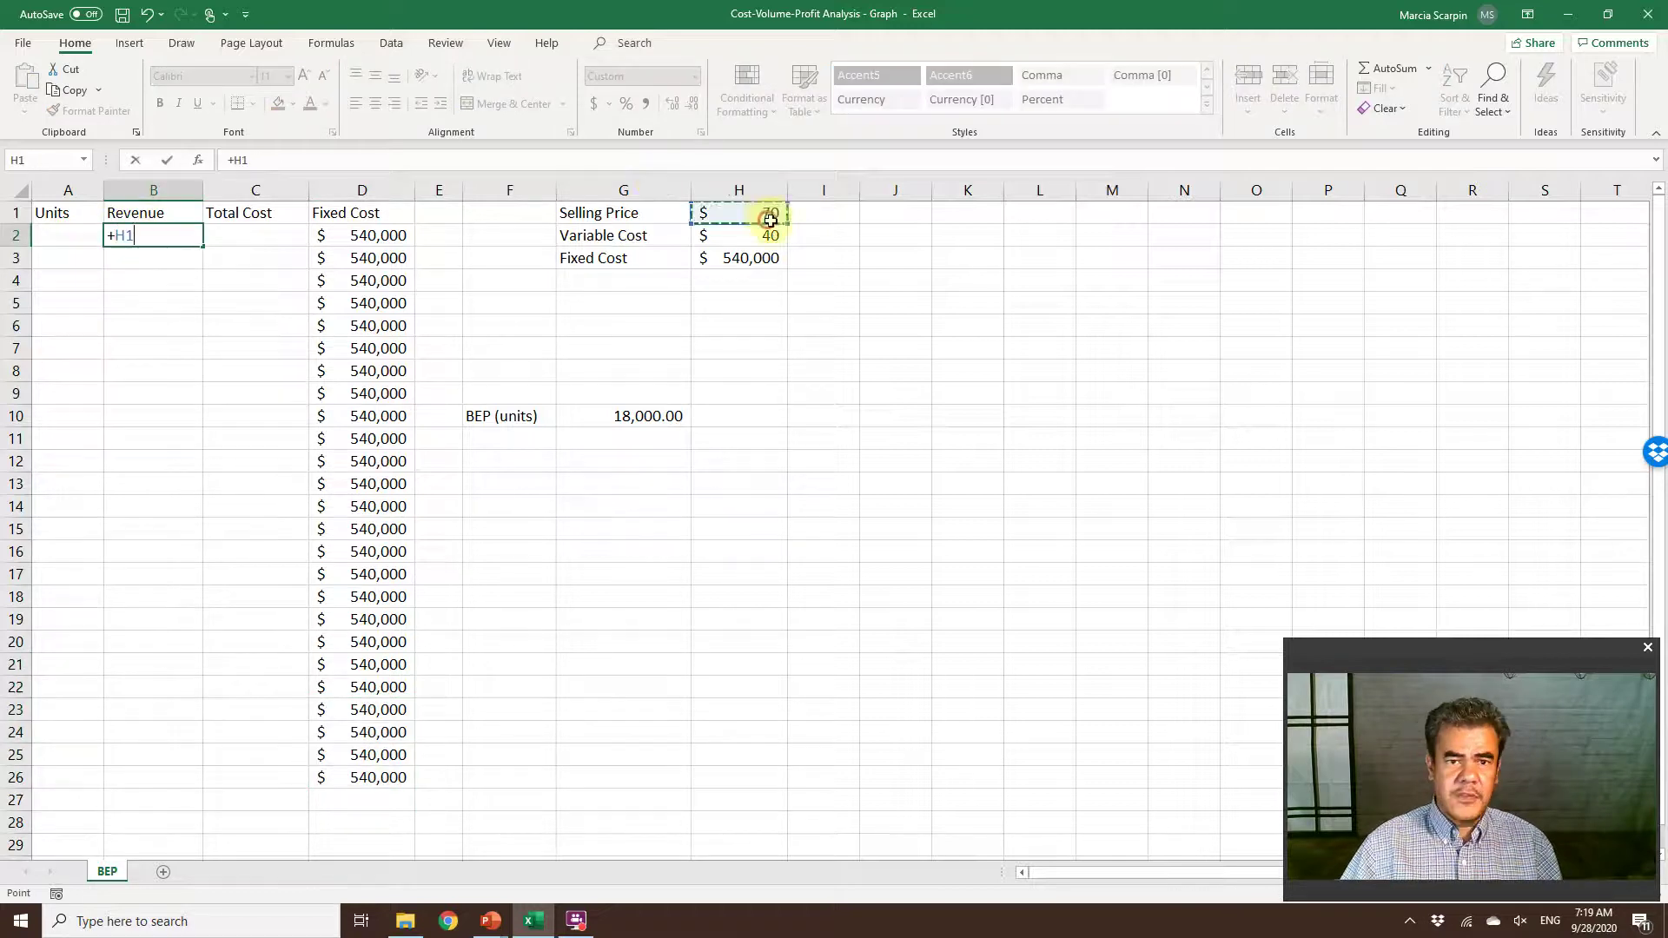
{"action": "key", "text": "F4"}
{"action": "type", "text": "*"}
{"action": "left_click", "coordinate": [51, 230]}
{"action": "key", "text": "Return"}
Copy the Revenue formula from B2 down through B26
{"action": "key", "text": "Up"}
{"action": "key", "text": "ctrl+c"}
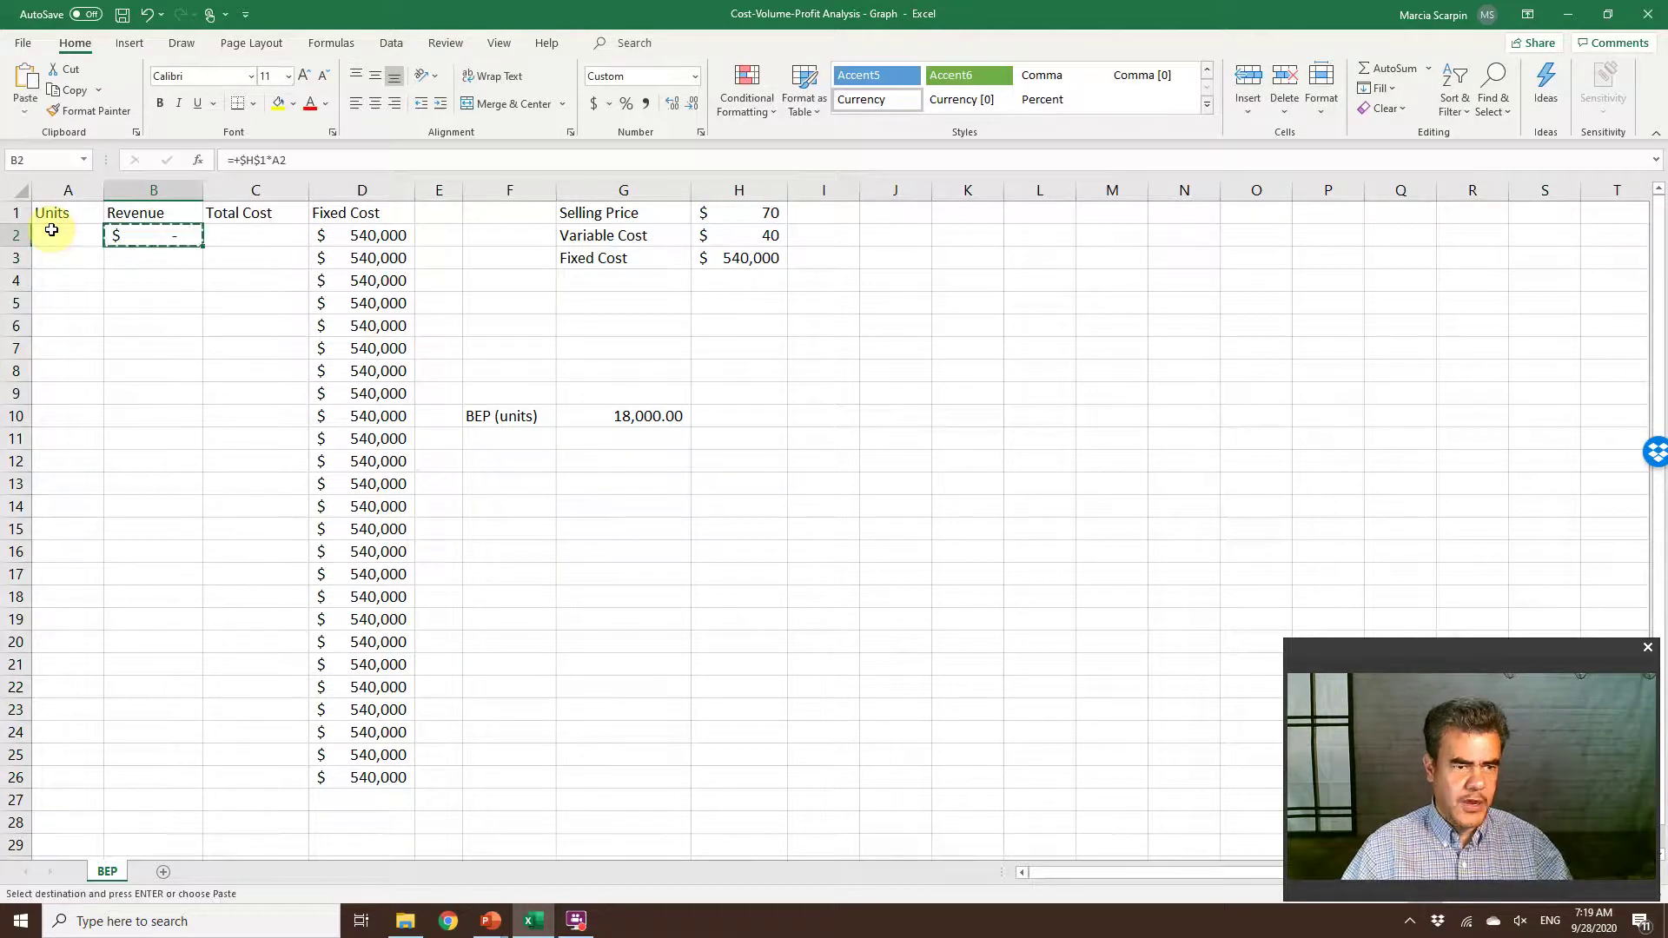
{"action": "key", "text": "shift+Down"}
{"action": "key", "text": "shift+Down"}
{"action": "key", "text": "shift+Down"}
{"action": "key", "text": "shift+Down"}
{"action": "key", "text": "shift+Down"}
{"action": "key", "text": "shift+Down"}
{"action": "key", "text": "shift+Down"}
{"action": "key", "text": "shift+Down"}
{"action": "key", "text": "shift+Down"}
{"action": "key", "text": "shift+Down"}
{"action": "key", "text": "shift+Down"}
{"action": "key", "text": "shift+Down"}
{"action": "key", "text": "shift+Down"}
{"action": "key", "text": "shift+Down"}
{"action": "key", "text": "shift+Down"}
{"action": "key", "text": "shift+Down"}
{"action": "key", "text": "shift+Down"}
{"action": "key", "text": "shift+Down"}
{"action": "key", "text": "shift+Down"}
{"action": "key", "text": "shift+Down"}
{"action": "key", "text": "shift+Down"}
{"action": "key", "text": "shift+Down"}
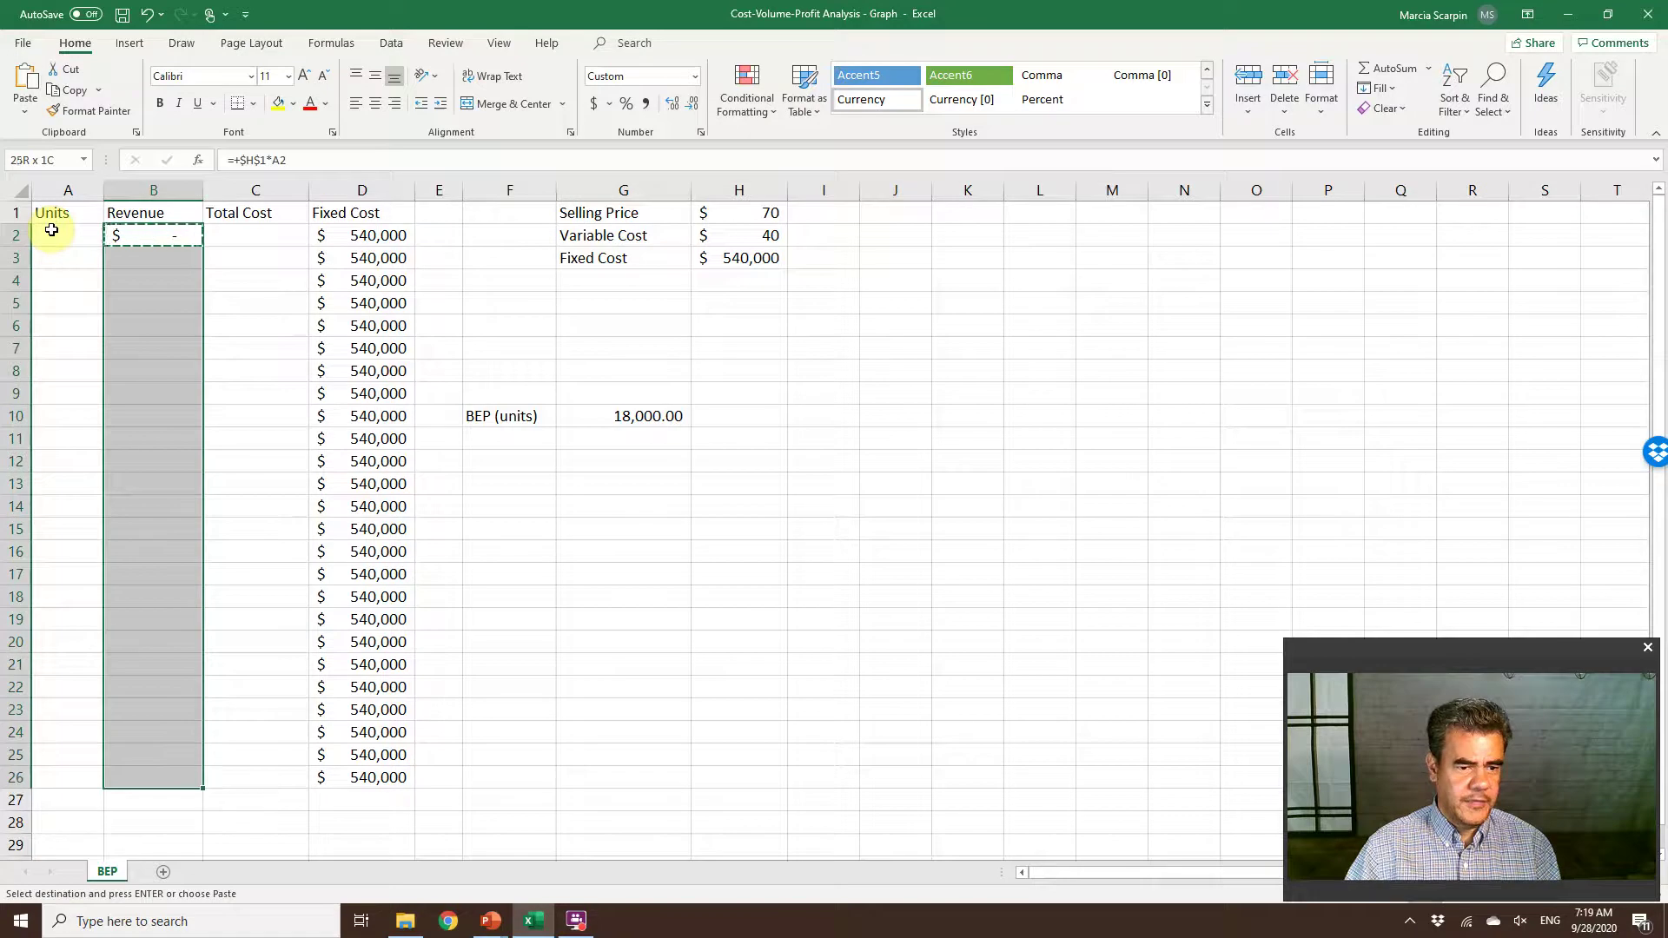
{"action": "key", "text": "Return"}
Enter the Total Cost formula in C2 as units times locked variable cost plus locked fixed cost, +A2*$H$2+$H$3
{"action": "key", "text": "Right"}
{"action": "type", "text": "+"}
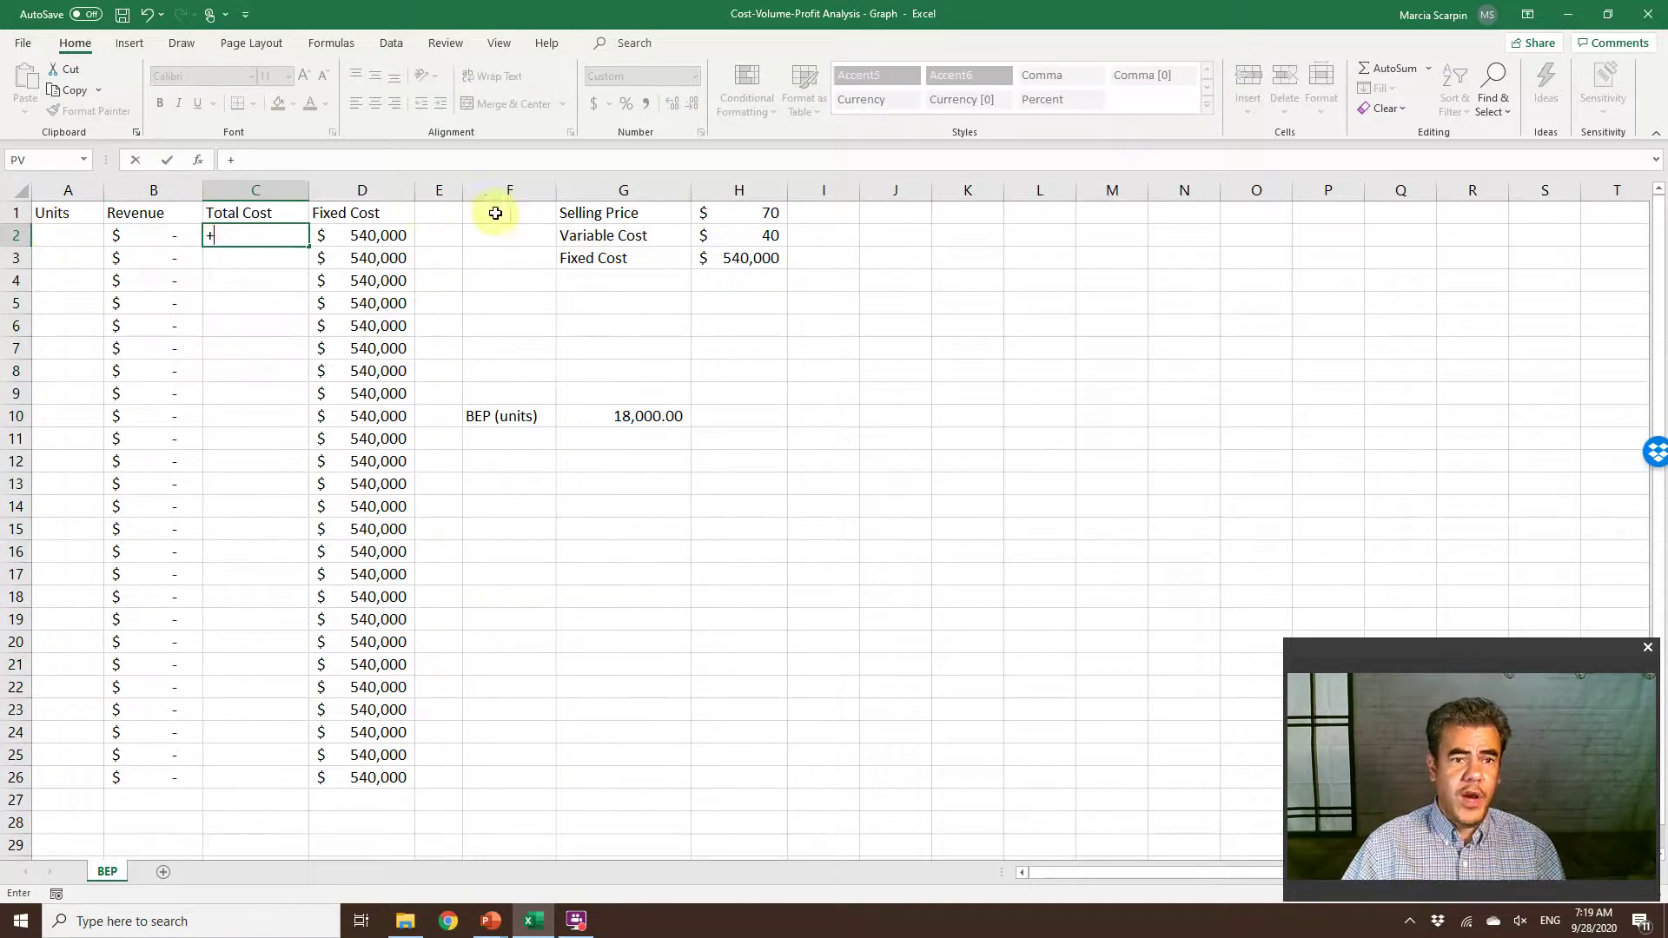
{"action": "left_click", "coordinate": [77, 236]}
{"action": "type", "text": "*"}
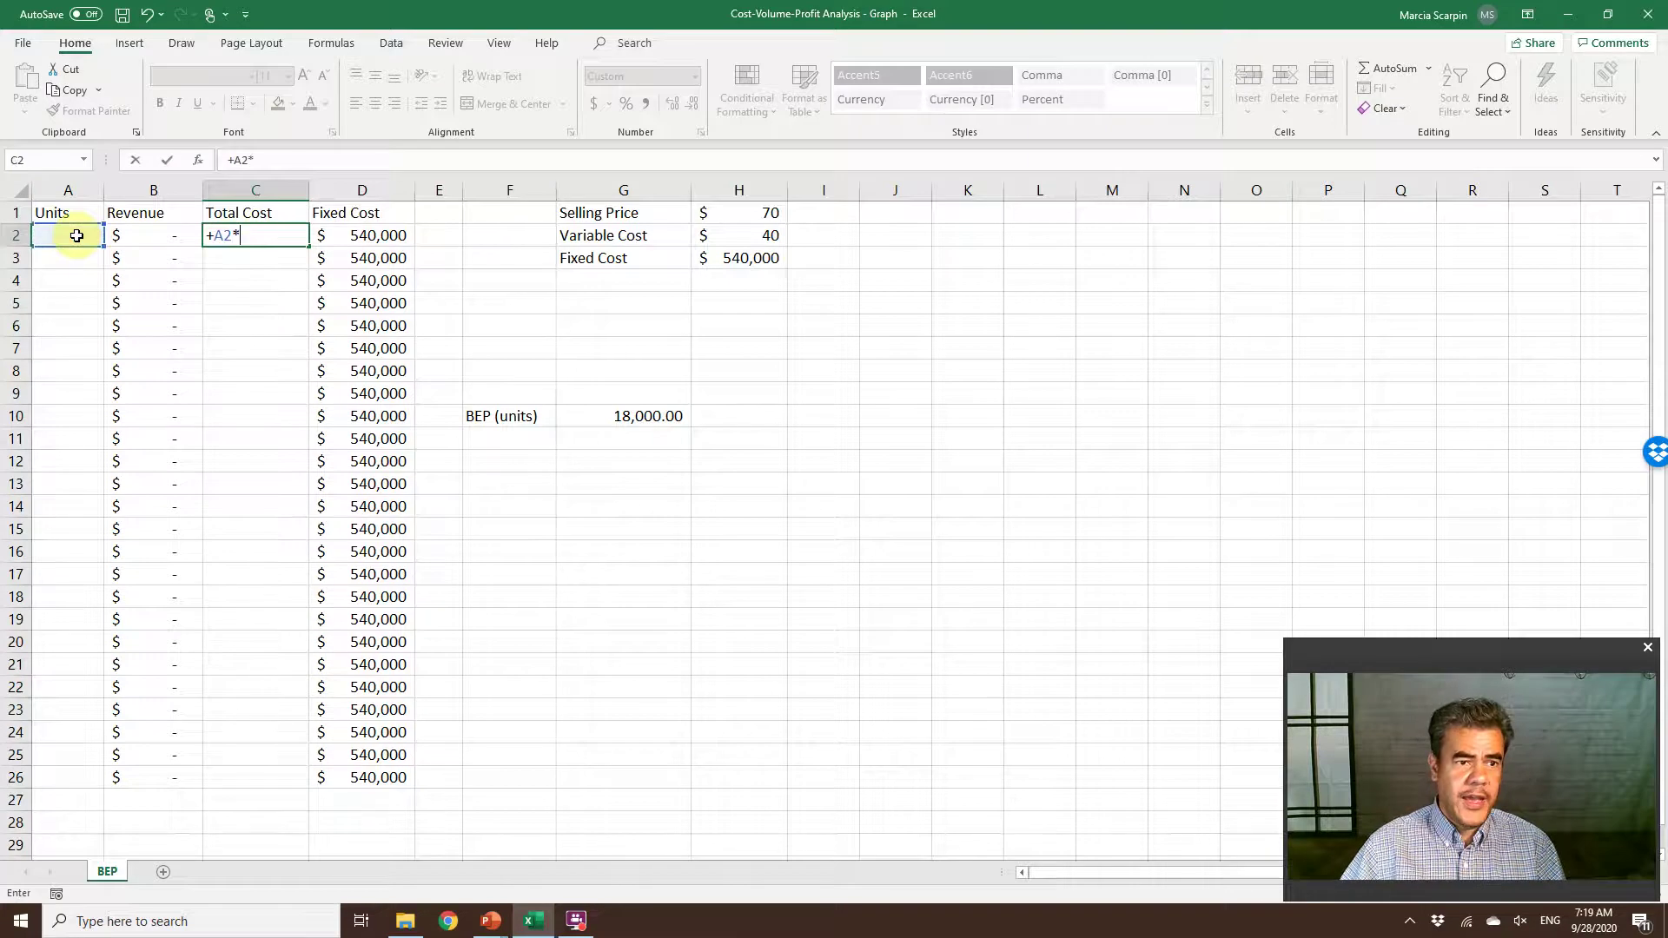
{"action": "left_click", "coordinate": [769, 244]}
{"action": "key", "text": "F4"}
{"action": "type", "text": "+"}
{"action": "left_click", "coordinate": [764, 259]}
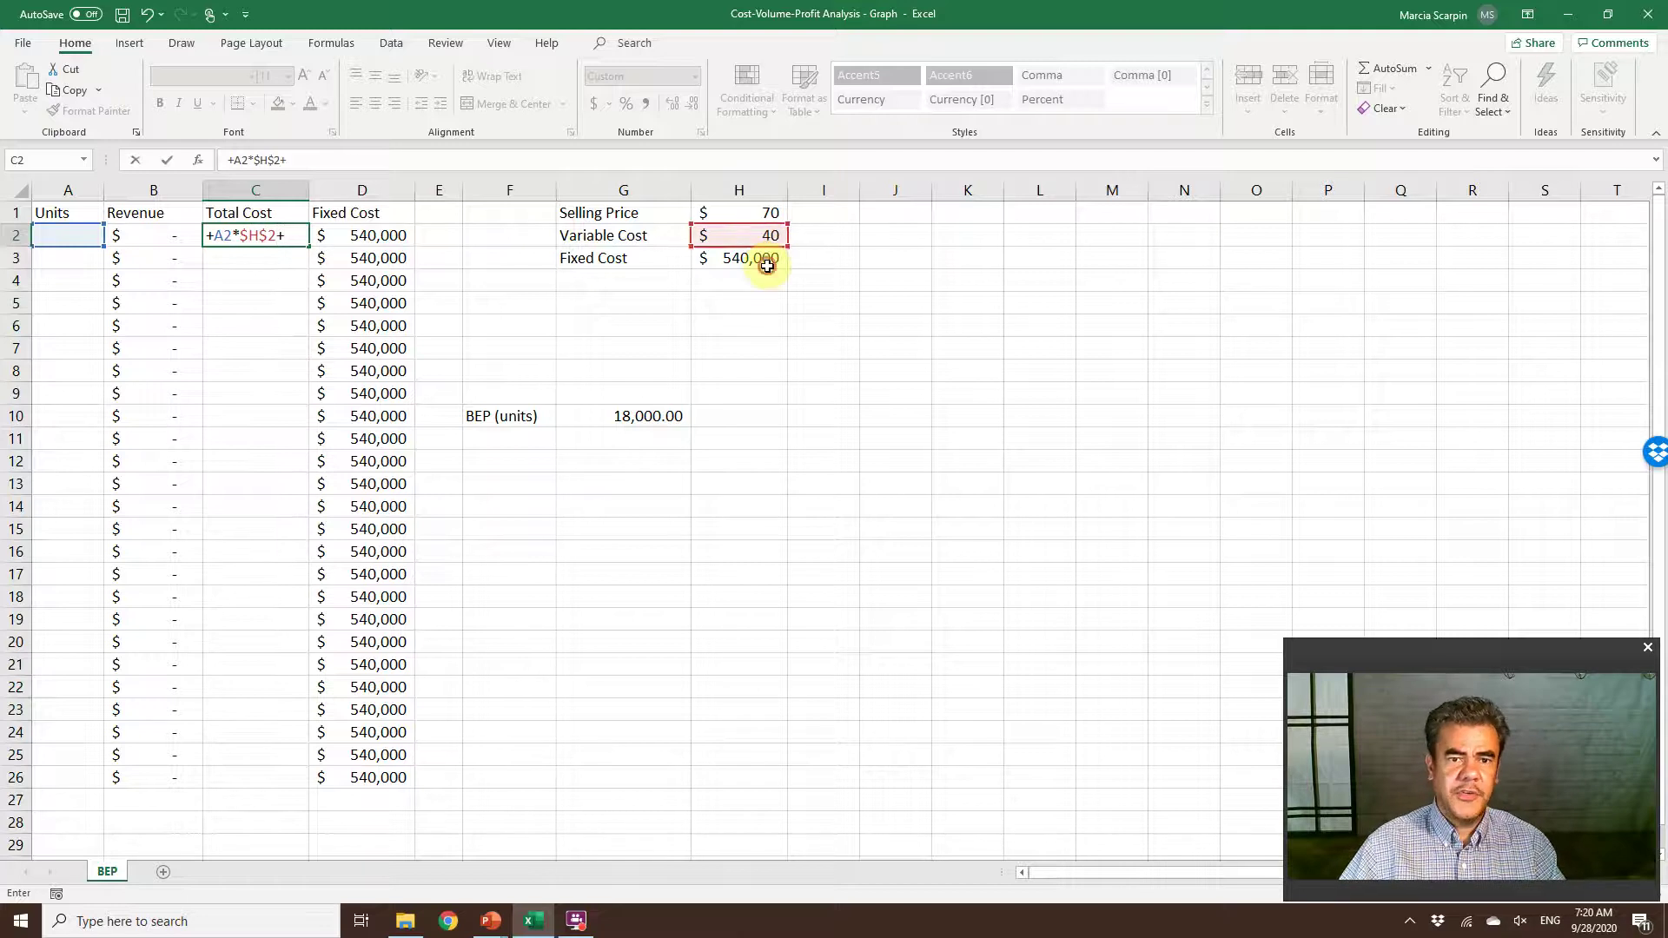
{"action": "key", "text": "F4"}
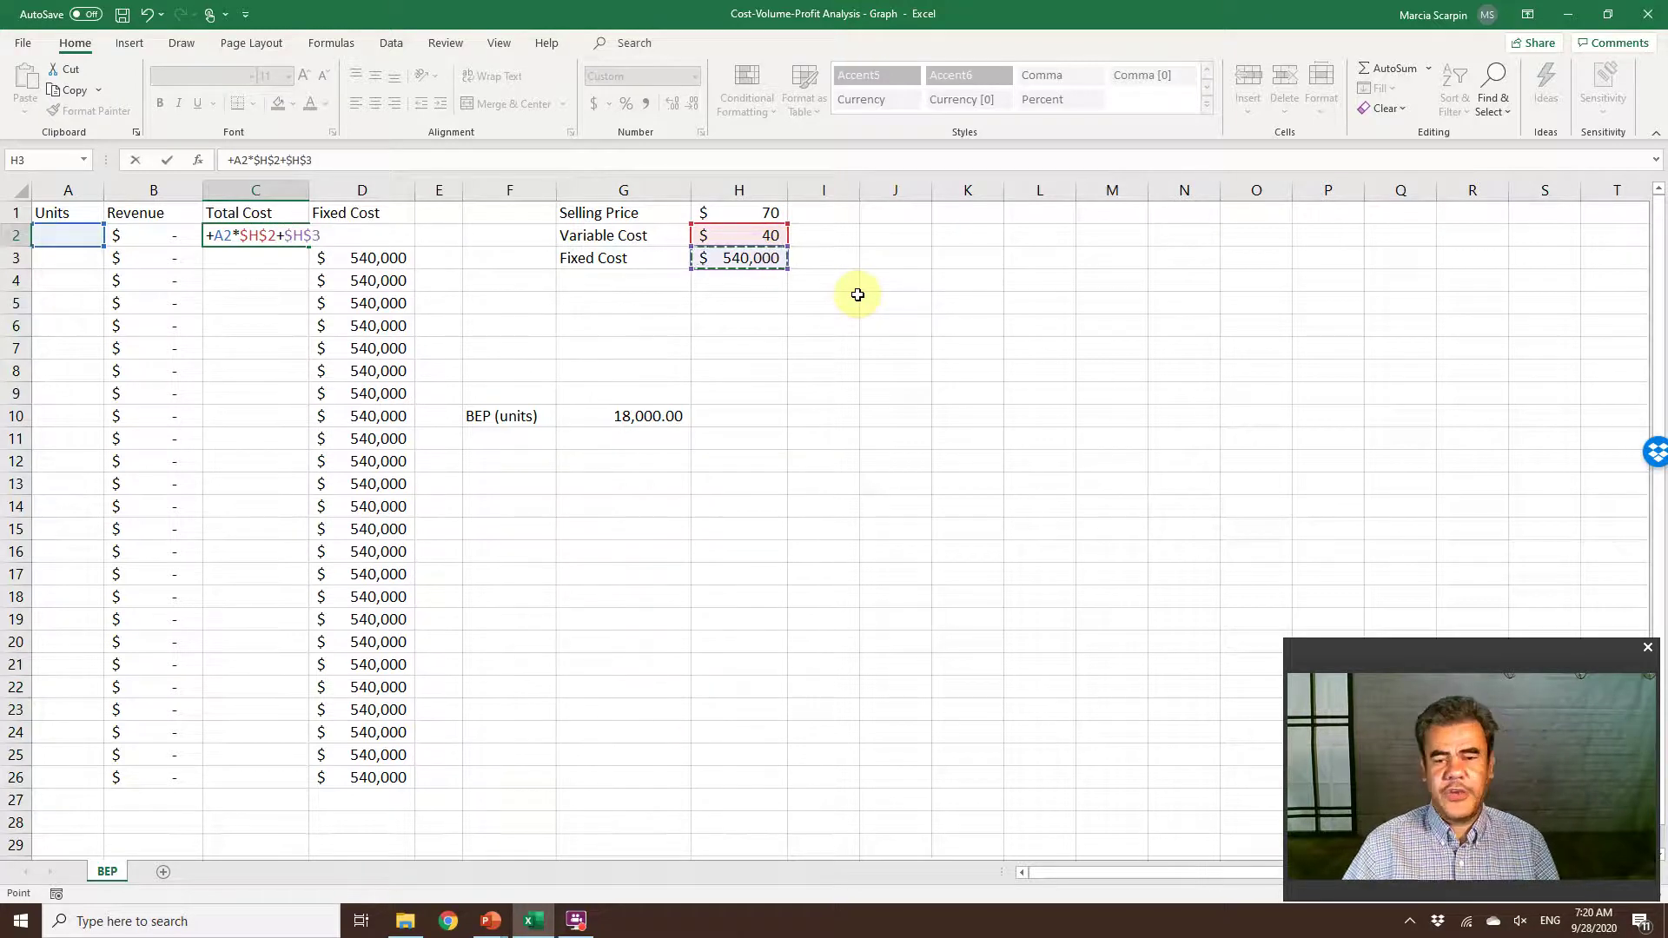
{"action": "key", "text": "Return"}
Copy the Total Cost formula from C2 down through C26
{"action": "key", "text": "Up"}
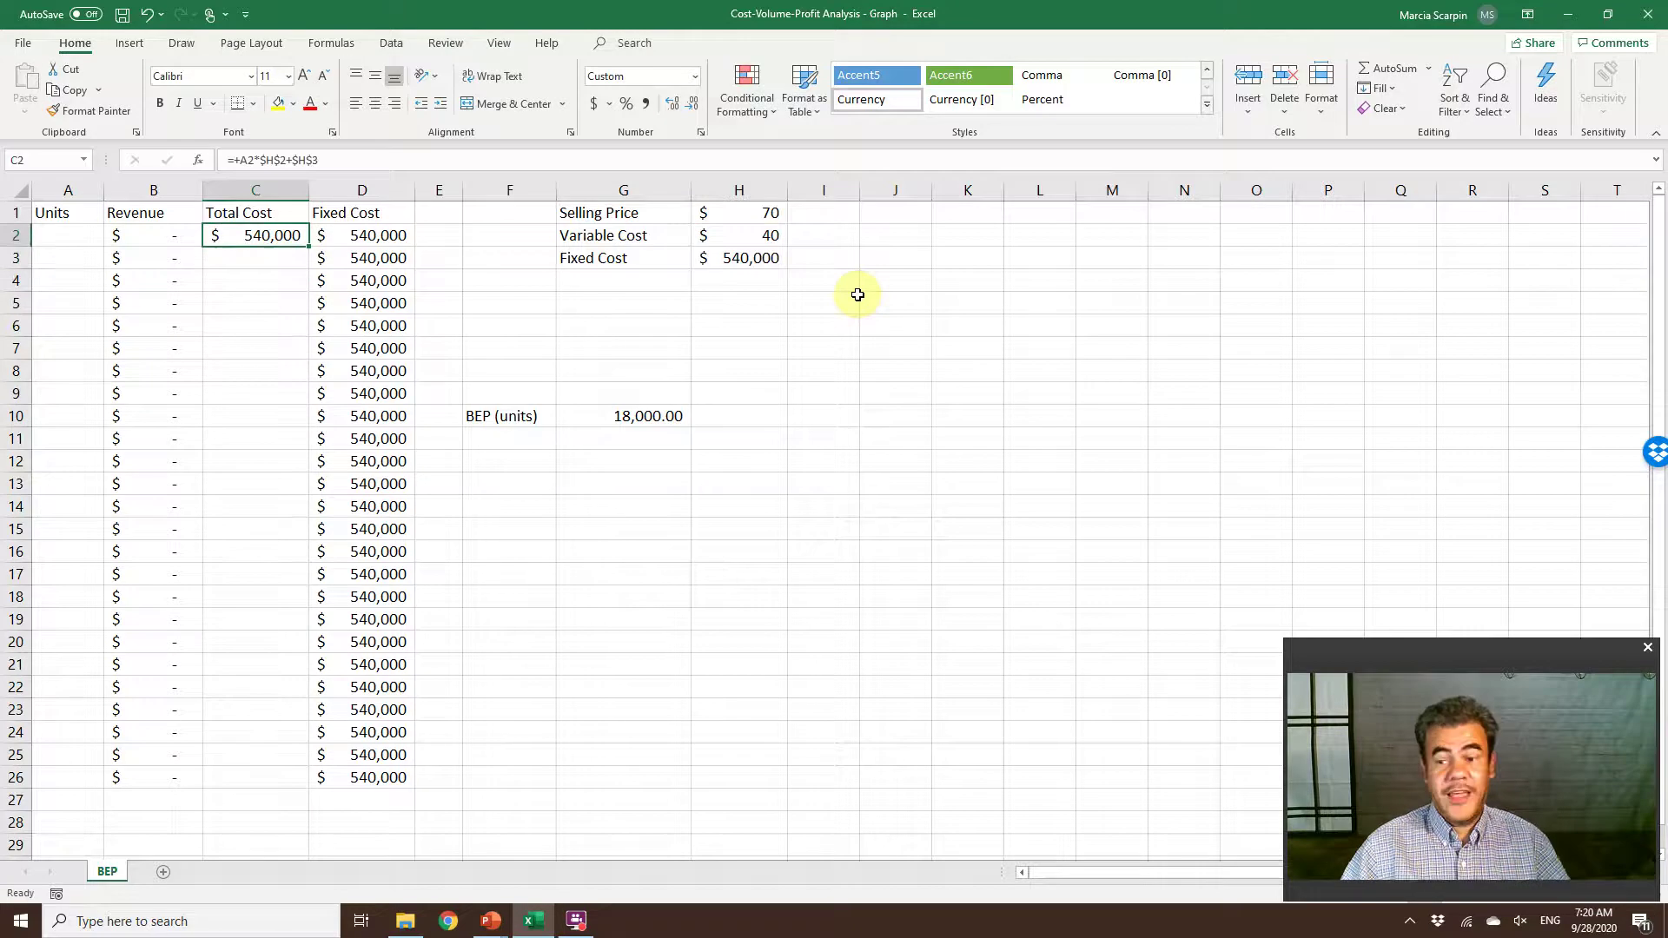
{"action": "key", "text": "ctrl+c"}
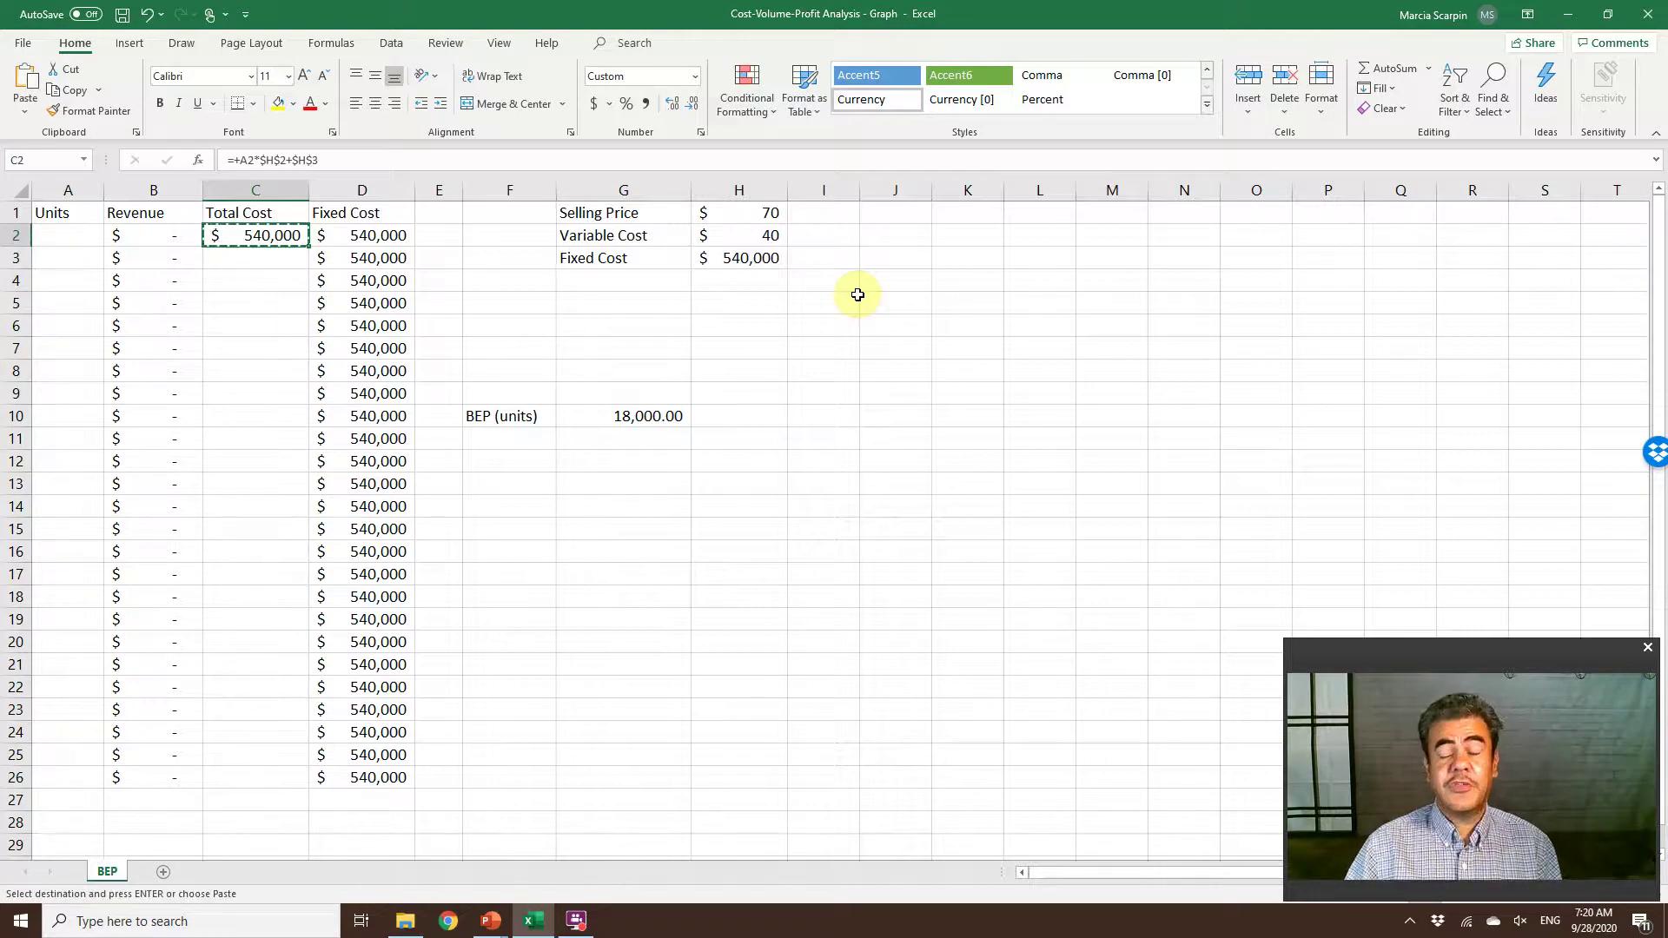
{"action": "key", "text": "shift+Down"}
{"action": "key", "text": "shift+Down"}
{"action": "key", "text": "shift+Down"}
{"action": "key", "text": "shift+Down"}
{"action": "key", "text": "shift+Down"}
{"action": "key", "text": "shift+Down"}
{"action": "key", "text": "shift+Down"}
{"action": "key", "text": "shift+Down"}
{"action": "key", "text": "shift+Down"}
{"action": "key", "text": "shift+Down"}
{"action": "key", "text": "shift+Down"}
{"action": "key", "text": "shift+Down"}
{"action": "key", "text": "shift+Down"}
{"action": "key", "text": "shift+Down"}
{"action": "key", "text": "shift+Down"}
{"action": "key", "text": "shift+Down"}
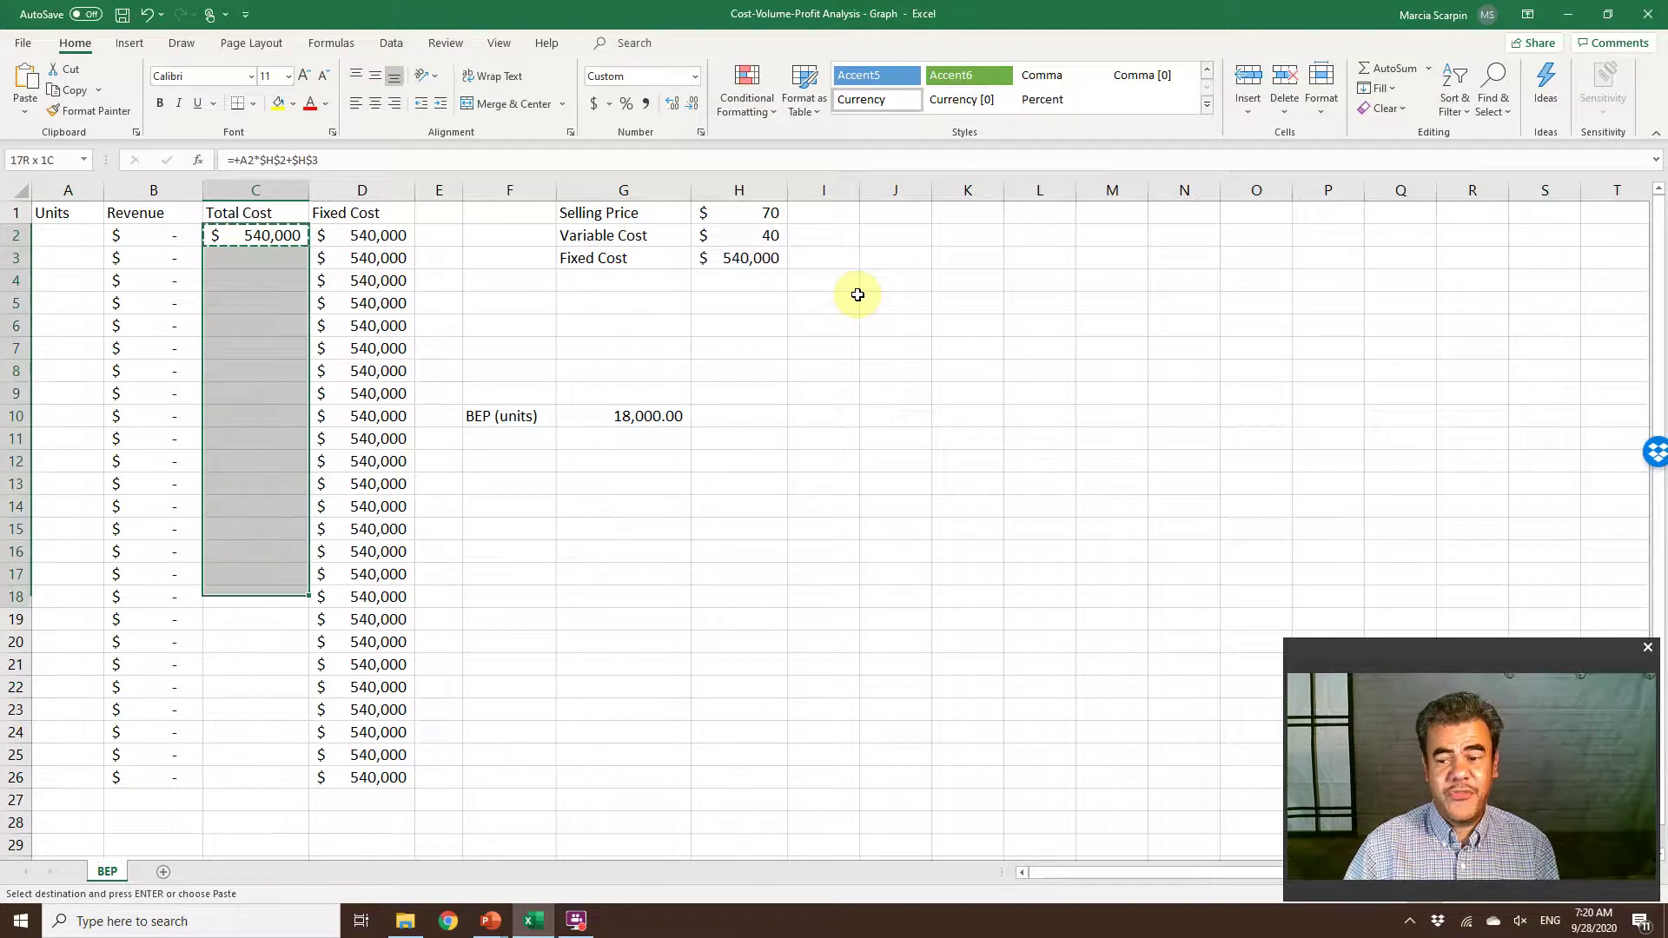
{"action": "key", "text": "shift+Down"}
{"action": "key", "text": "shift+Down"}
{"action": "key", "text": "shift+Down"}
{"action": "key", "text": "shift+Down"}
{"action": "key", "text": "shift+Down"}
{"action": "key", "text": "shift+Down"}
{"action": "key", "text": "shift+Down"}
{"action": "key", "text": "shift+Down"}
{"action": "key", "text": "Return"}
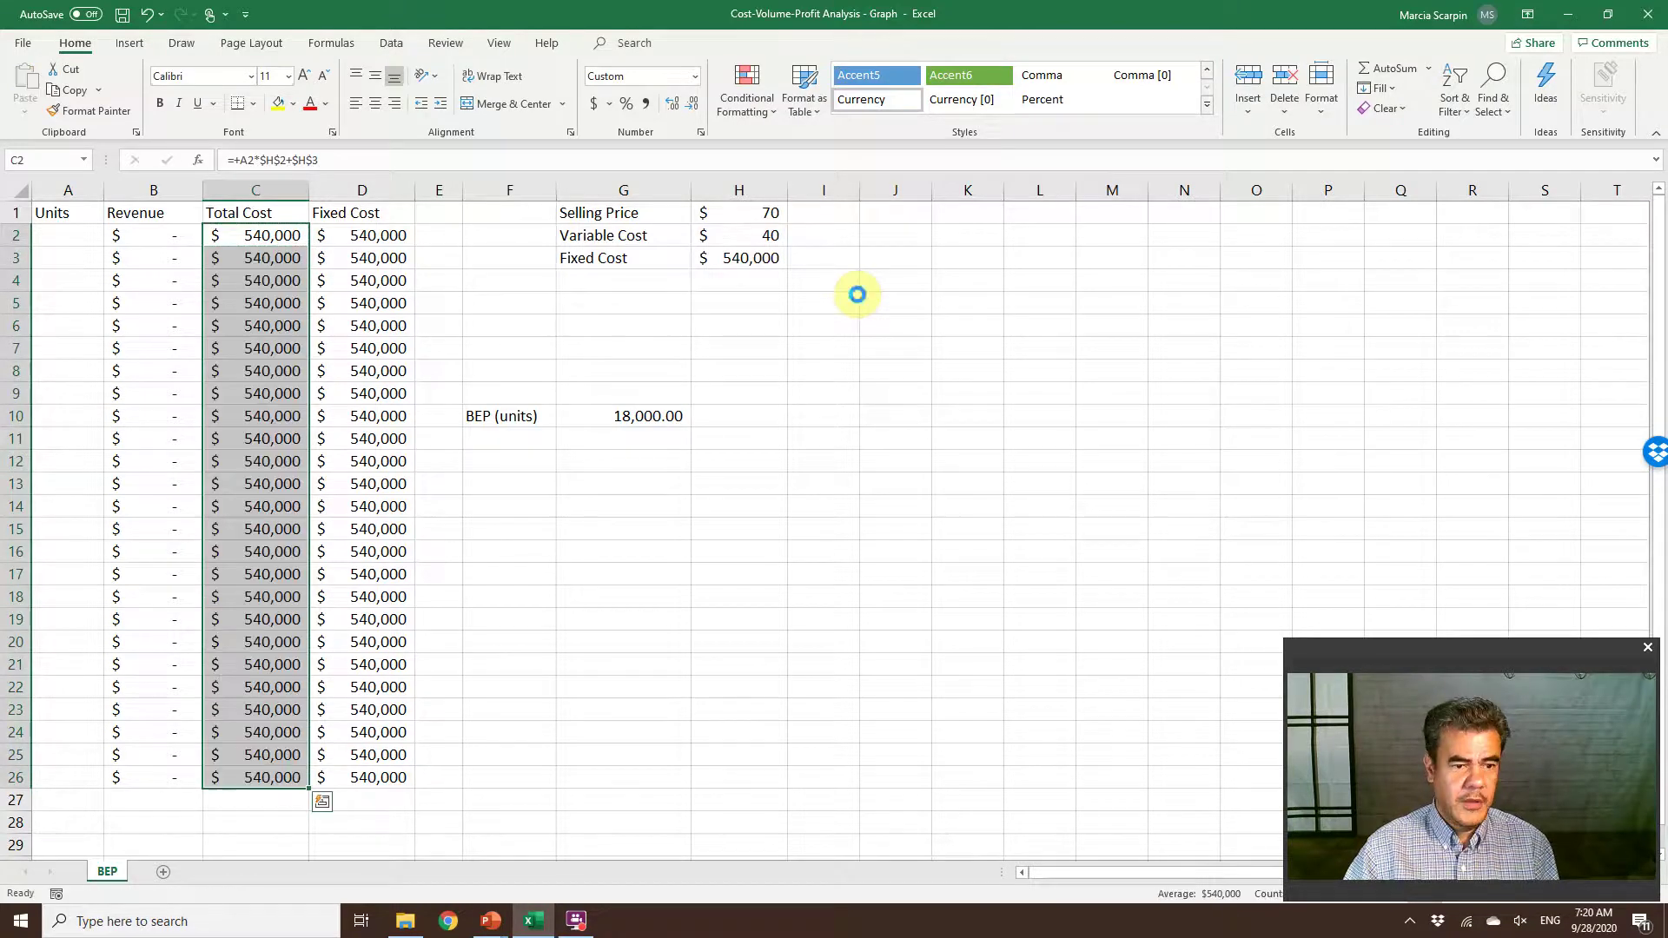
Start the Units column with 0 in A2 and the increment formula +A2+2000 in A3
{"action": "key", "text": "Home"}
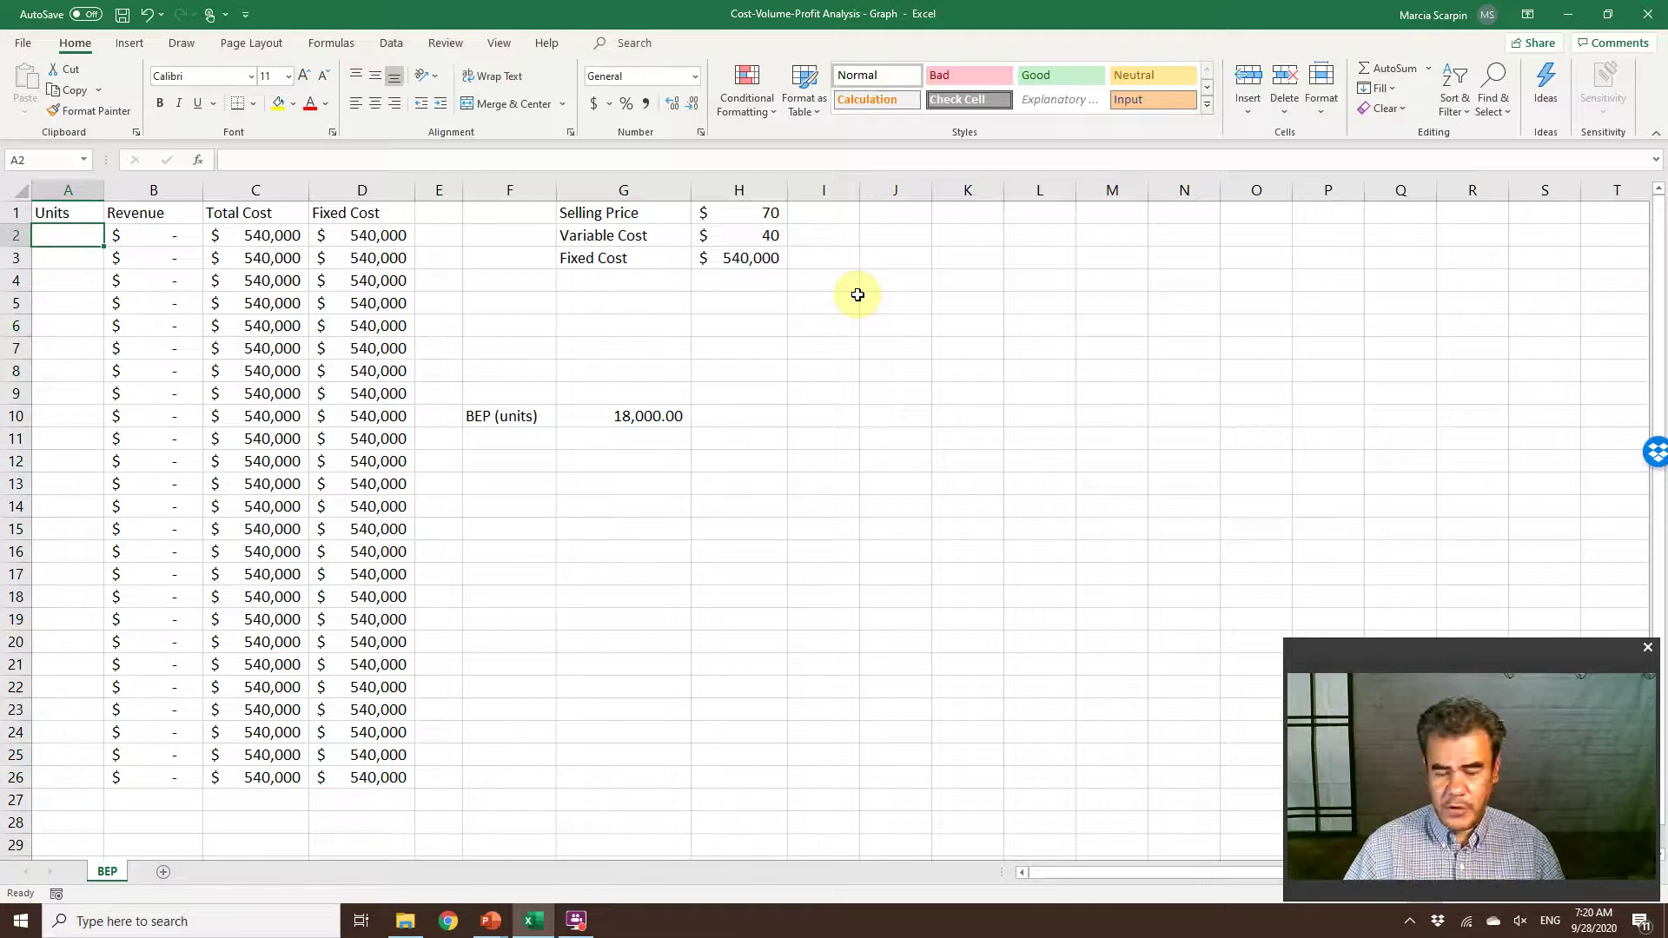
{"action": "type", "text": "0"}
{"action": "key", "text": "Return"}
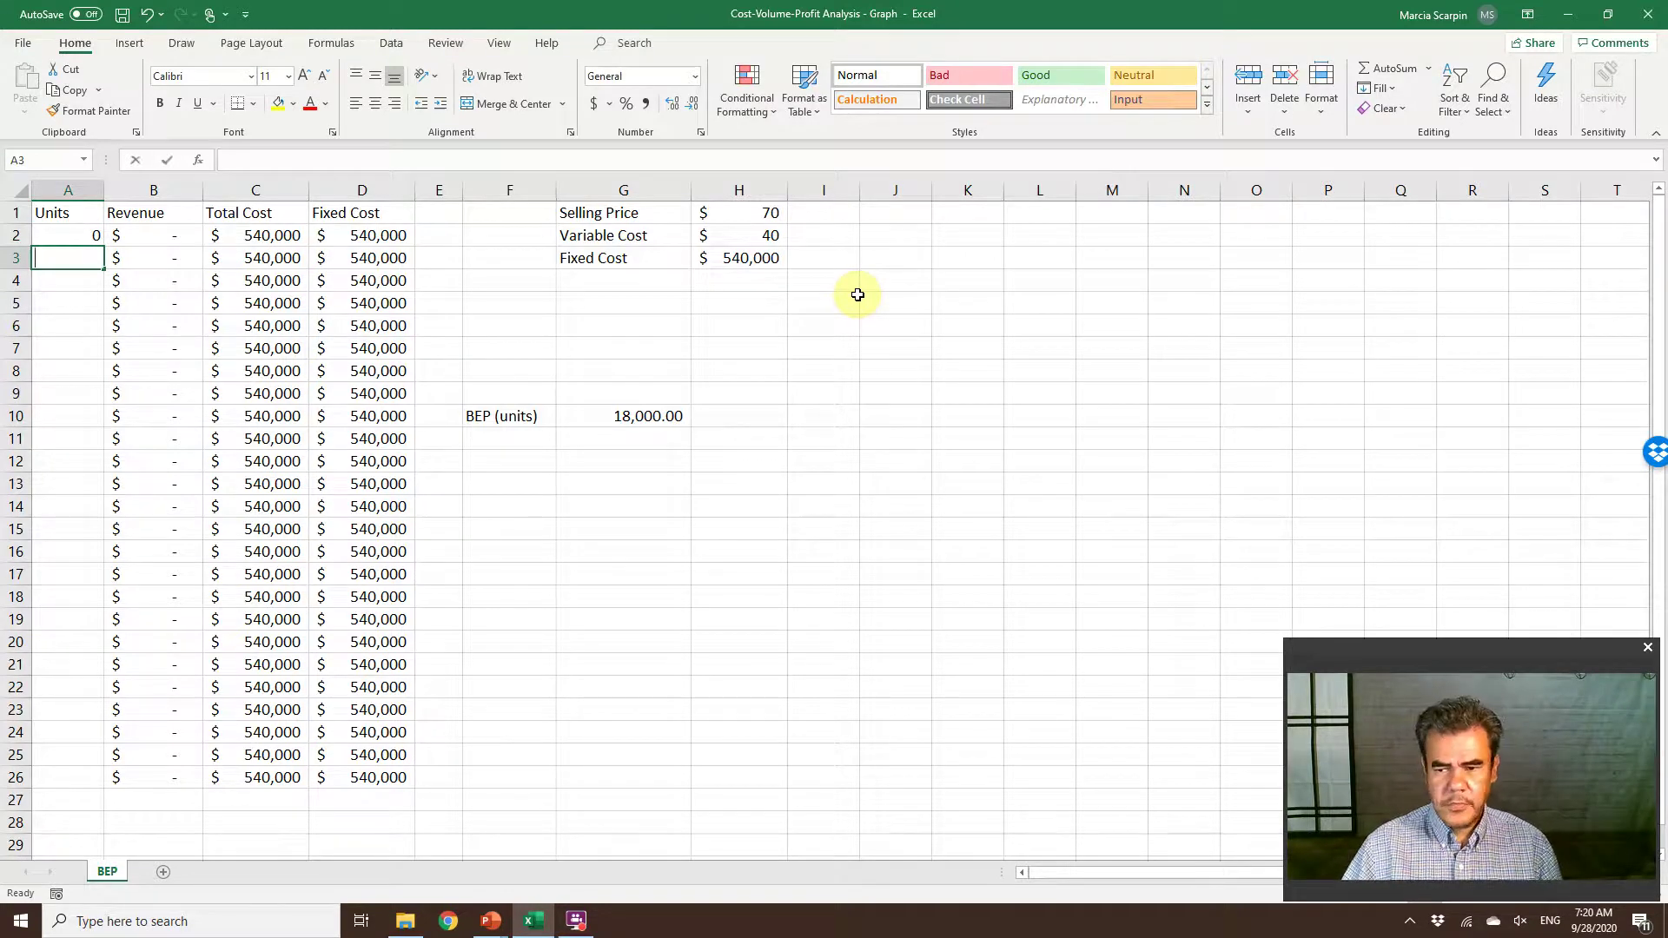
{"action": "type", "text": "+A2+2000"}
{"action": "key", "text": "Return"}
Copy the Units increment formula from A3 down through A26
{"action": "key", "text": "Up"}
{"action": "key", "text": "ctrl+c"}
{"action": "key", "text": "shift+Down"}
{"action": "key", "text": "shift+Down"}
{"action": "key", "text": "shift+Down"}
{"action": "key", "text": "shift+Down"}
{"action": "key", "text": "shift+Down"}
{"action": "key", "text": "shift+Down"}
{"action": "key", "text": "shift+Down"}
{"action": "key", "text": "shift+Down"}
{"action": "key", "text": "shift+Down"}
{"action": "key", "text": "shift+Down"}
{"action": "key", "text": "shift+Down"}
{"action": "key", "text": "shift+Down"}
{"action": "key", "text": "shift+Down"}
{"action": "key", "text": "shift+Down"}
{"action": "key", "text": "shift+Down"}
{"action": "key", "text": "shift+Down"}
{"action": "key", "text": "shift+Down"}
{"action": "key", "text": "shift+Down"}
{"action": "key", "text": "shift+Down"}
{"action": "key", "text": "shift+Down"}
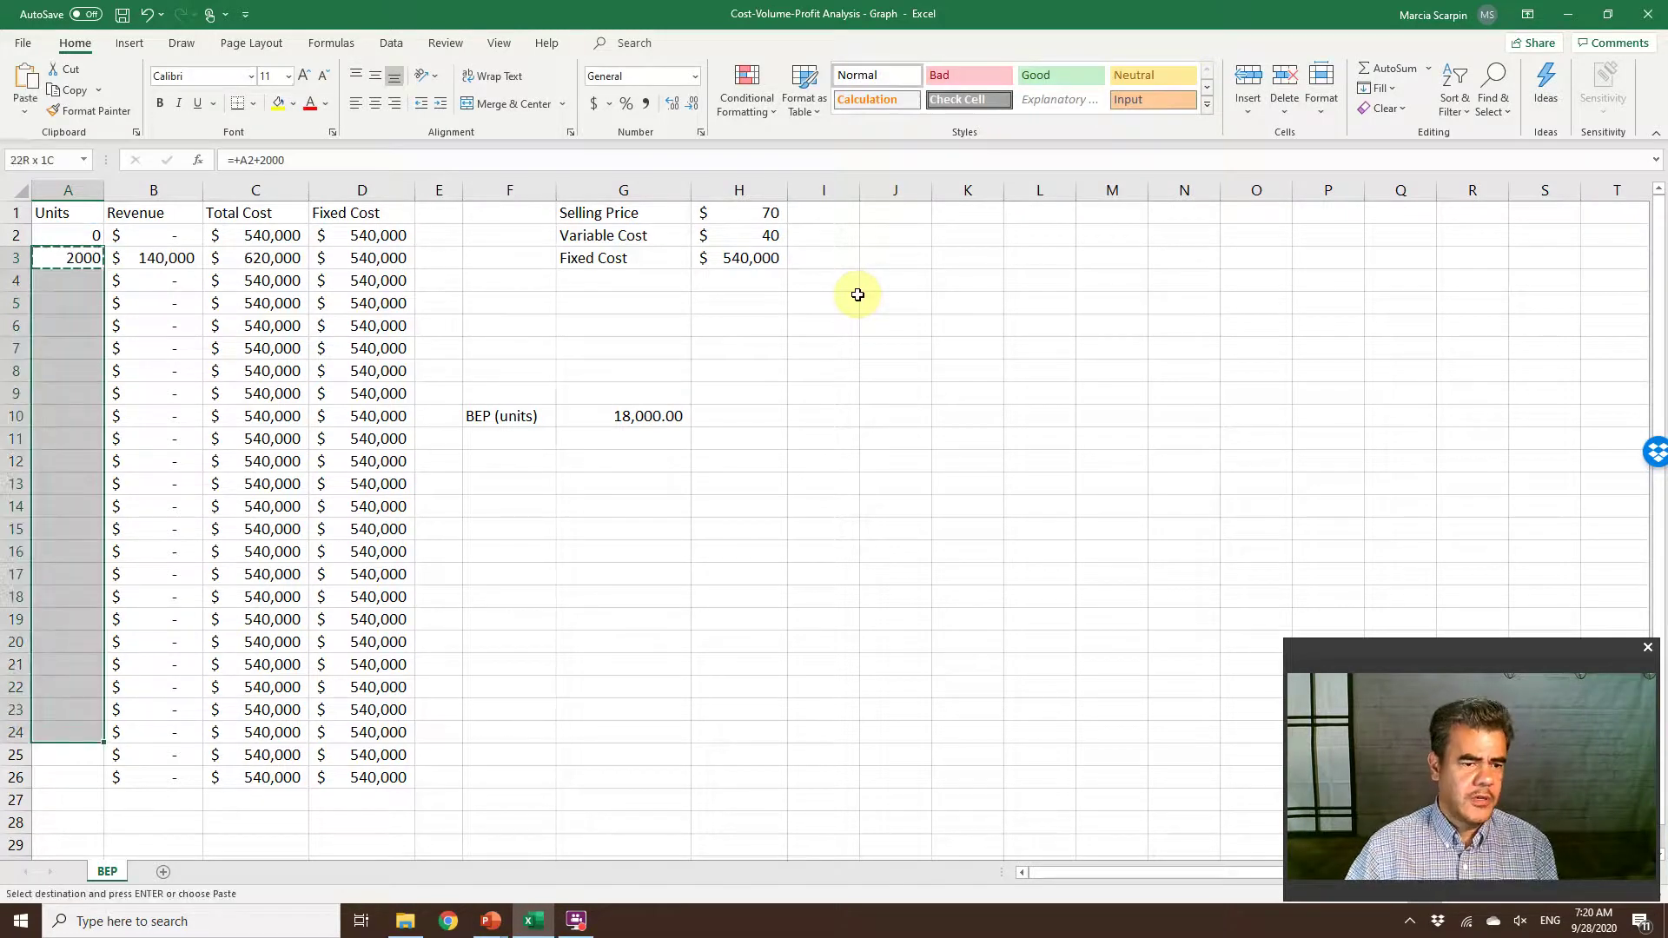
{"action": "key", "text": "shift+Down"}
{"action": "key", "text": "shift+Down"}
{"action": "key", "text": "Return"}
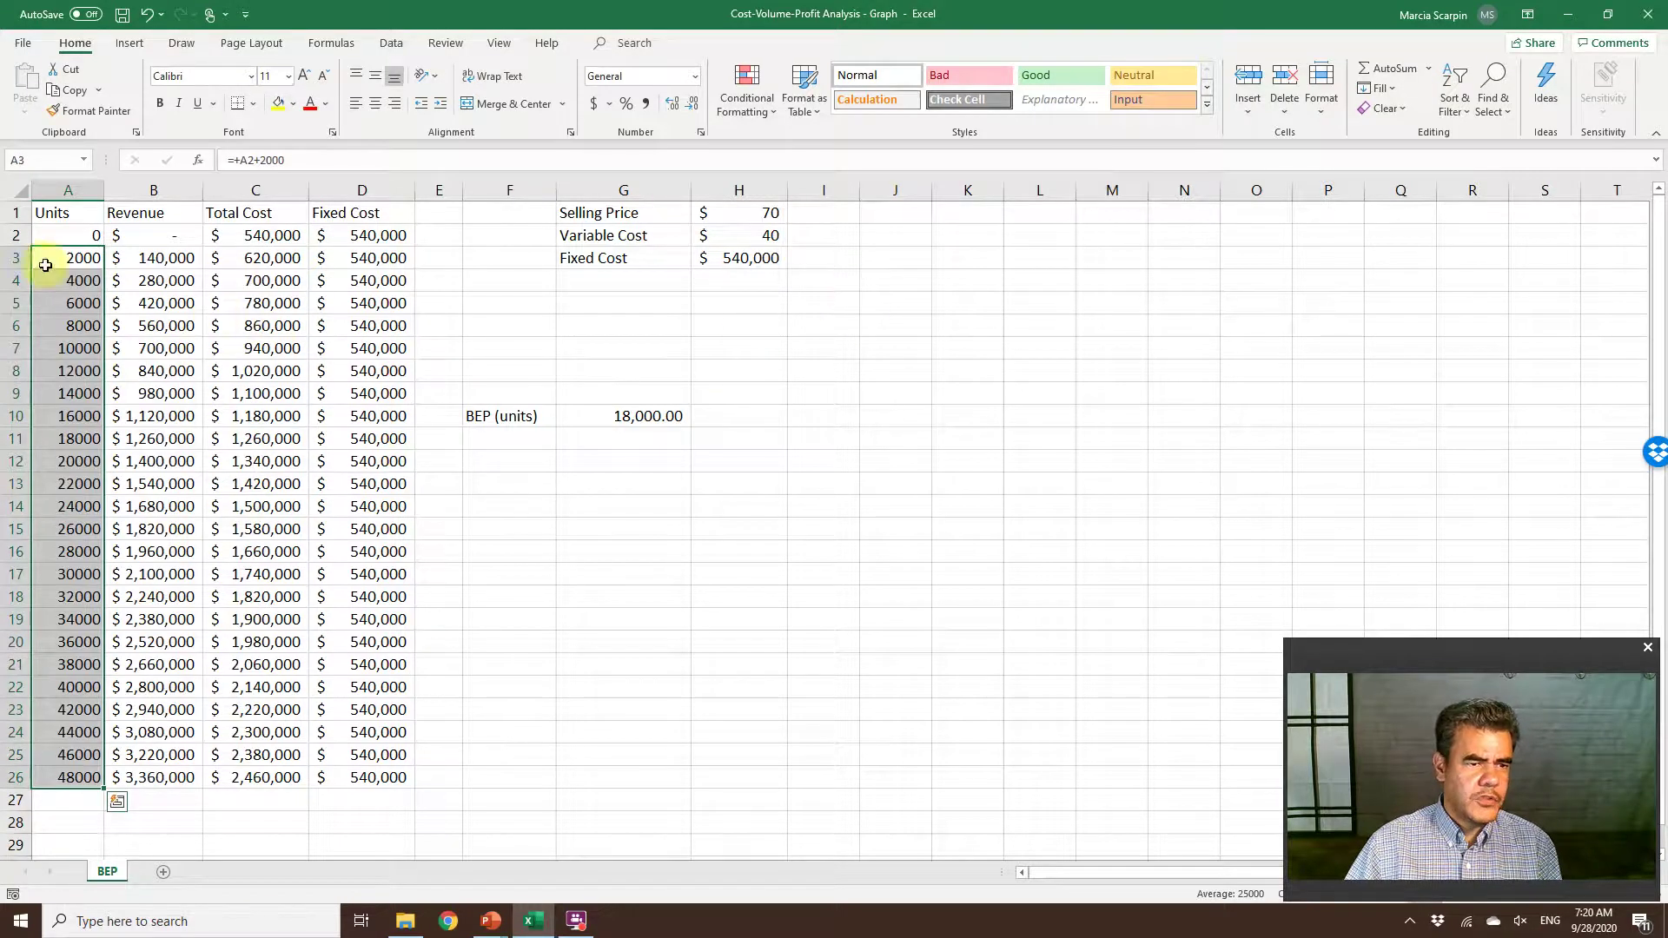
Change the Units increment in A3 to 1500 with +A2+1500 and refill the column down through A26
{"action": "left_click", "coordinate": [80, 256]}
{"action": "type", "text": "1500"}
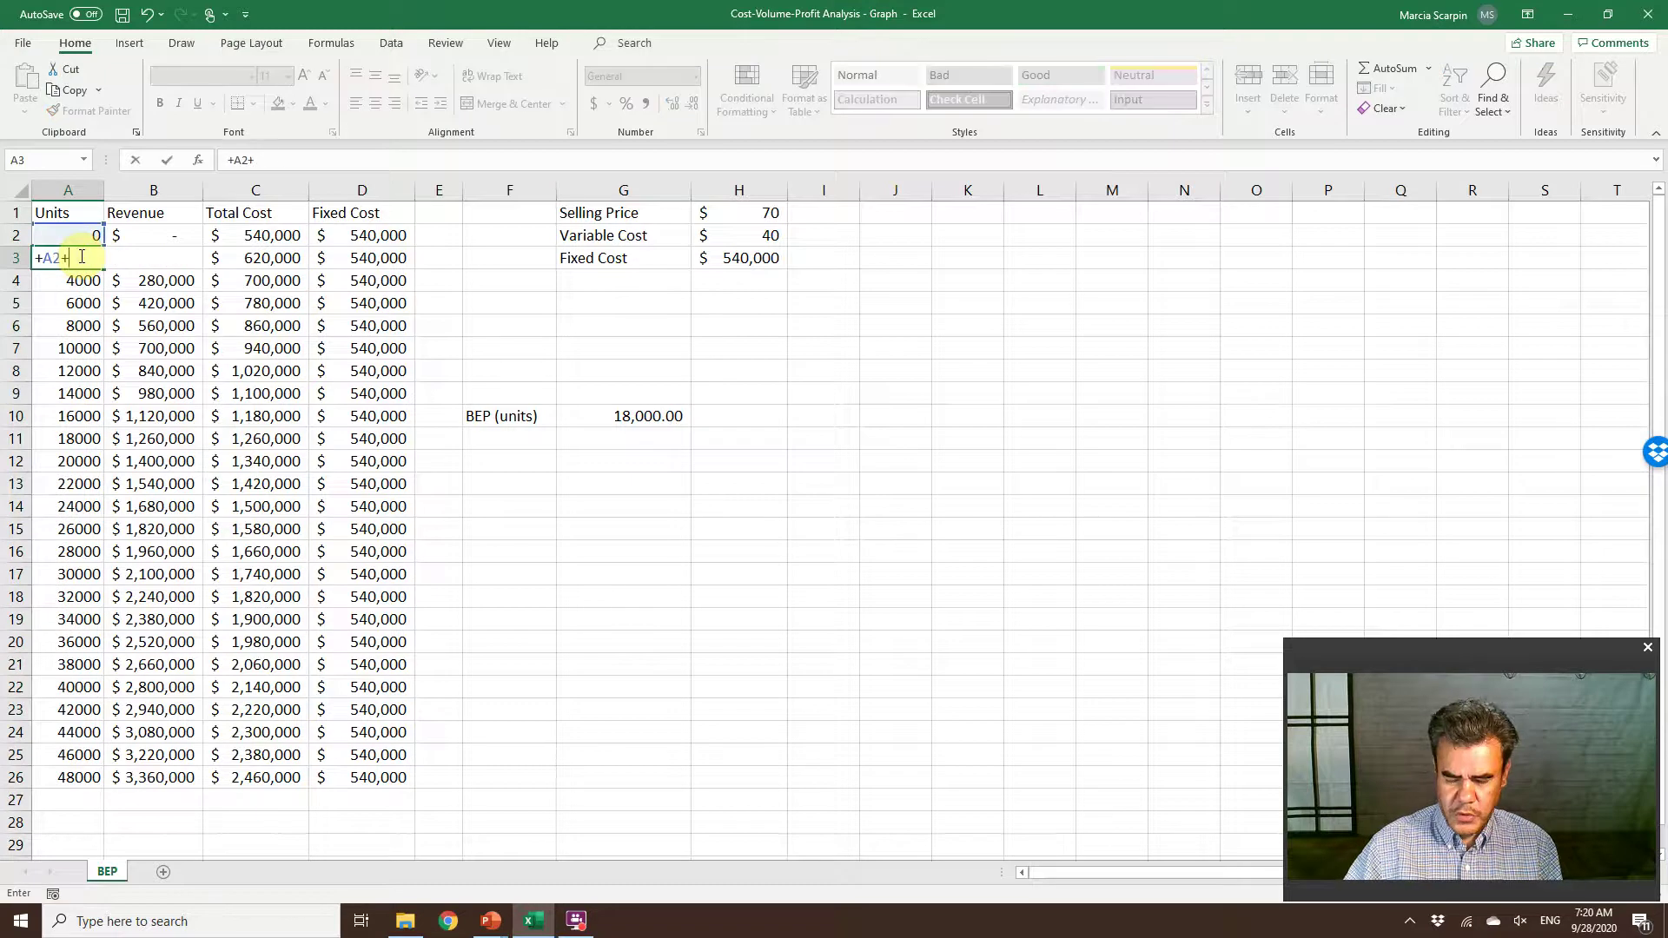
{"action": "key", "text": "Return"}
{"action": "left_click", "coordinate": [80, 256]}
{"action": "key", "text": "ctrl+c"}
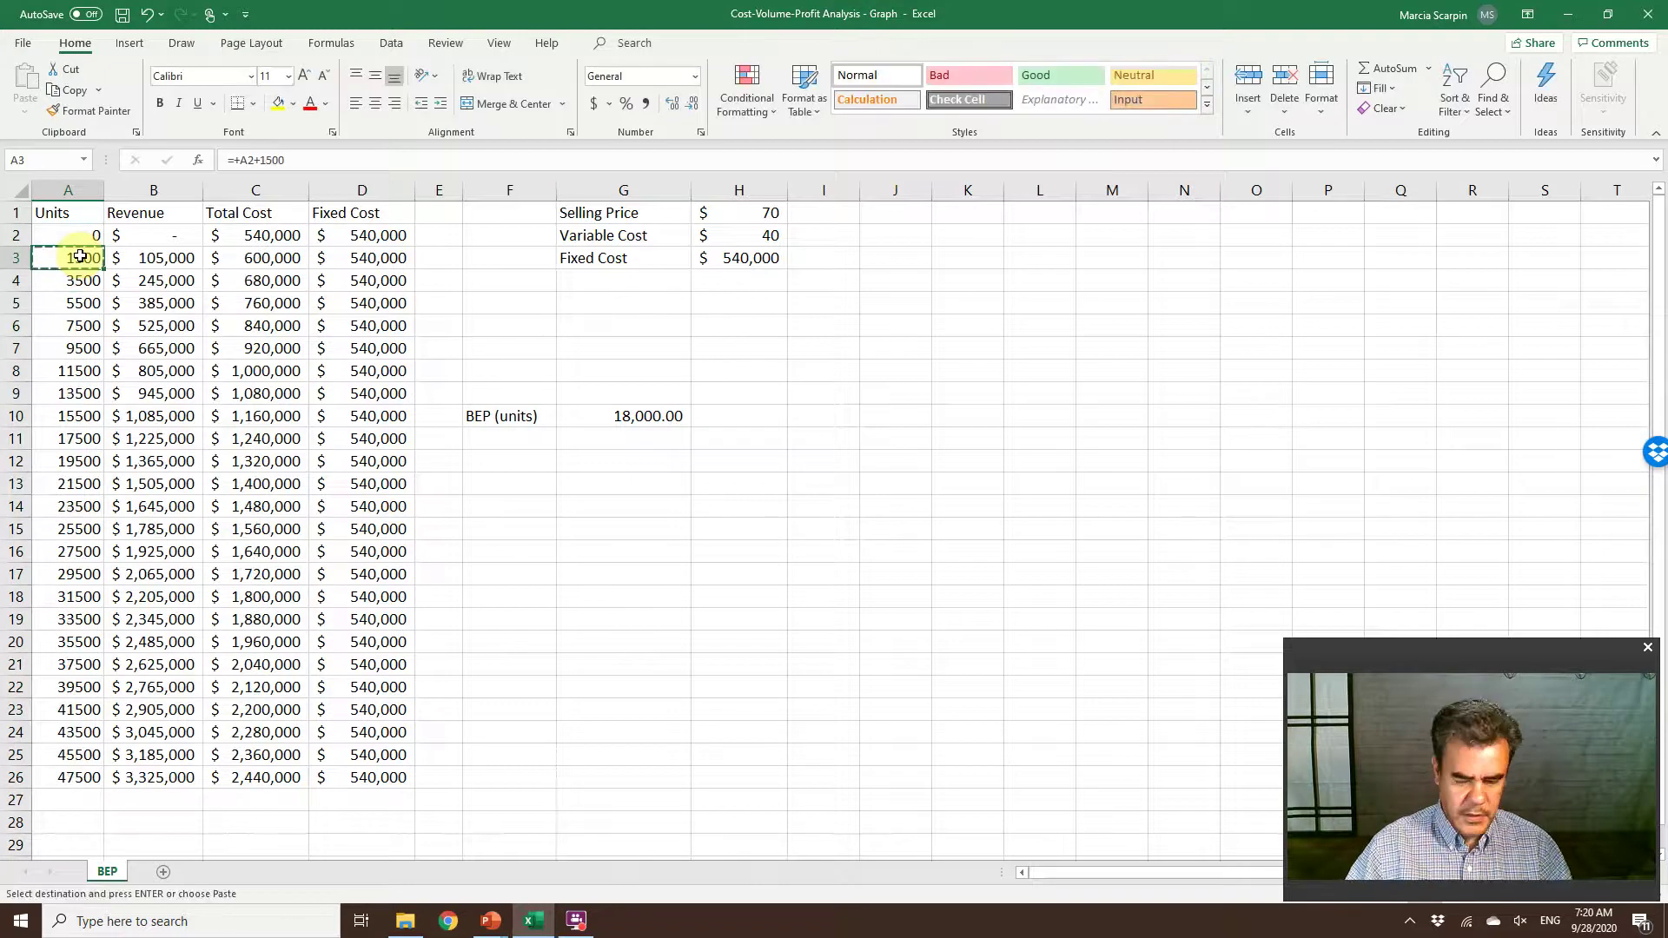
{"action": "key", "text": "ctrl+shift+Down"}
{"action": "key", "text": "Return"}
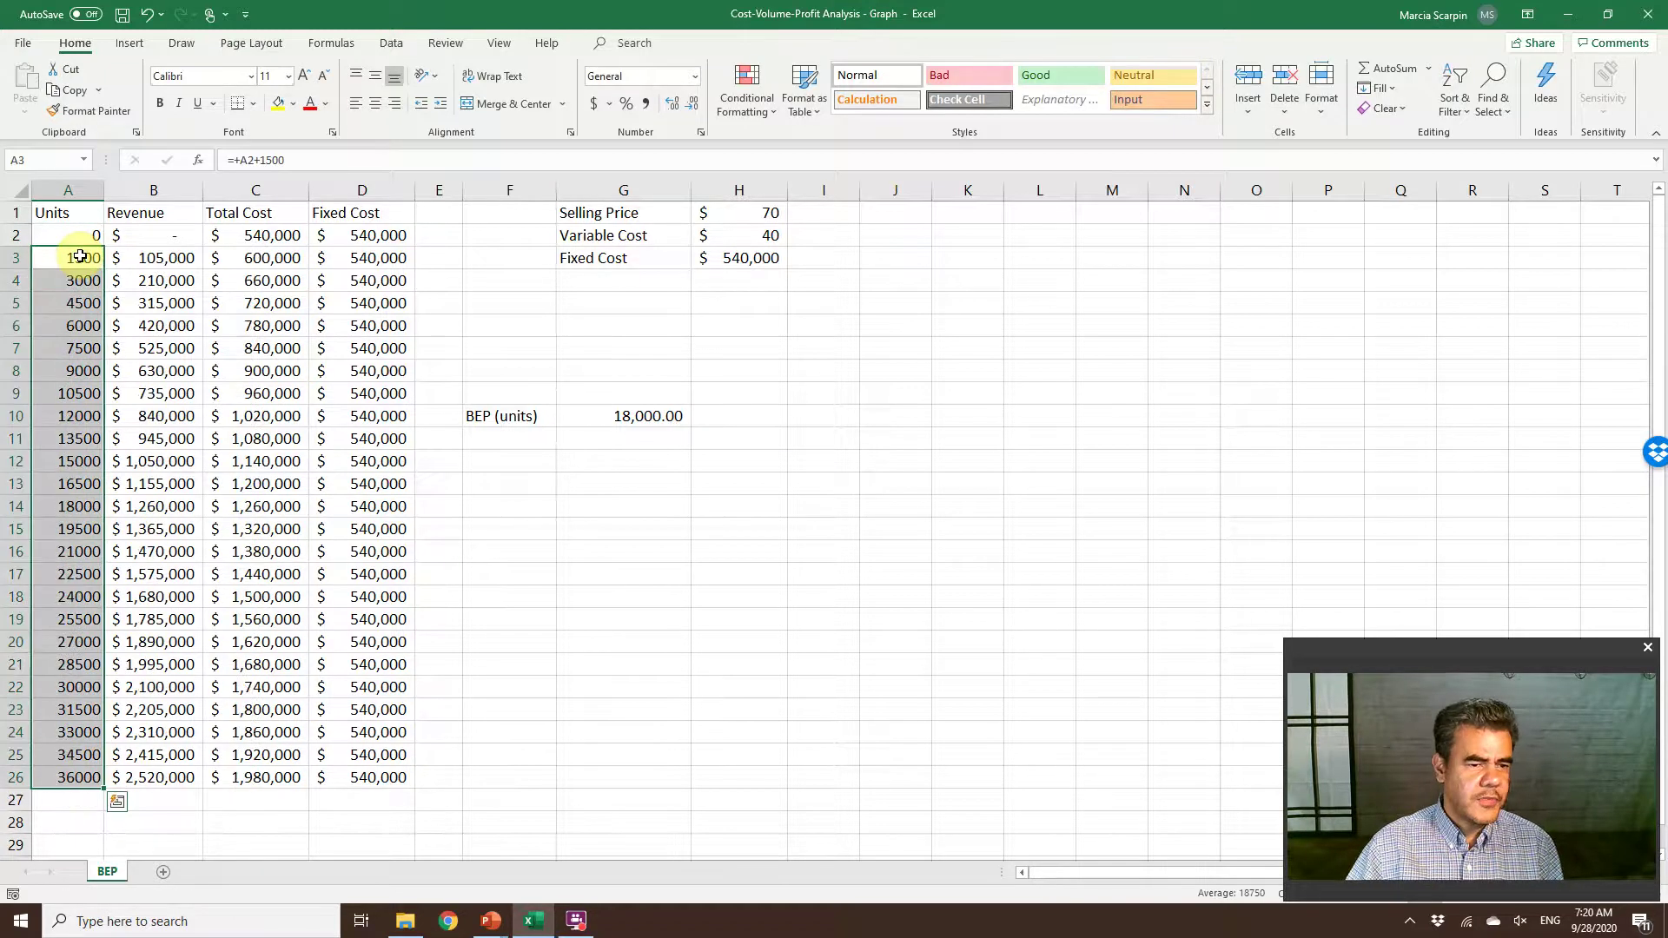
Insert a basic 2-D line chart from the Revenue, Total Cost and Fixed Cost data in B1:D26
{"action": "left_click", "coordinate": [155, 416]}
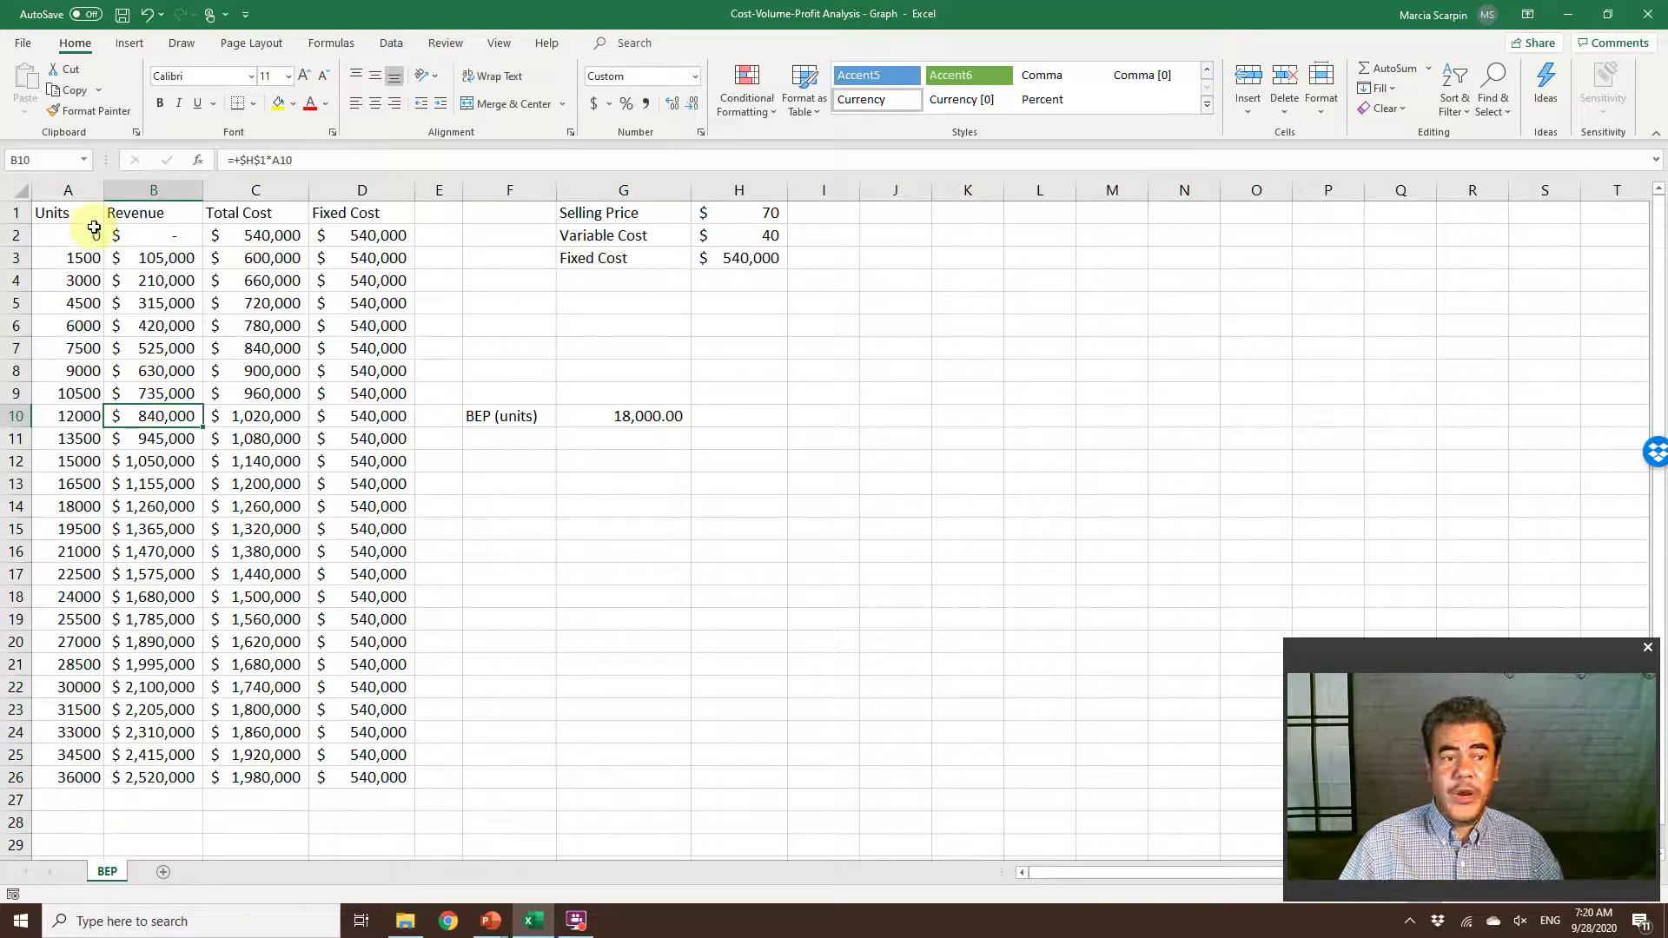
{"action": "left_click_drag", "start_coordinate": [134, 218], "coordinate": [369, 776]}
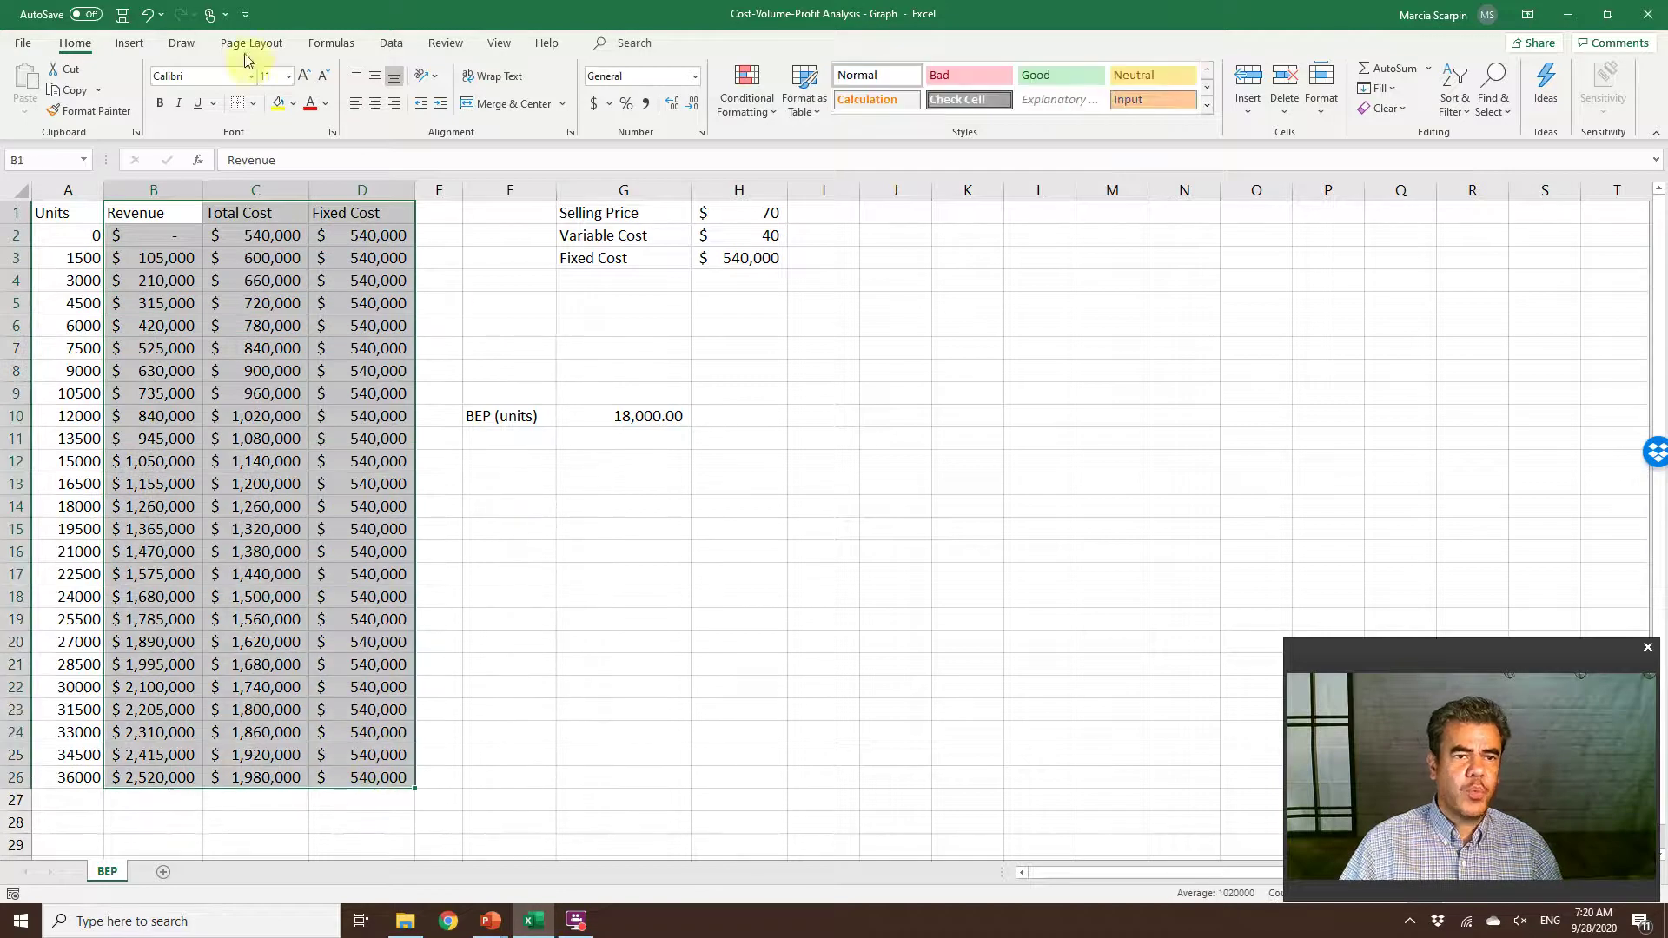
{"action": "left_click", "coordinate": [130, 44]}
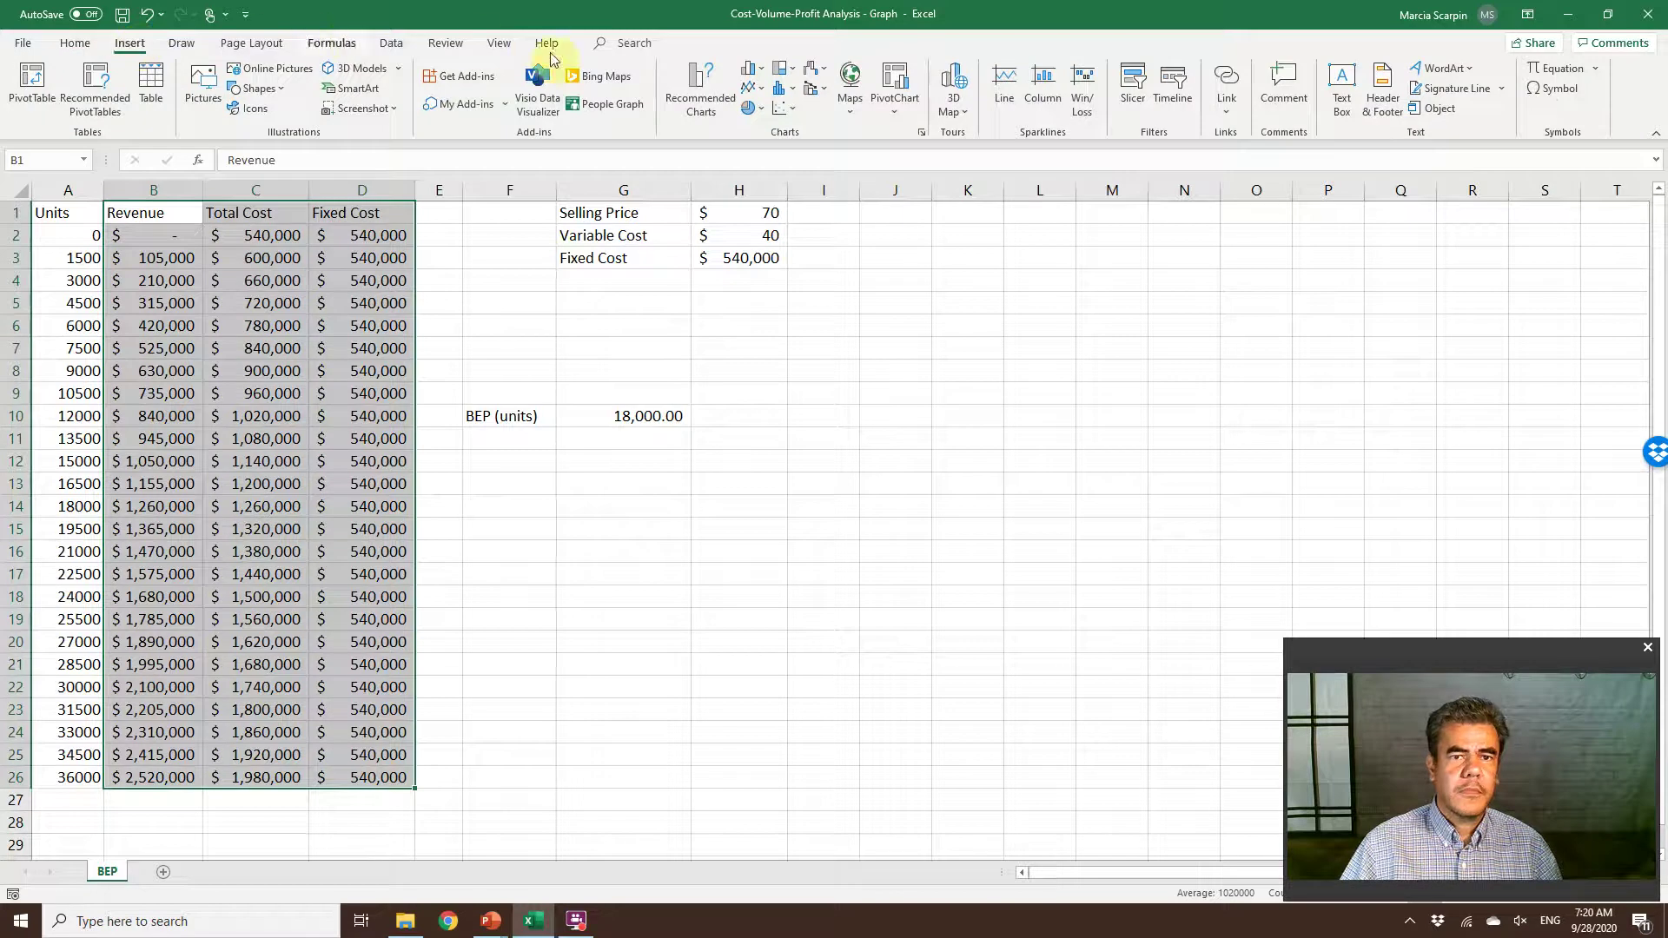
{"action": "left_click", "coordinate": [765, 90]}
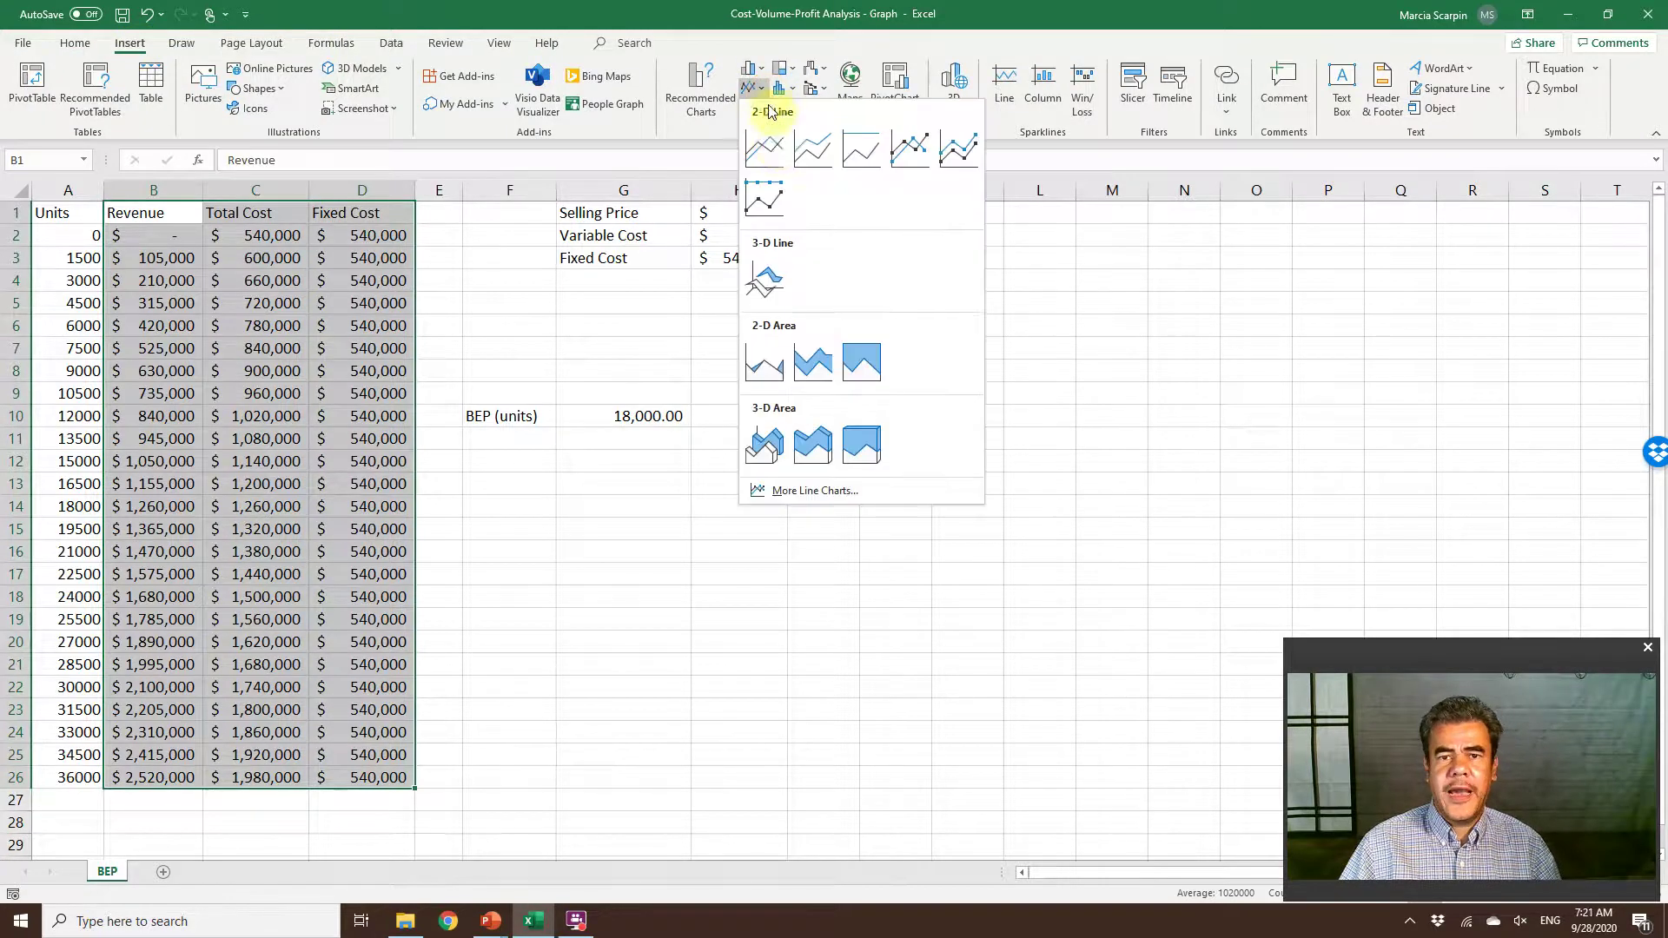
{"action": "left_click", "coordinate": [775, 149]}
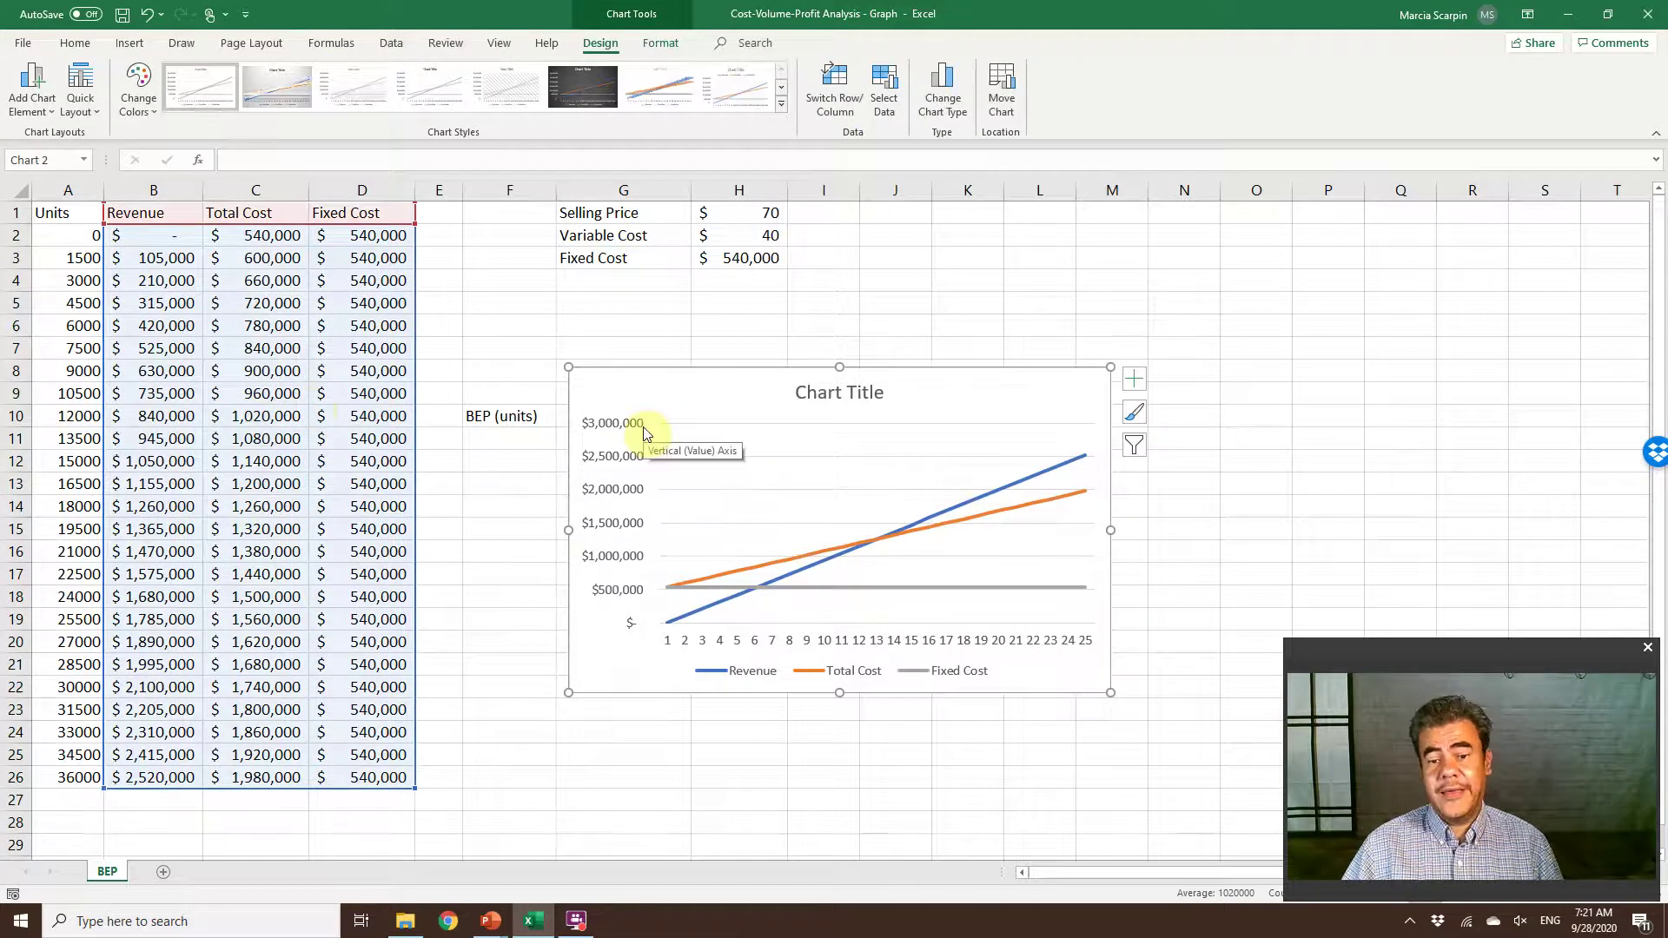
Replace the chart's placeholder title with "Break-even Point"
{"action": "left_click", "coordinate": [848, 395]}
{"action": "left_click", "coordinate": [848, 395]}
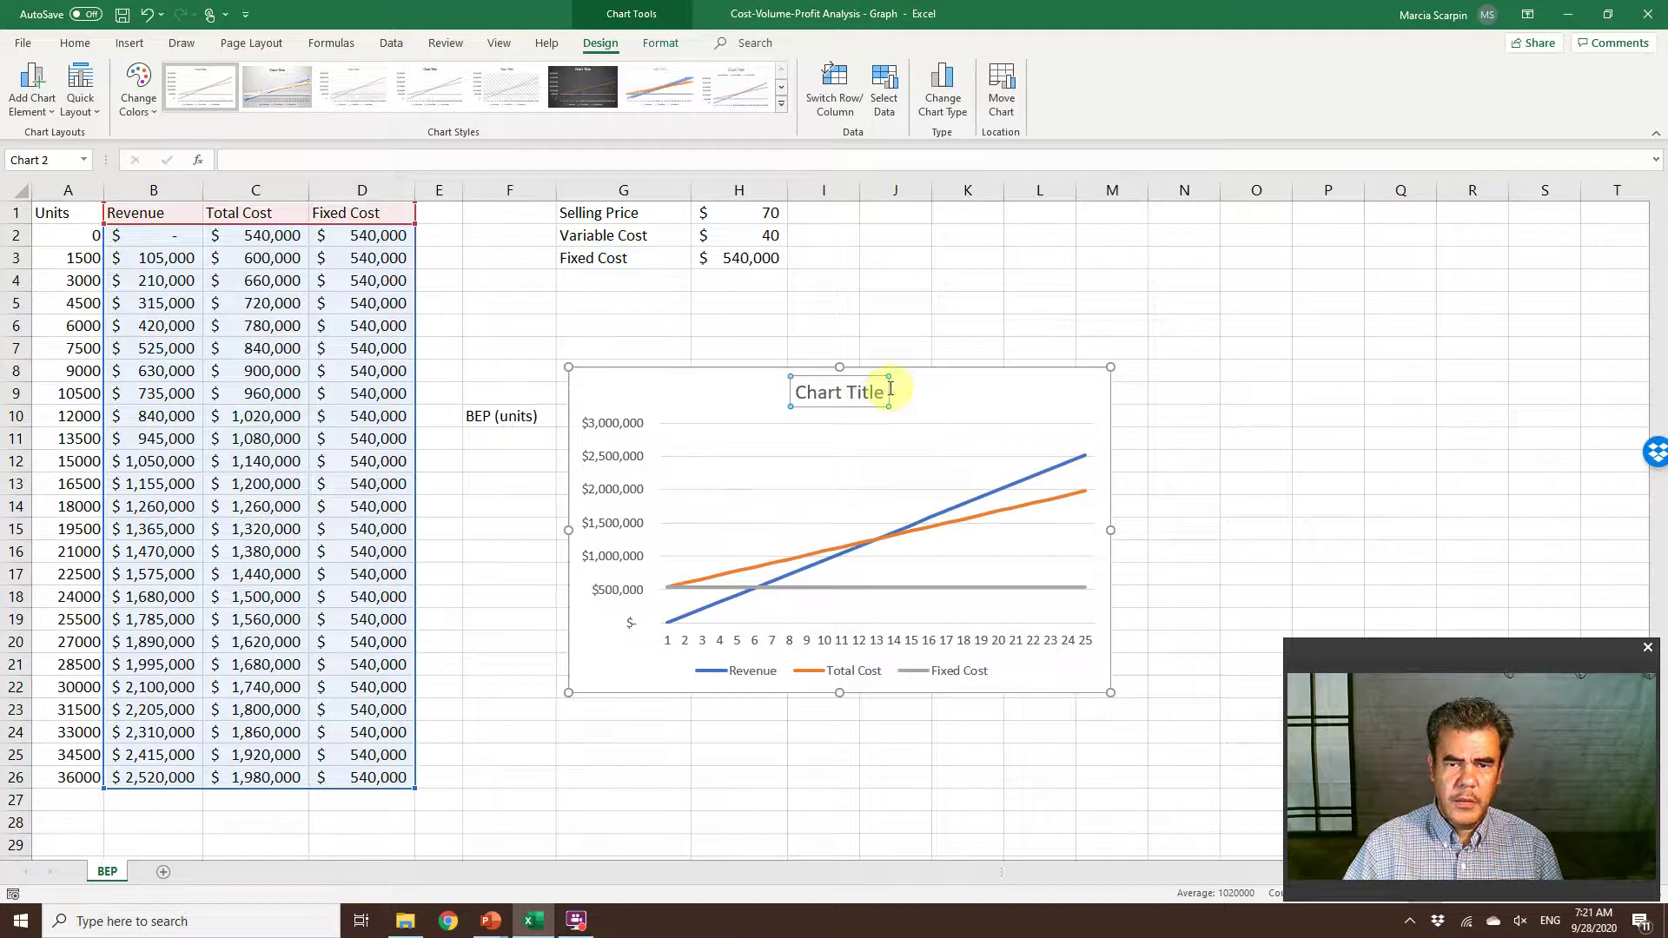
{"action": "double_click", "coordinate": [884, 389]}
{"action": "key", "text": "BackSpace"}
{"action": "key", "text": "BackSpace"}
{"action": "key", "text": "BackSpace"}
{"action": "key", "text": "BackSpace"}
{"action": "key", "text": "BackSpace"}
{"action": "key", "text": "BackSpace"}
{"action": "key", "text": "BackSpace"}
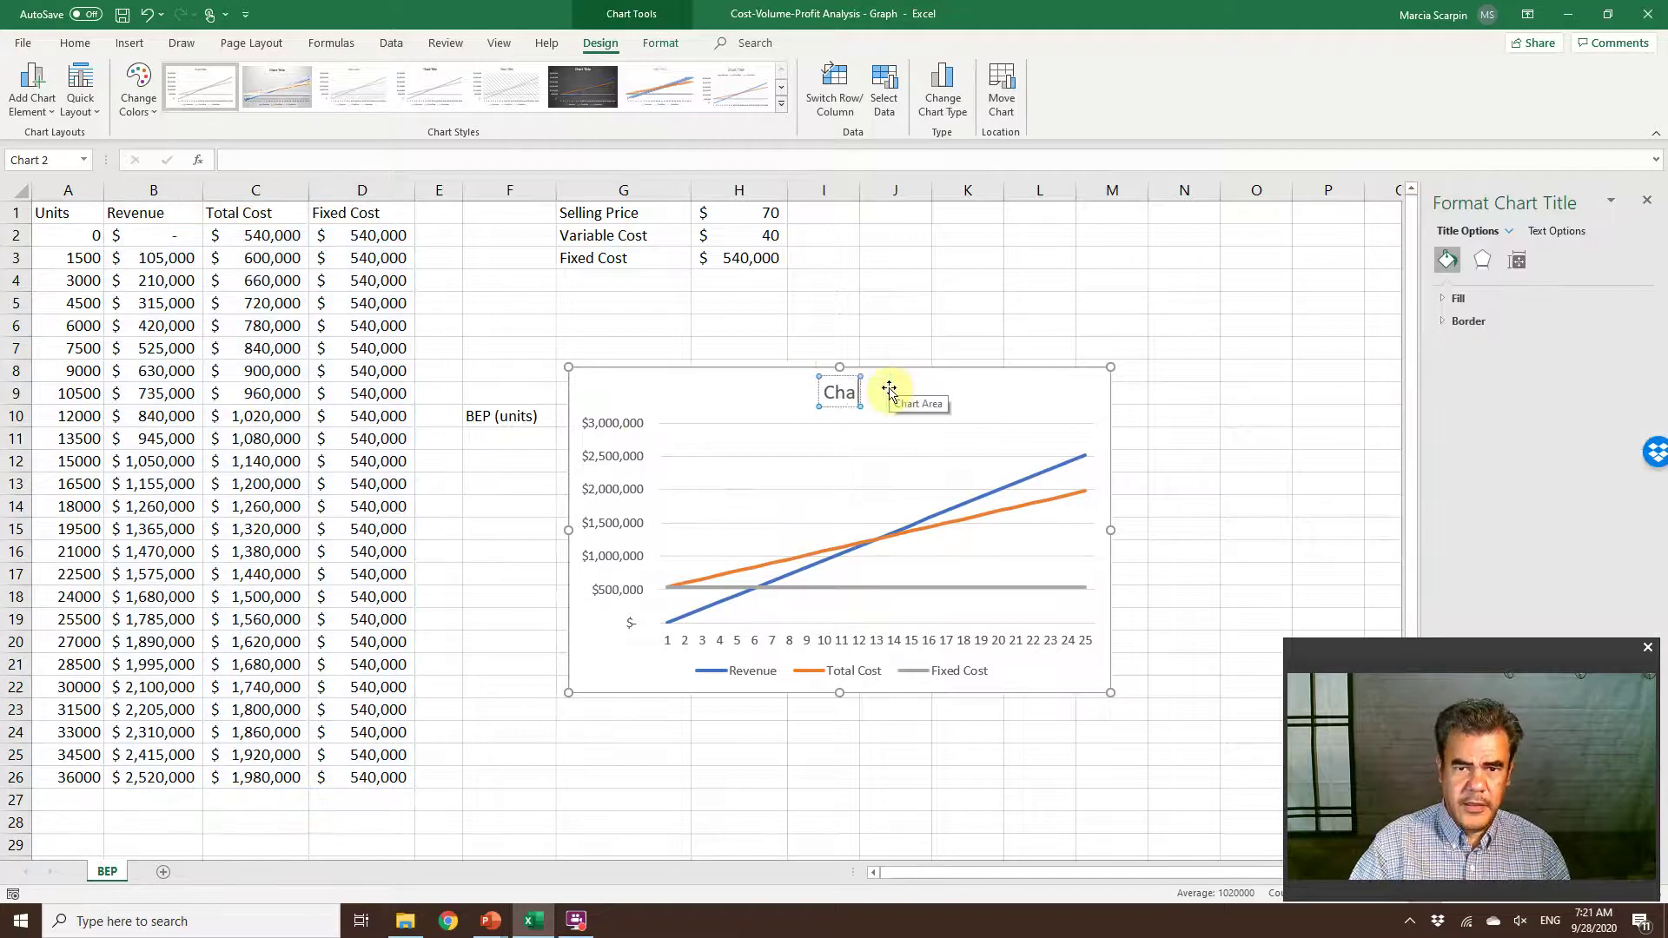
{"action": "type", "text": "Break-even Point"}
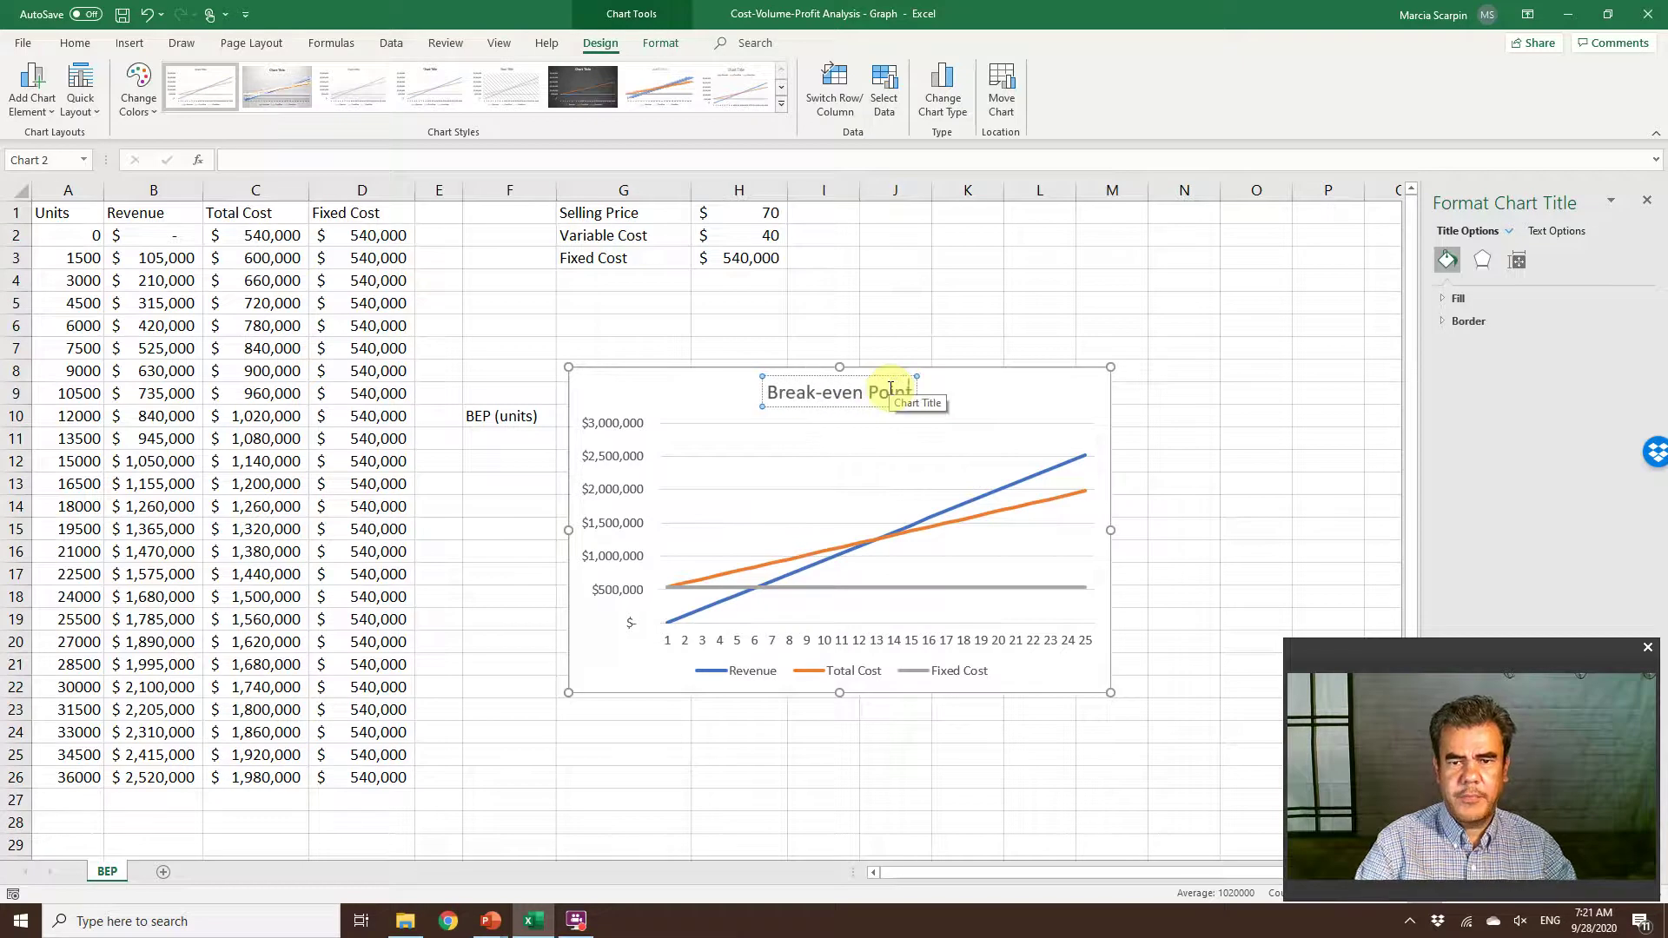
{"action": "left_click", "coordinate": [1176, 435]}
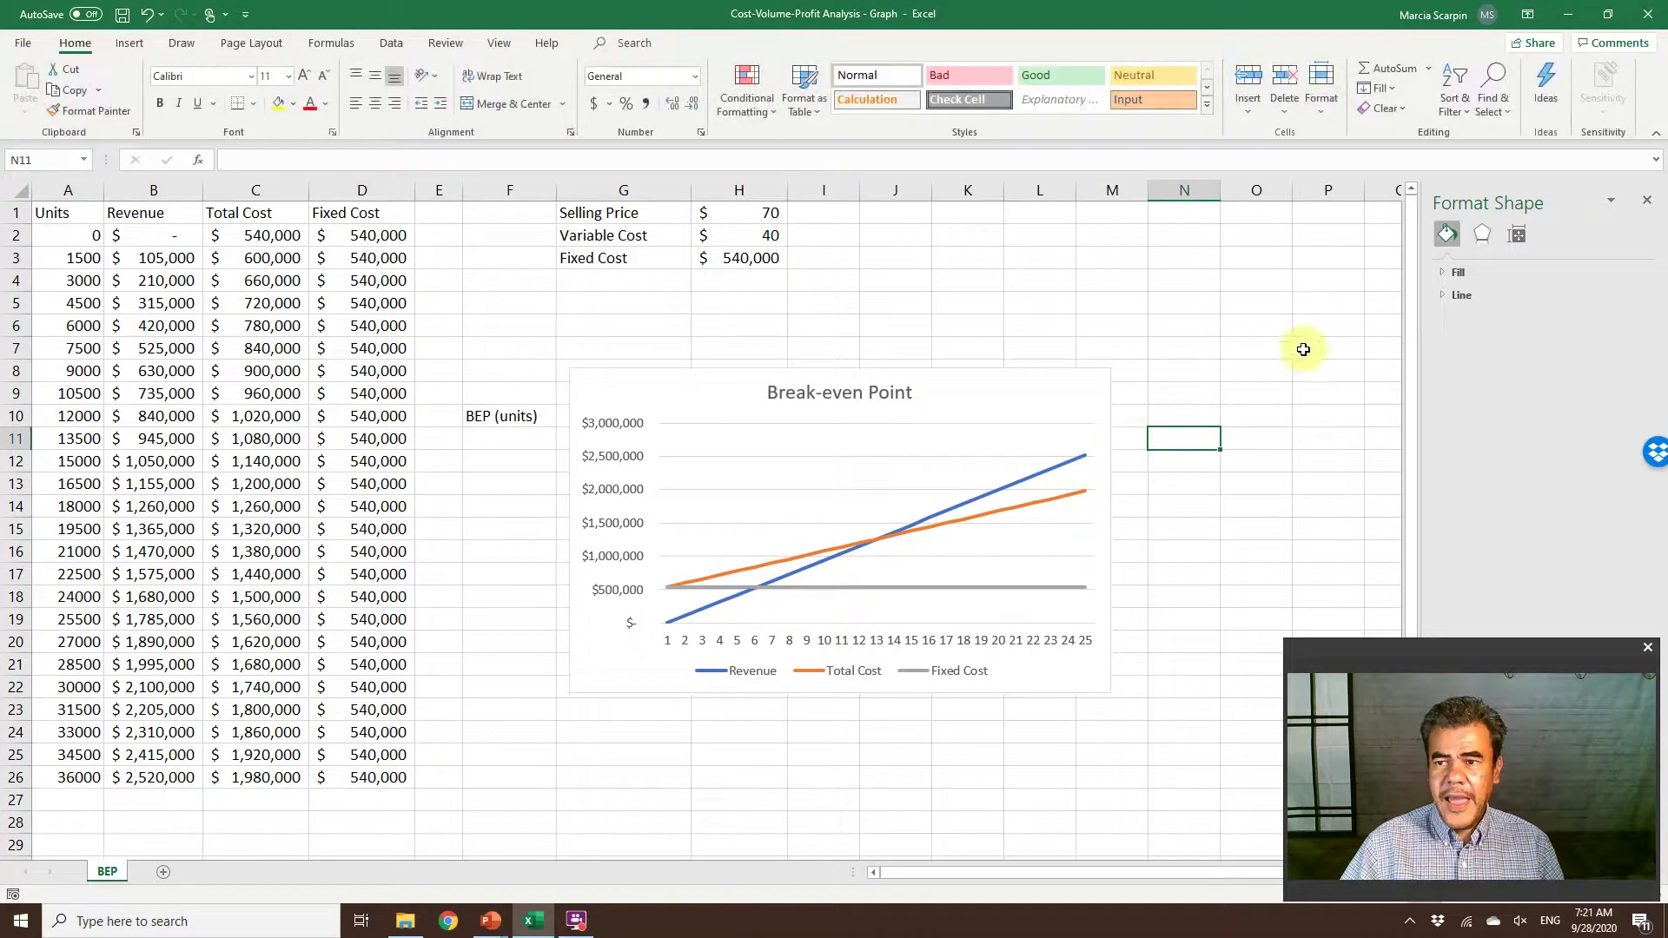
Close the formatting pane and move the chart up beside the Selling Price, Variable Cost and Fixed Cost inputs
{"action": "left_click", "coordinate": [1646, 200]}
{"action": "left_click", "coordinate": [985, 378]}
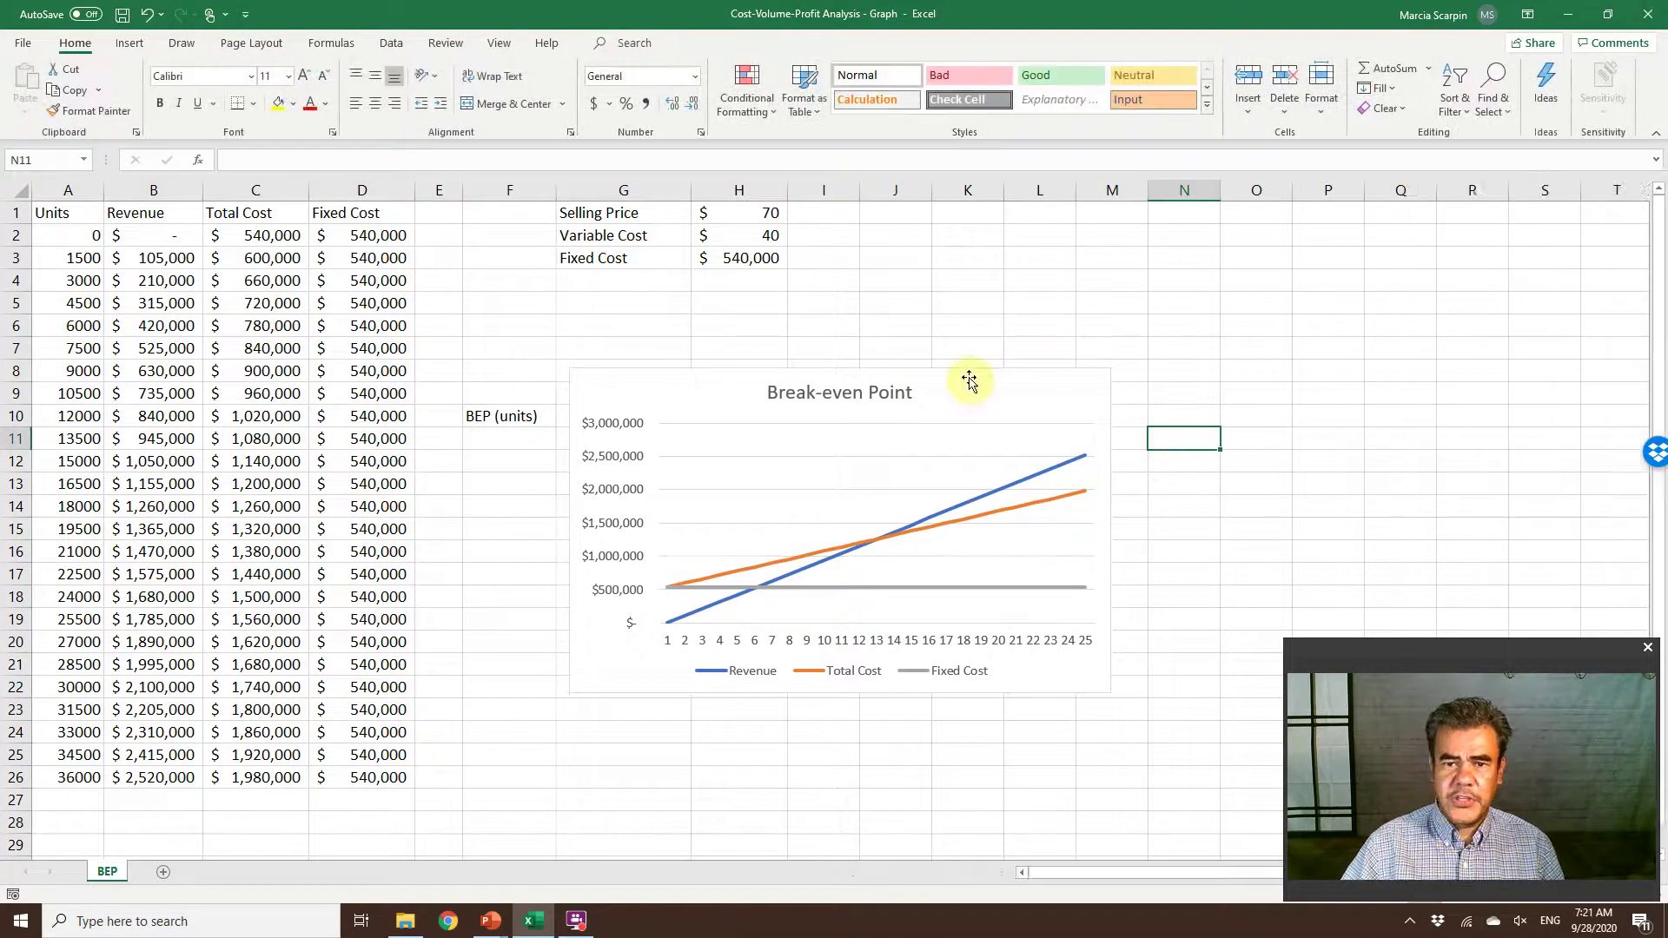
{"action": "left_click_drag", "start_coordinate": [1158, 316], "coordinate": [1214, 235]}
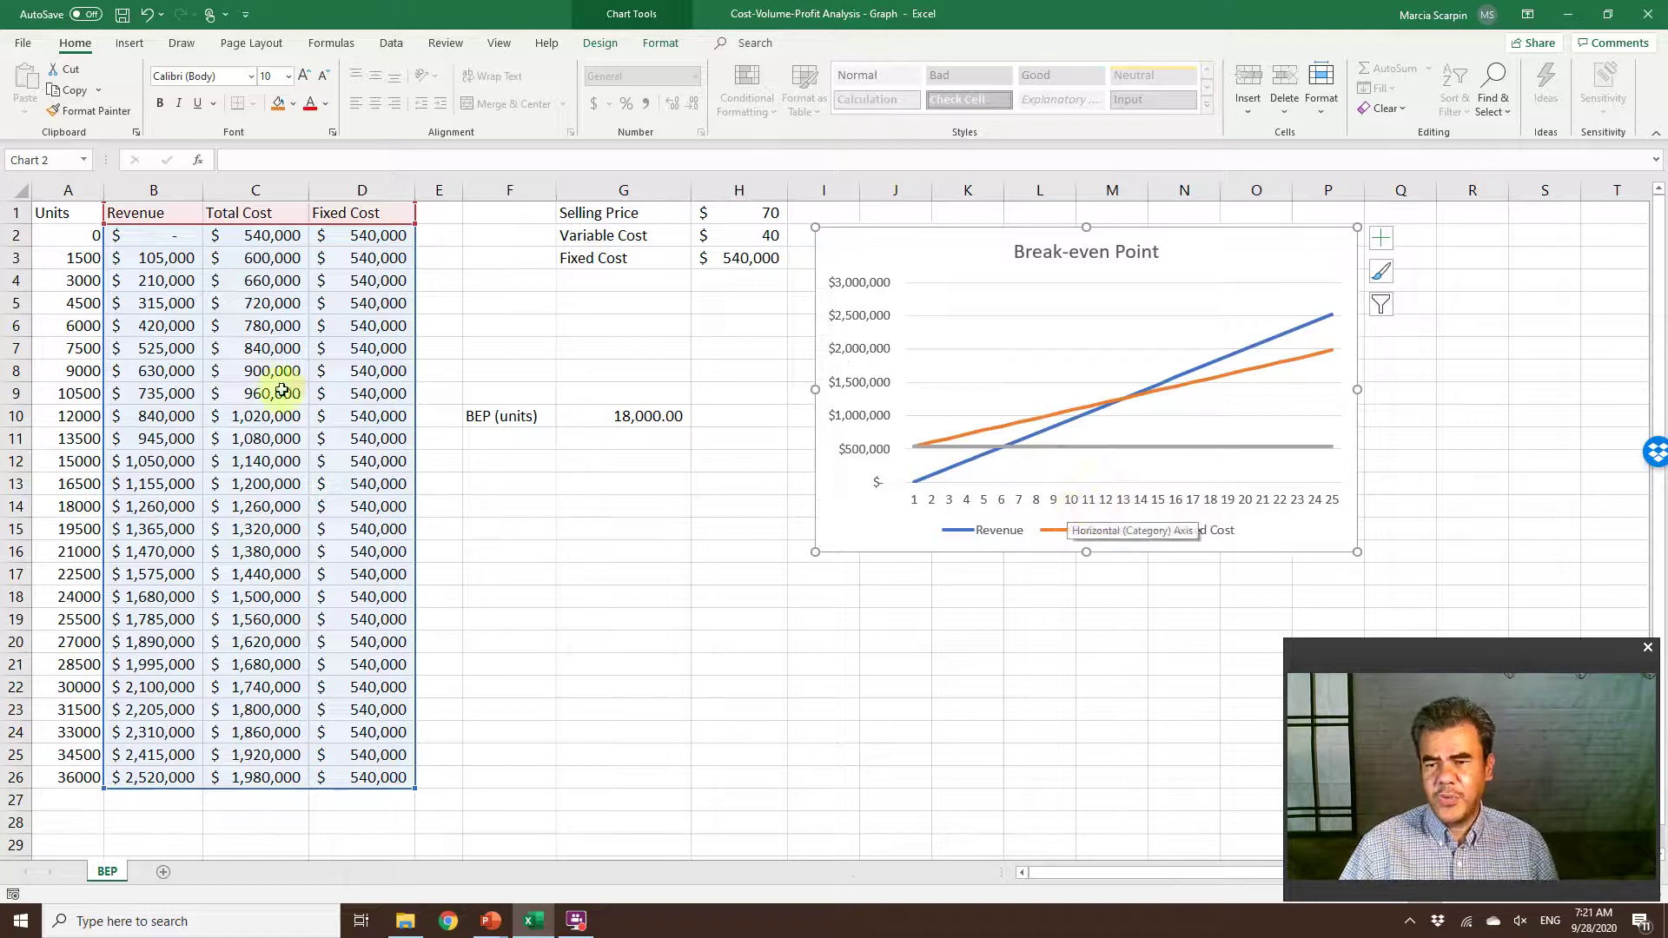
{"action": "left_click", "coordinate": [88, 211]}
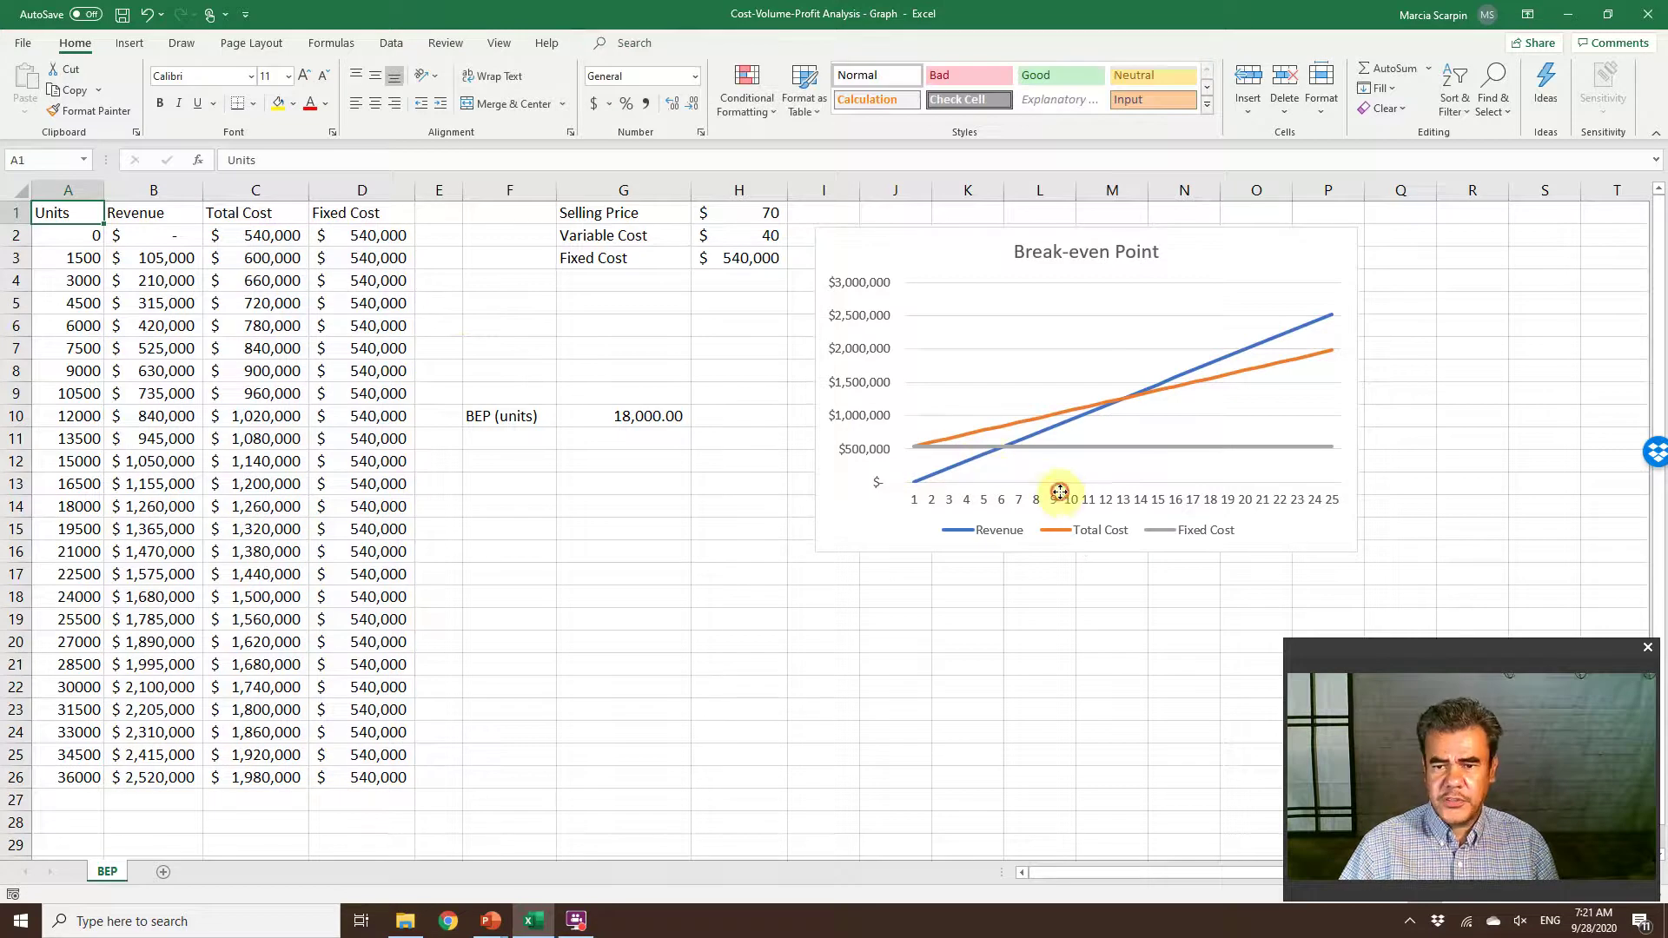
{"action": "left_click", "coordinate": [1058, 492]}
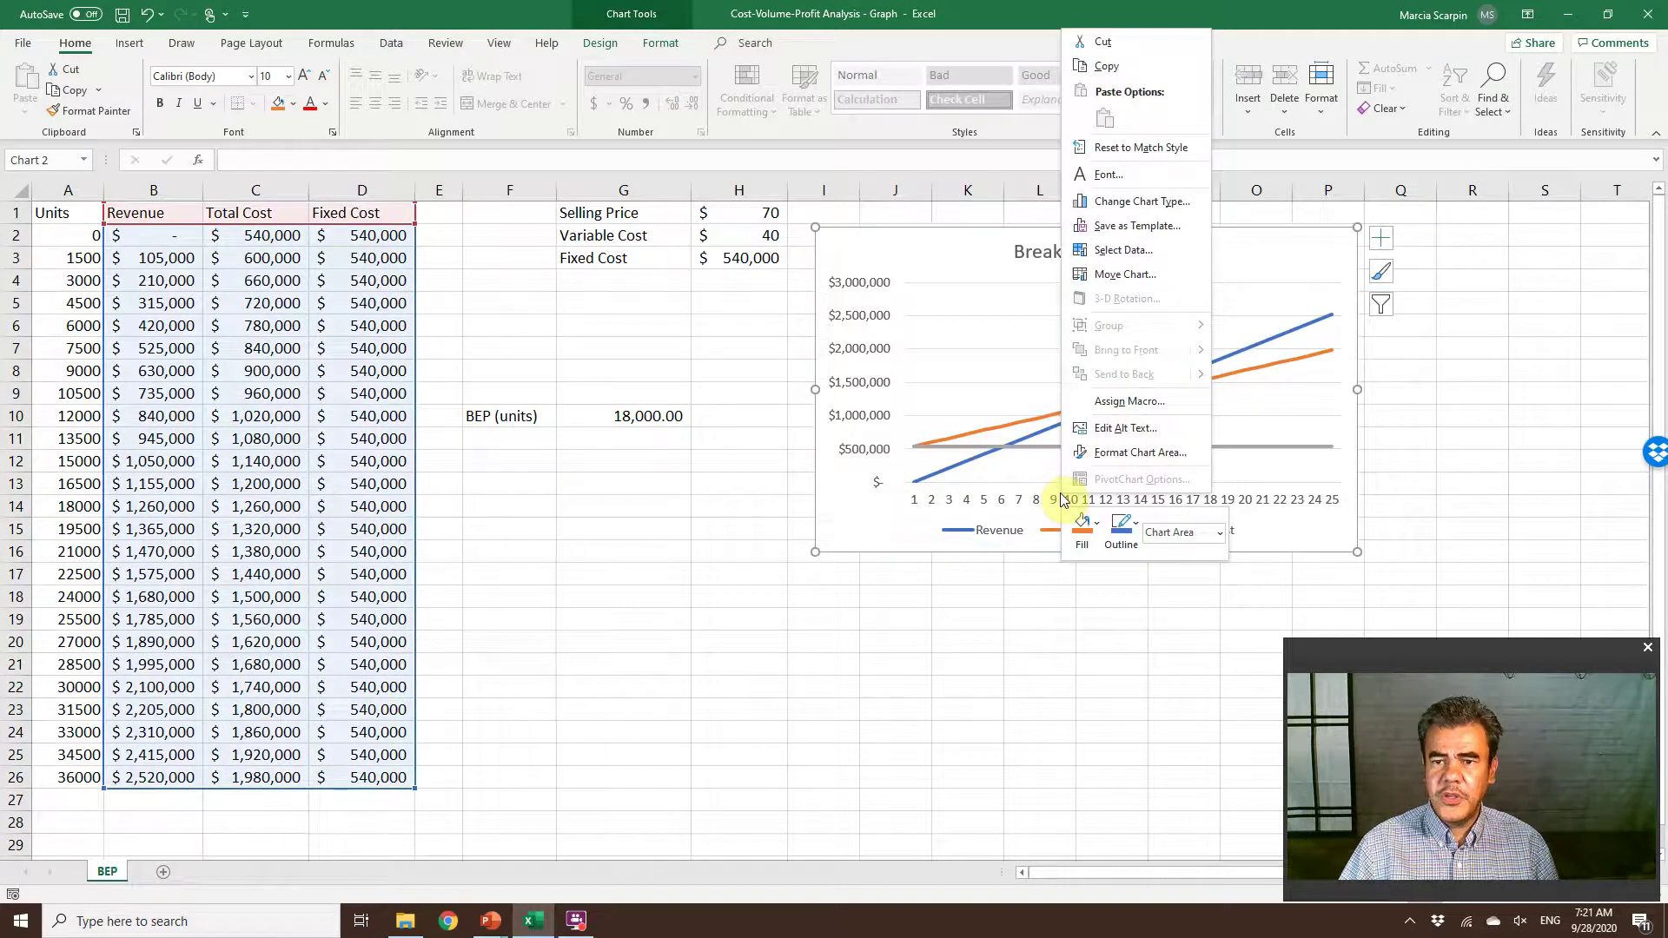
{"action": "left_click", "coordinate": [860, 461]}
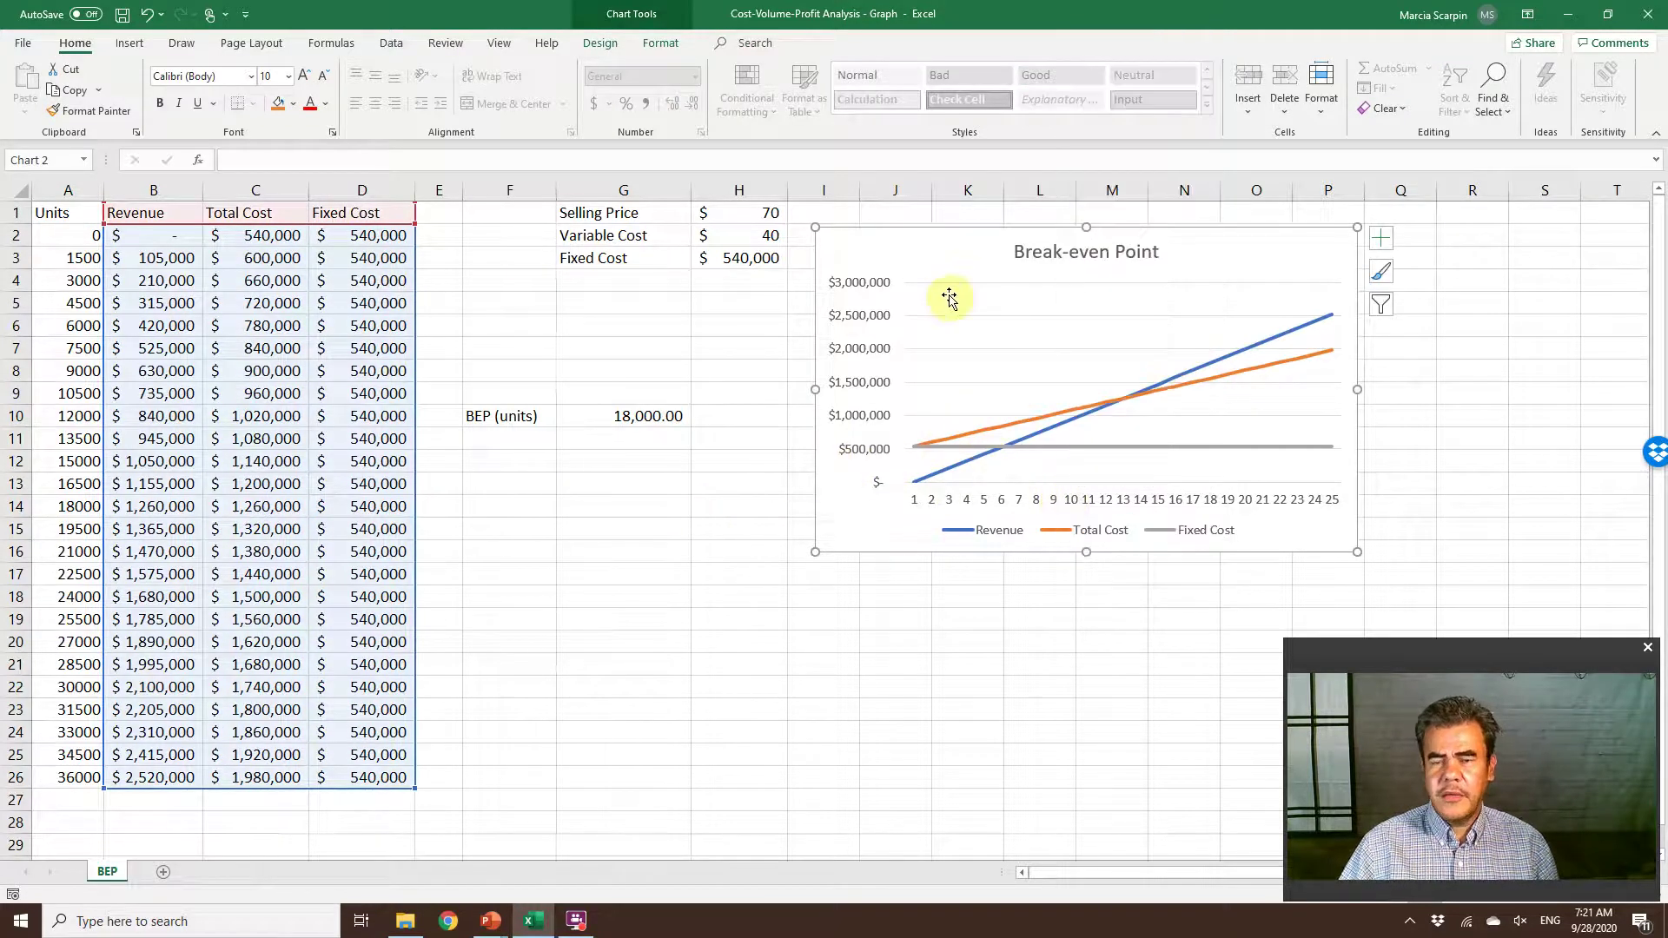
{"action": "right_click", "coordinate": [921, 410]}
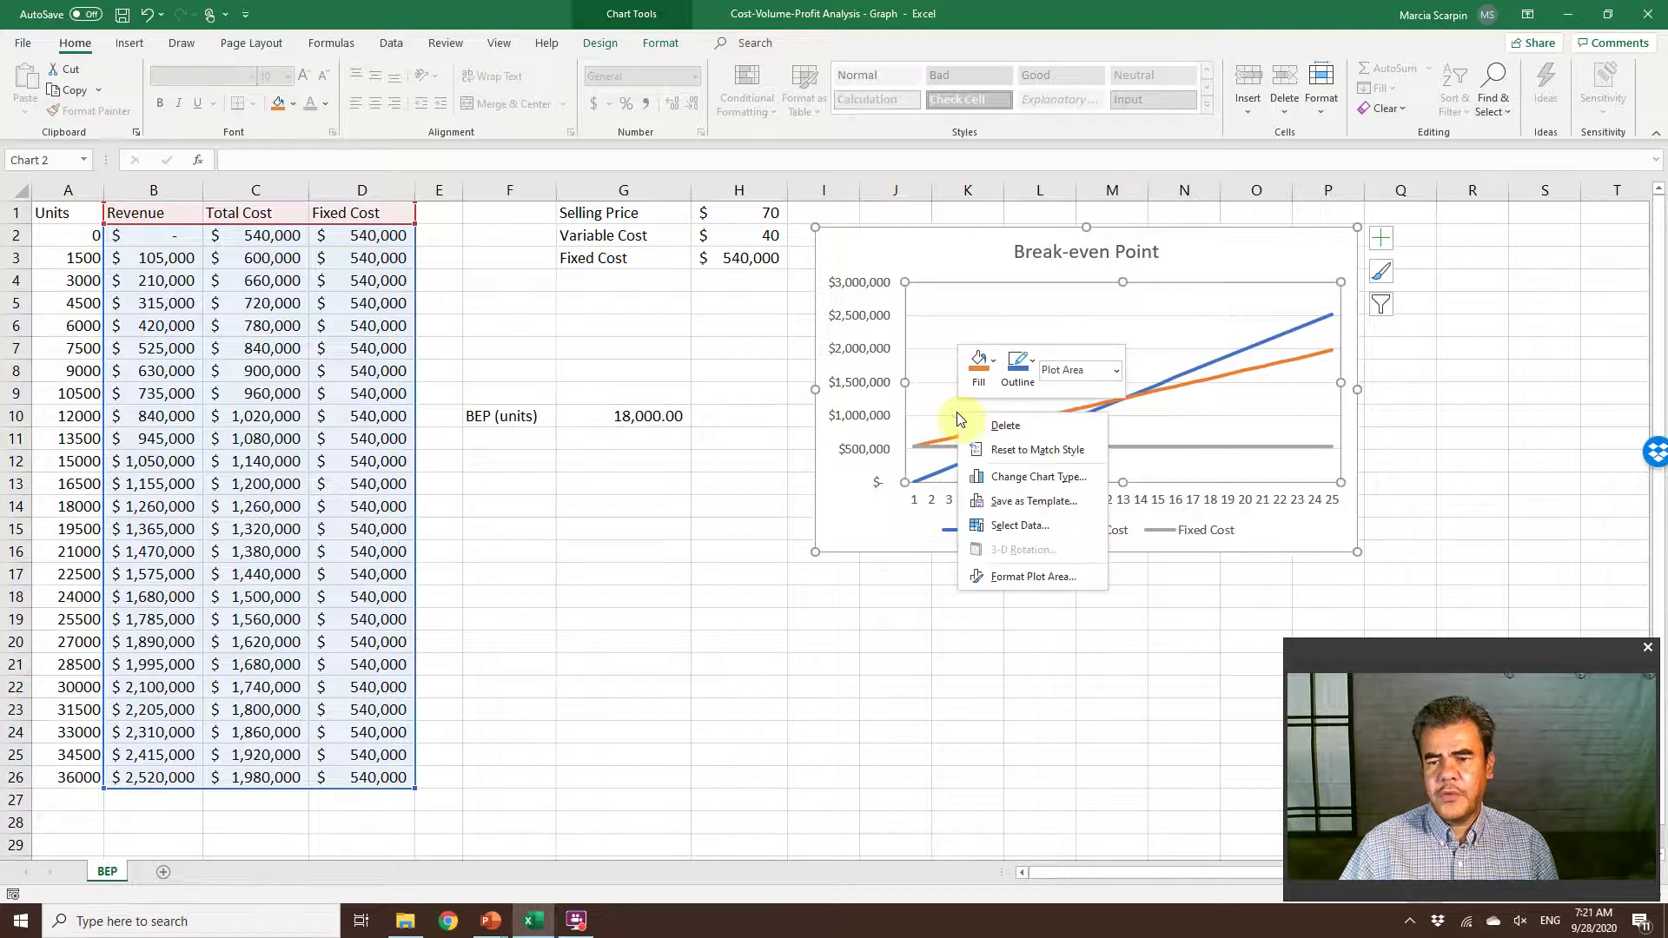
{"action": "key", "text": "Escape"}
Edit the chart's data source so the horizontal axis labels use the Units values in A2:A26
{"action": "left_click", "coordinate": [847, 537]}
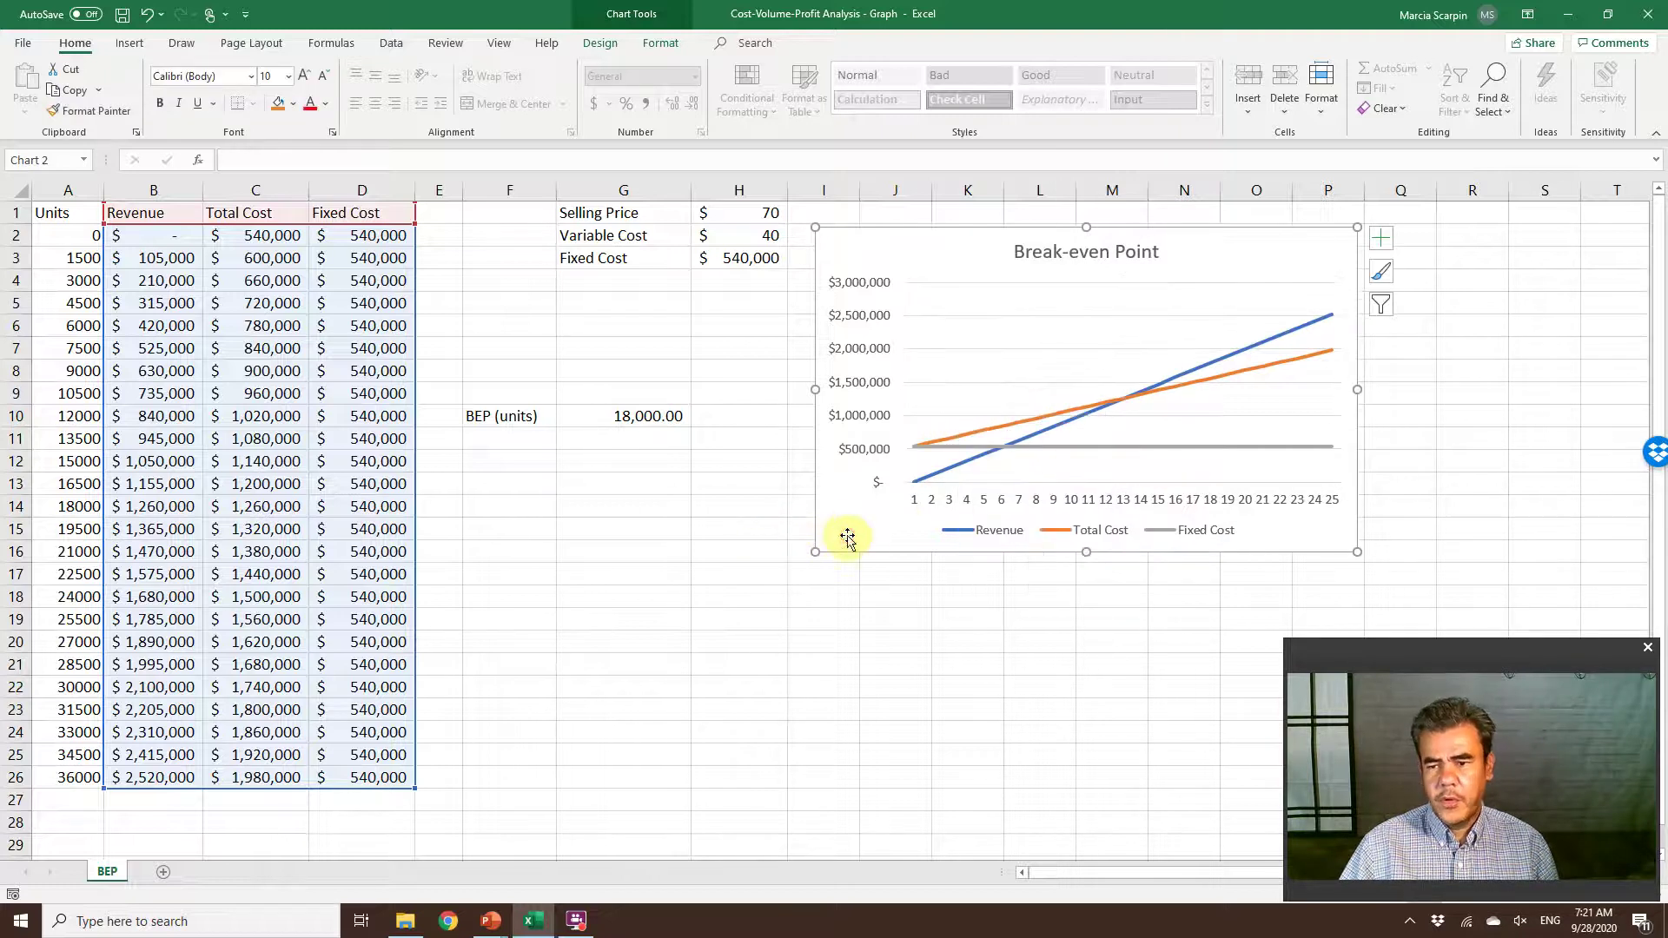
{"action": "right_click", "coordinate": [849, 538]}
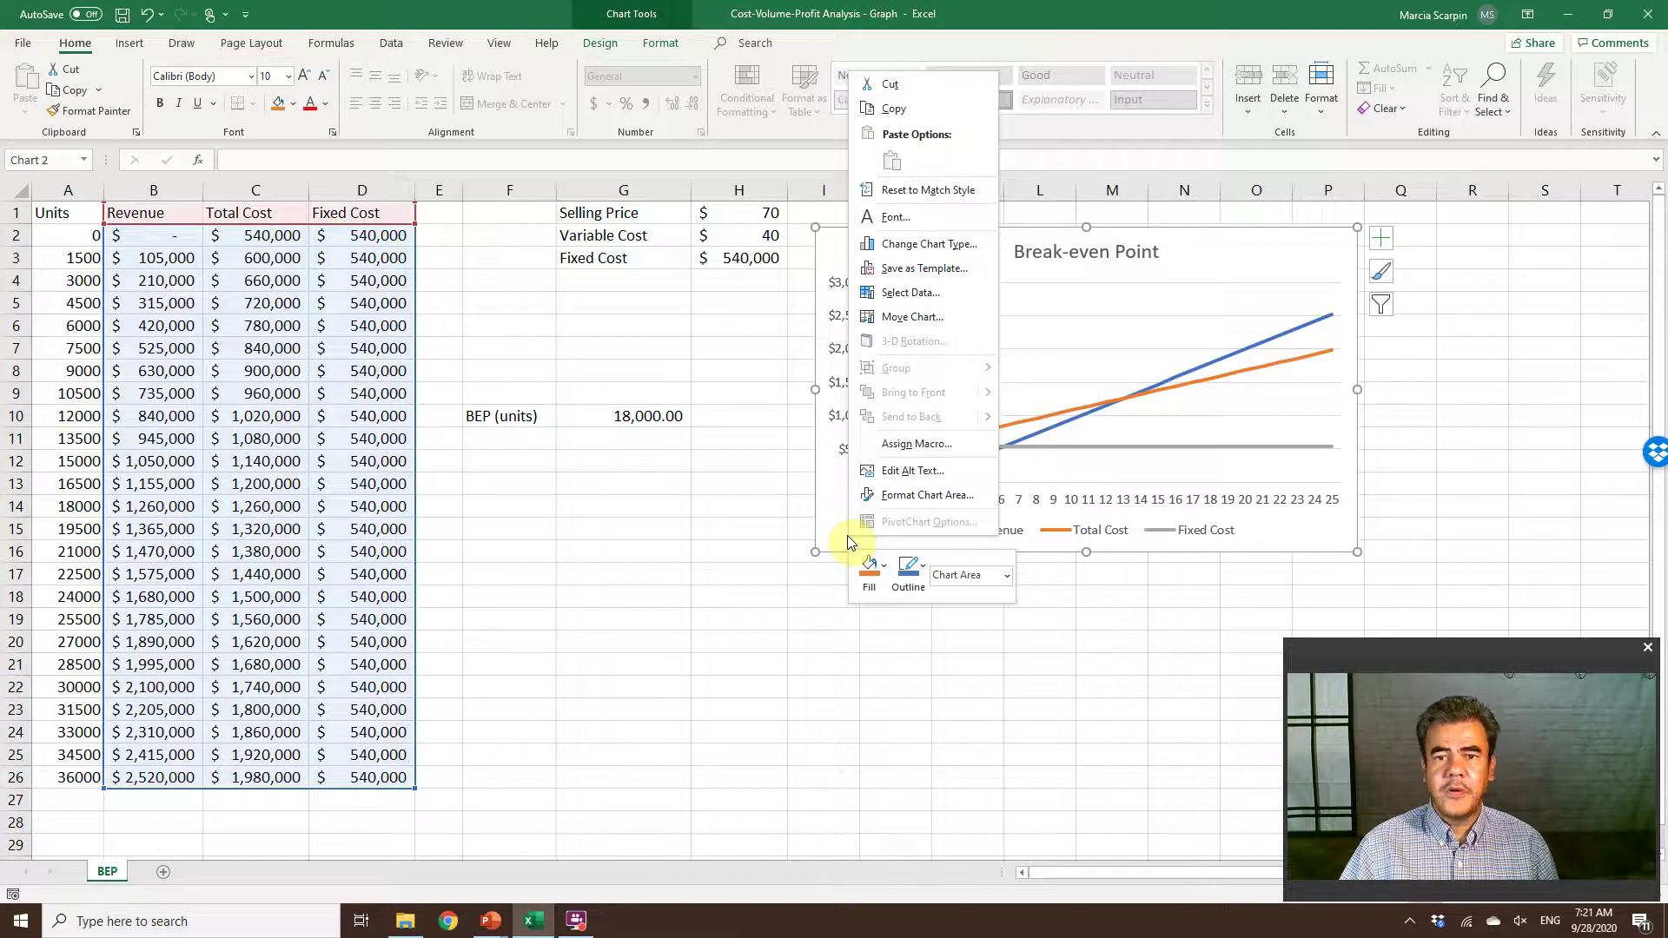
{"action": "left_click", "coordinate": [904, 297]}
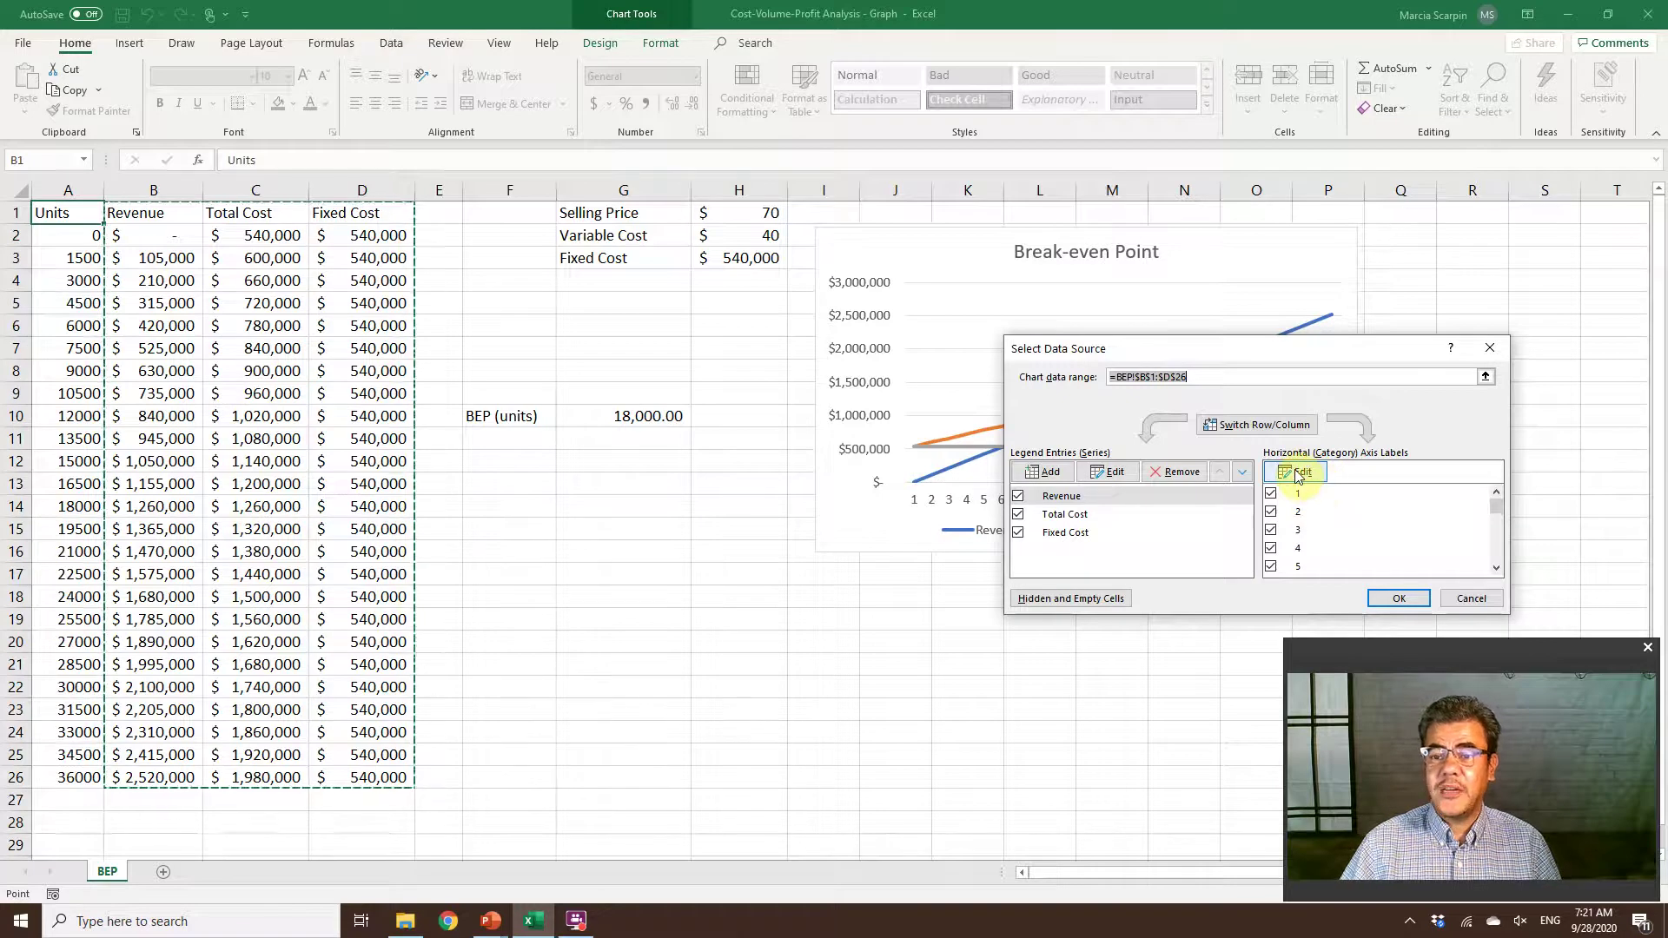
{"action": "left_click", "coordinate": [1296, 474]}
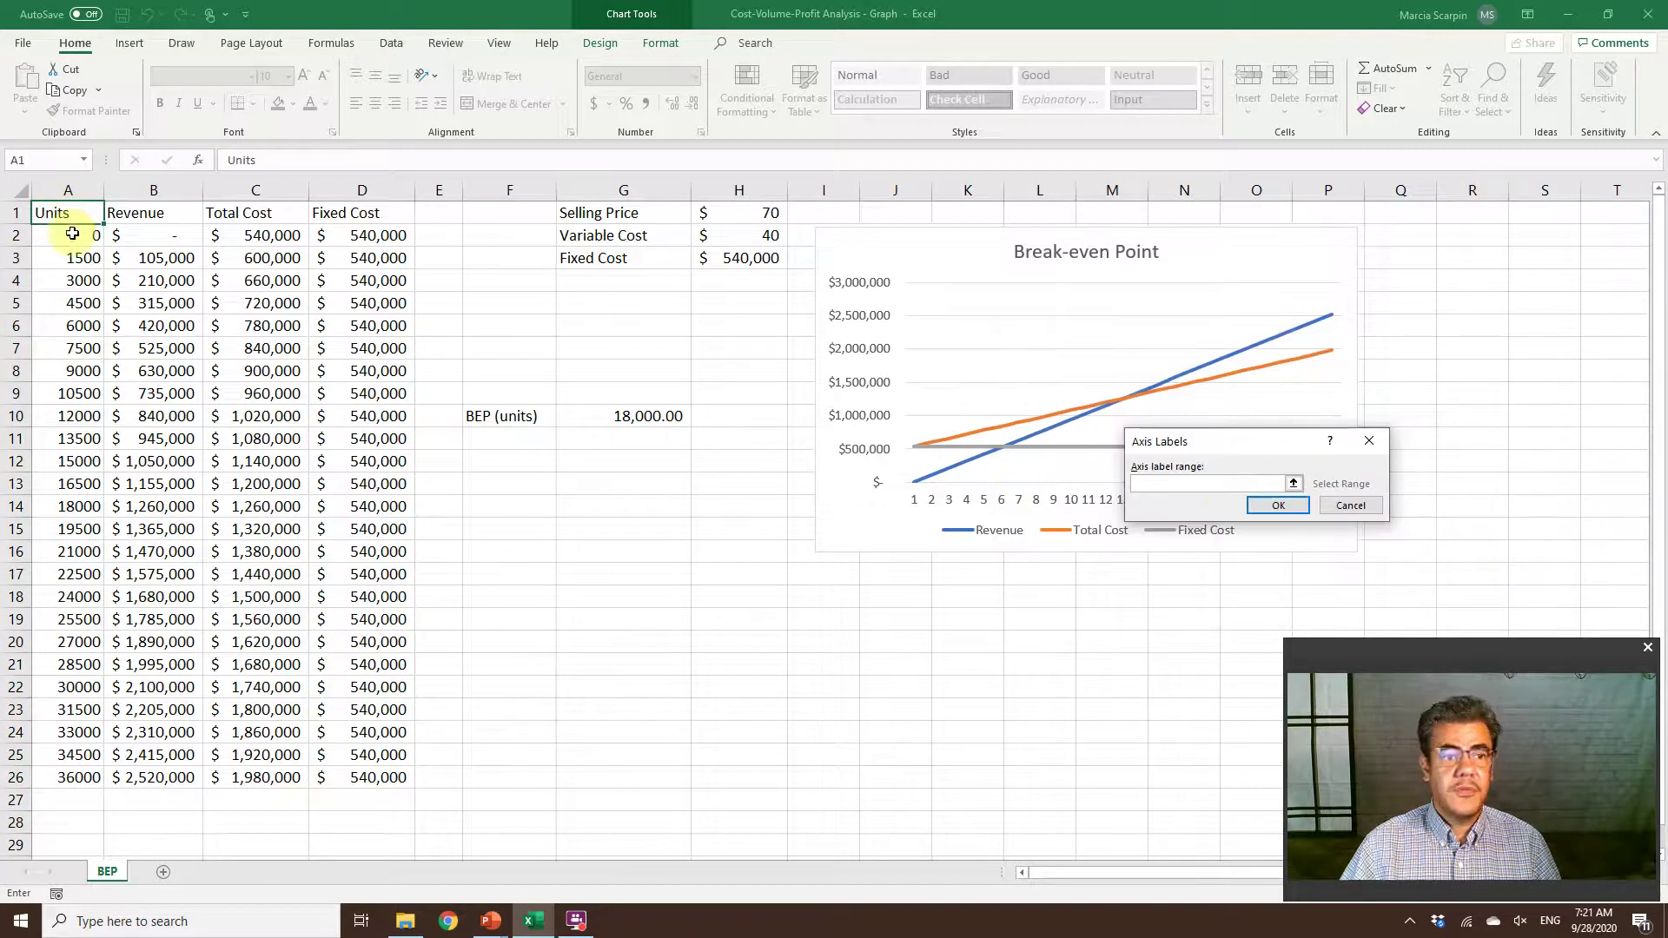
{"action": "left_click_drag", "start_coordinate": [69, 236], "coordinate": [72, 460]}
{"action": "left_click_drag", "start_coordinate": [65, 552], "coordinate": [41, 778]}
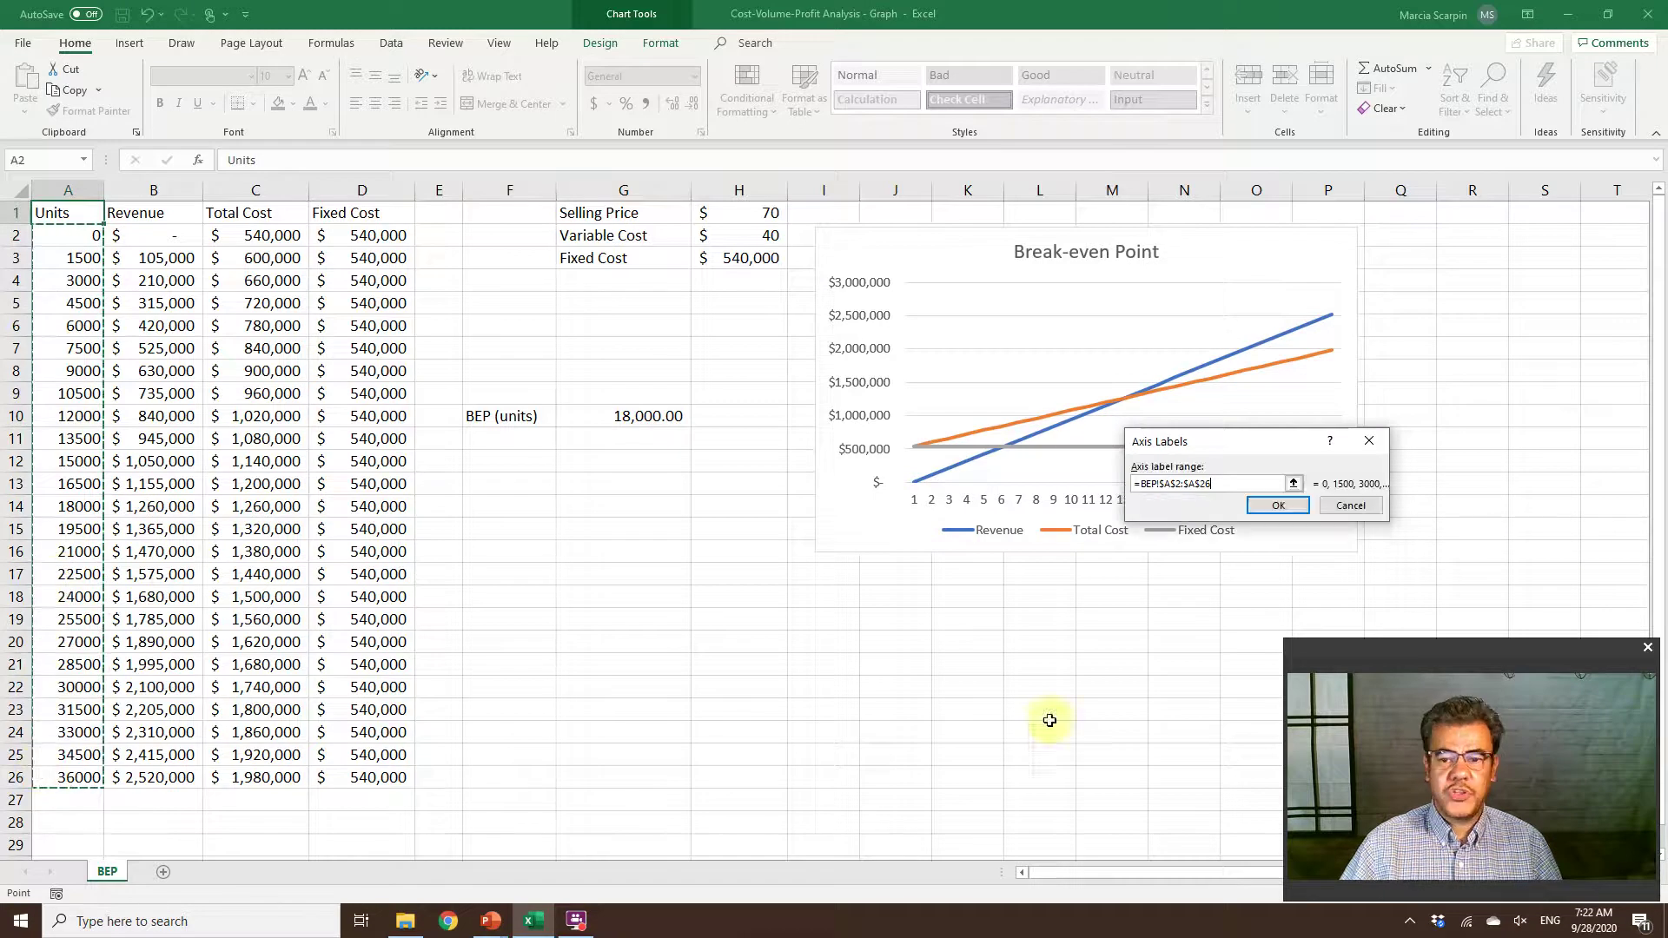
{"action": "left_click", "coordinate": [1277, 506]}
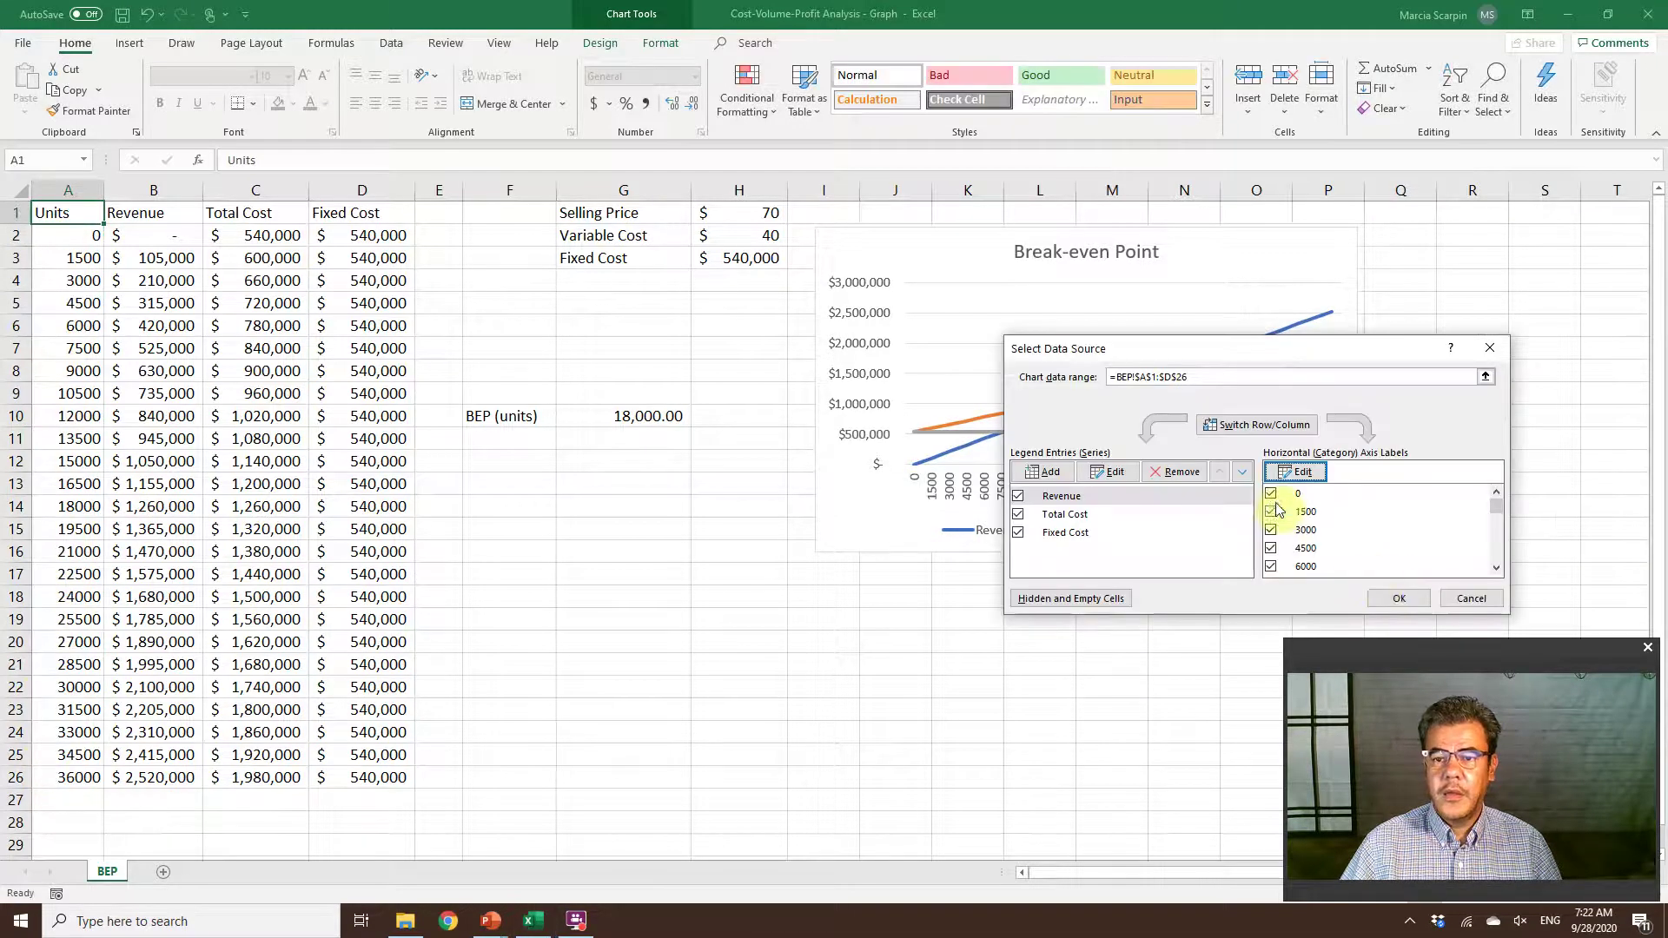
{"action": "left_click", "coordinate": [1398, 598]}
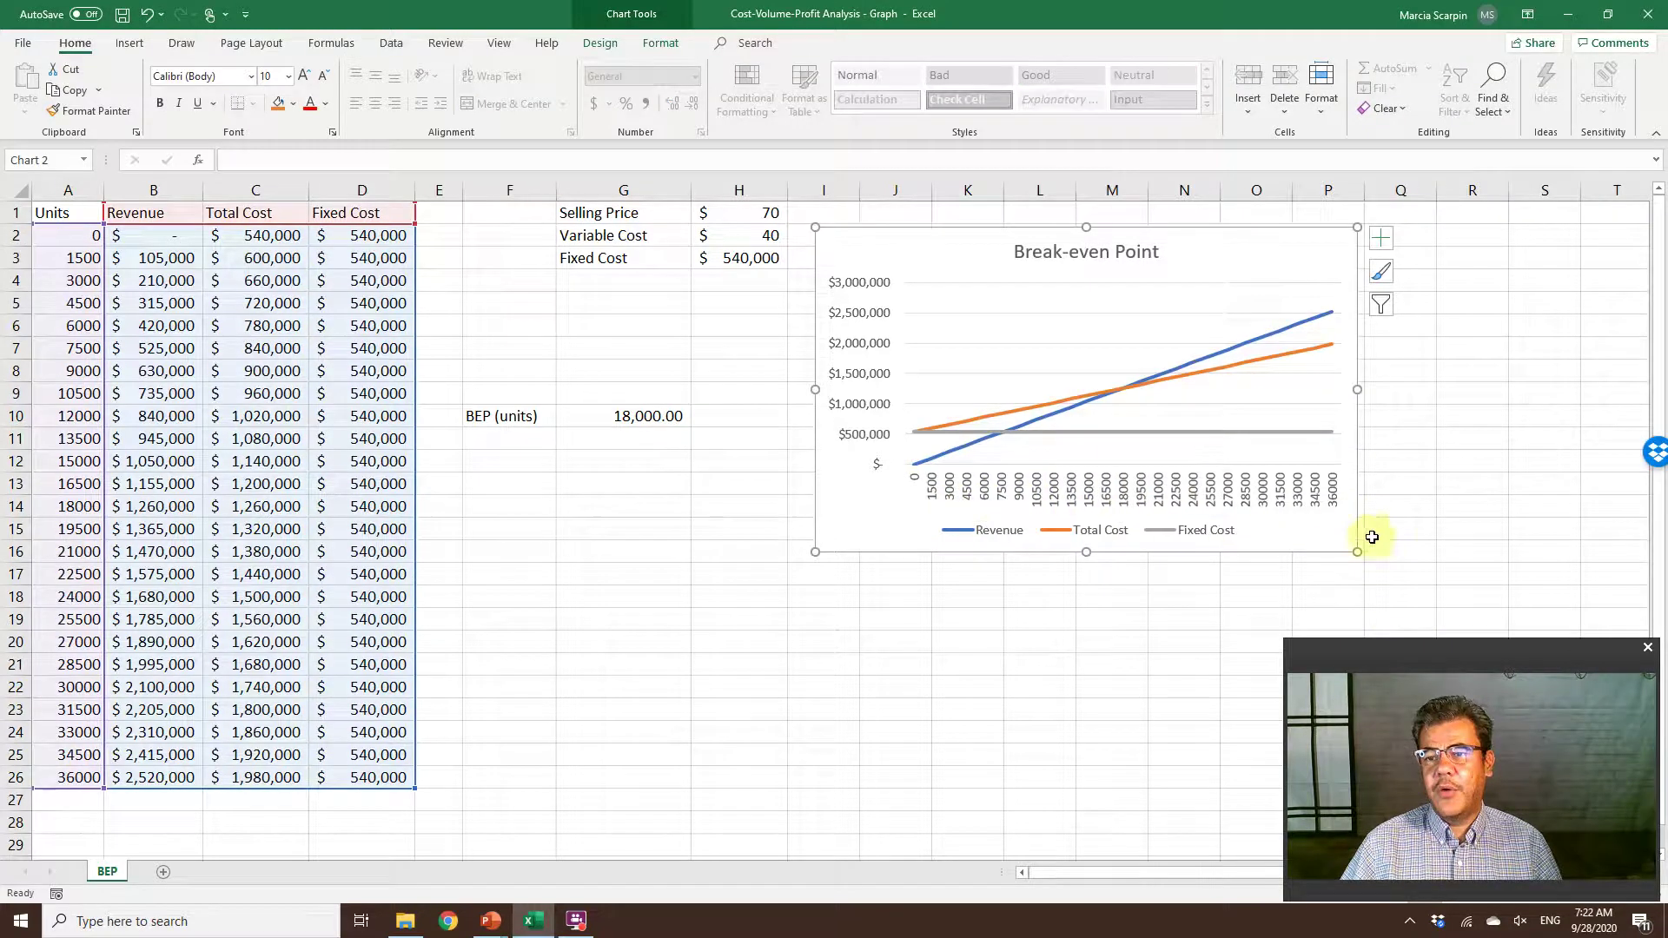
Enlarge the break-even chart to extend to about column R and row 20, and deselect it
{"action": "left_click_drag", "start_coordinate": [1359, 553], "coordinate": [1460, 639]}
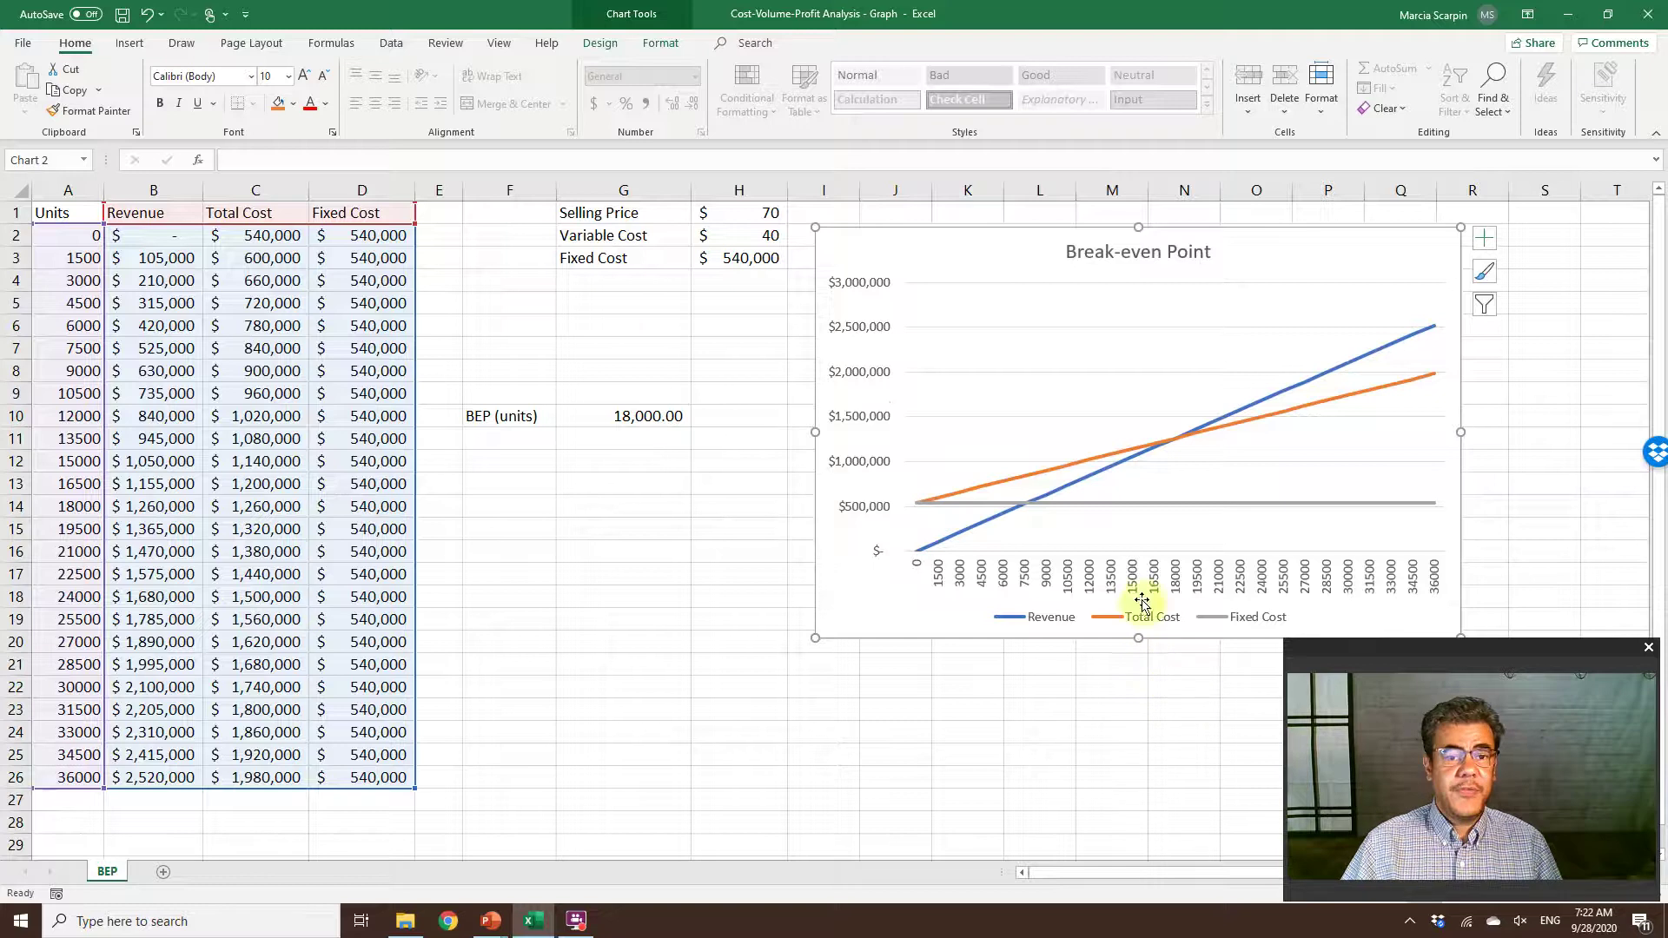
{"action": "double_click", "coordinate": [614, 328]}
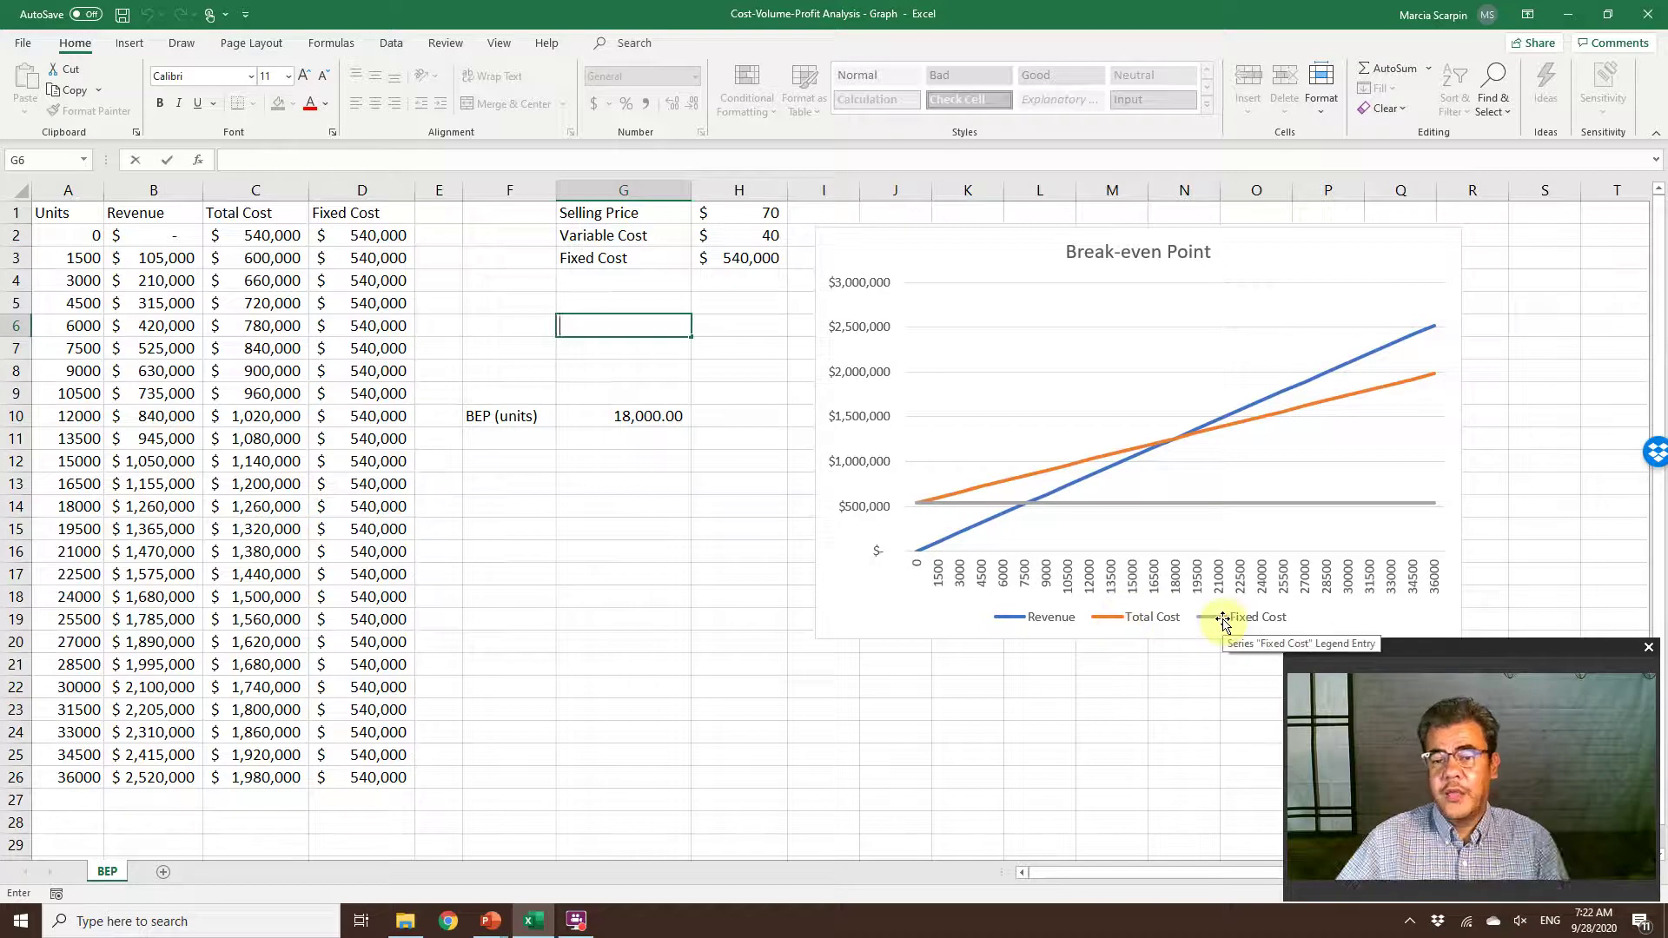
{"action": "mouse_move", "coordinate": [1183, 443]}
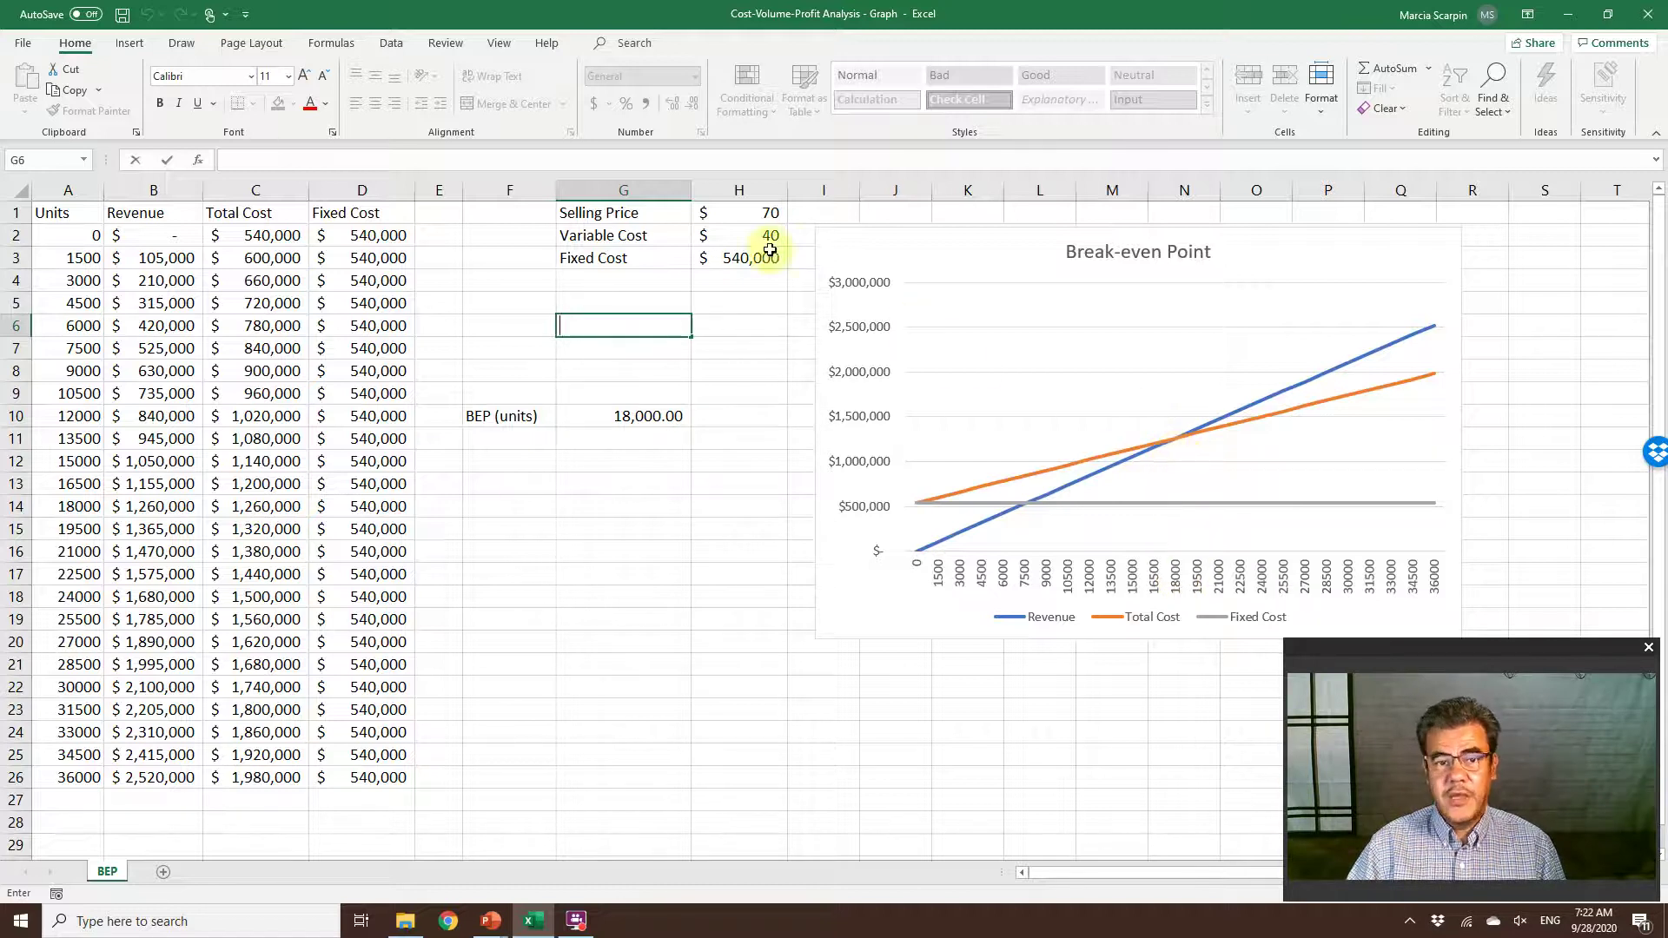
Set the selling price in H1 to 60, check the break-even point on the chart, and undo the change
{"action": "left_click", "coordinate": [756, 213]}
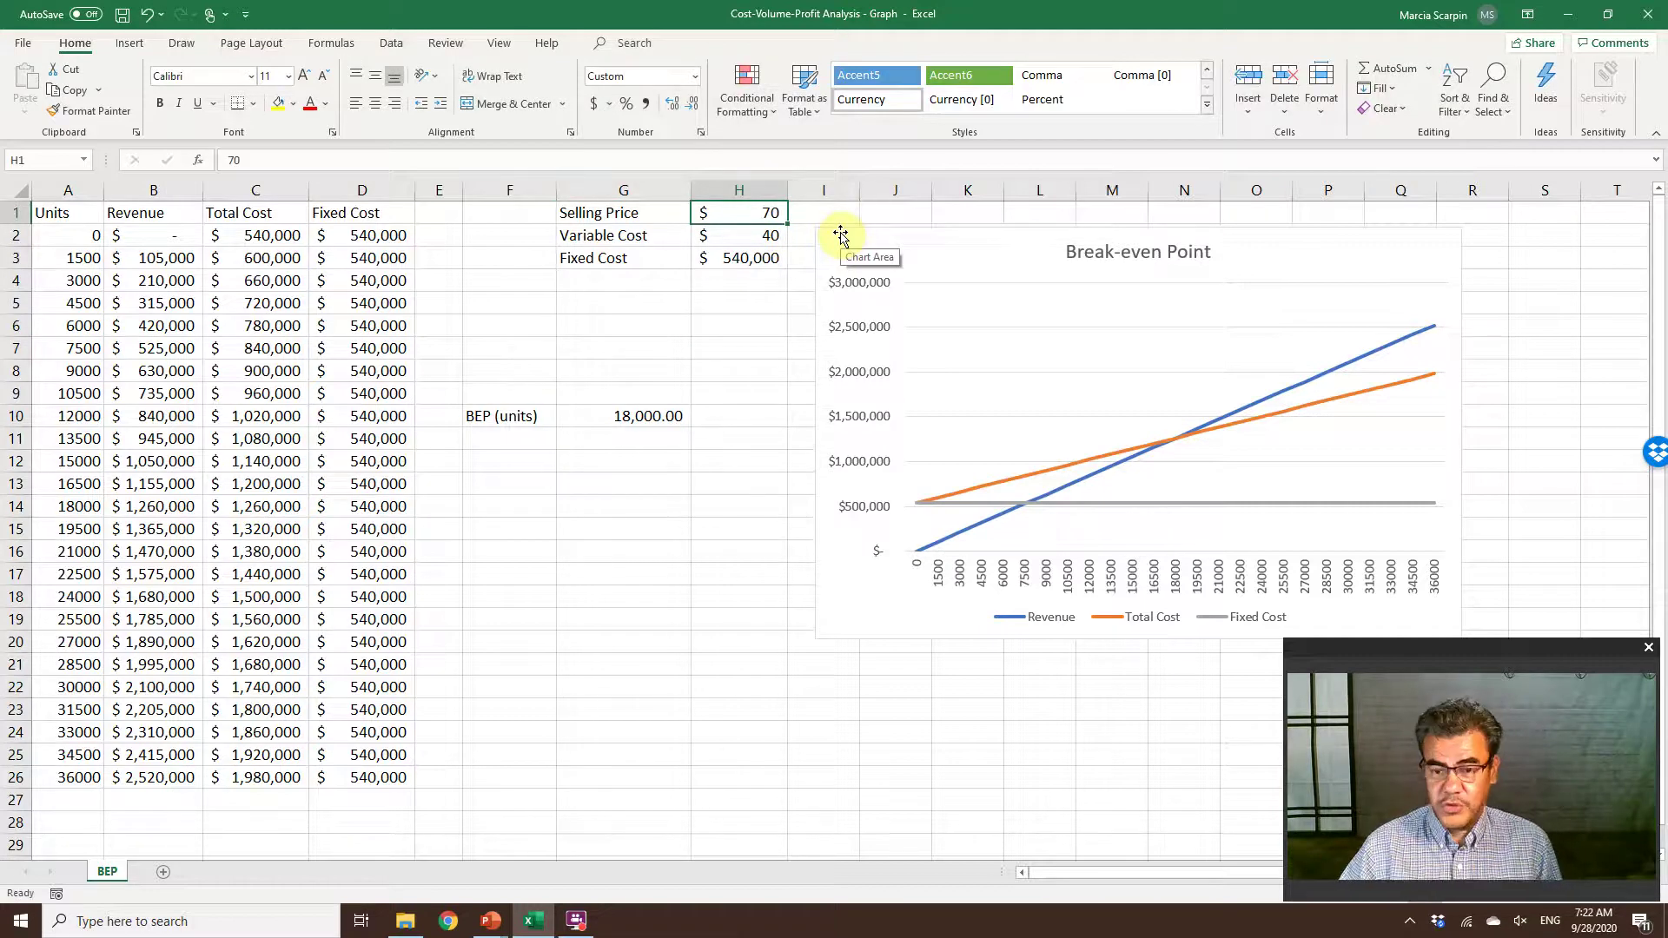
{"action": "type", "text": "60"}
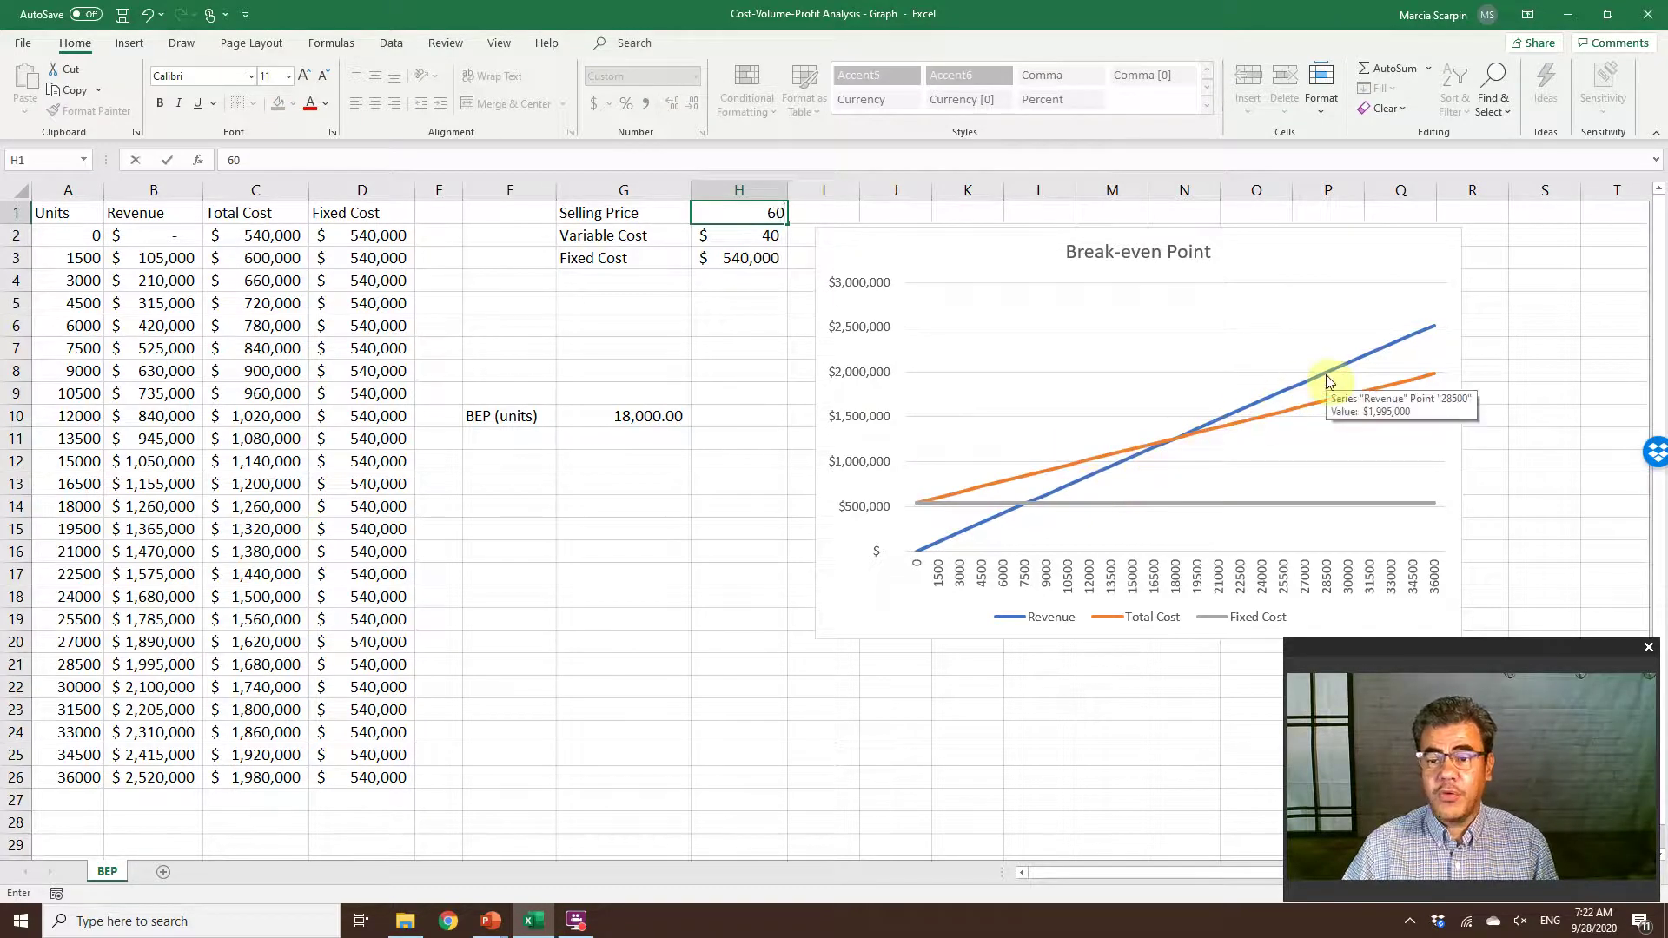
{"action": "key", "text": "Return"}
{"action": "mouse_move", "coordinate": [1326, 381]}
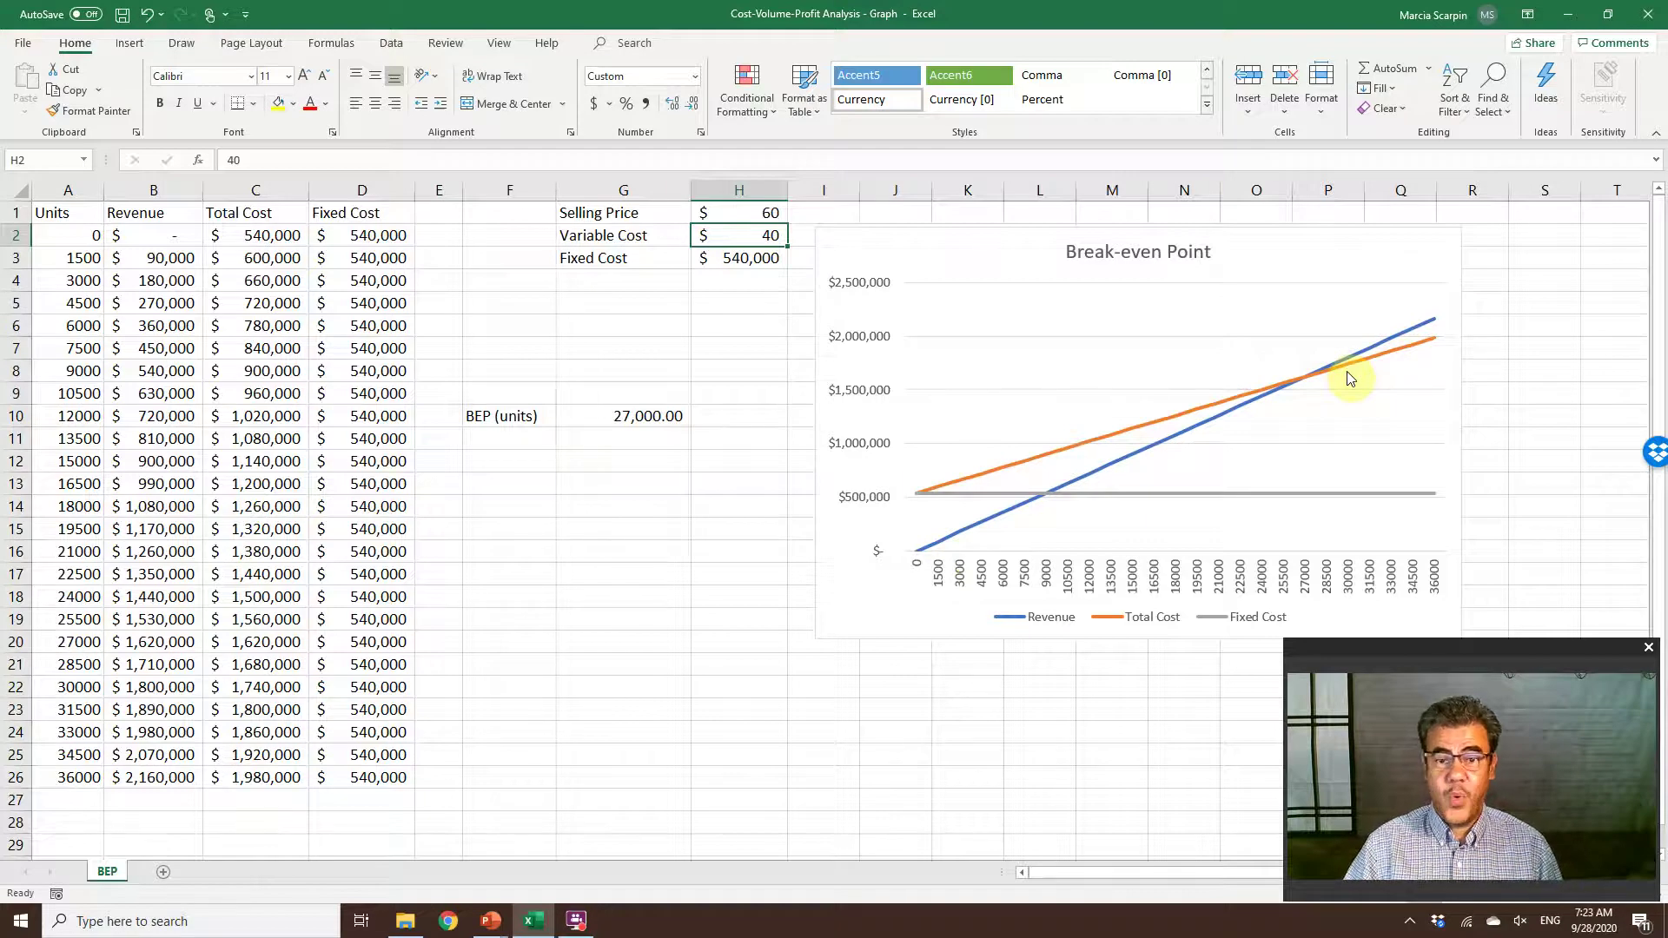
{"action": "key", "text": "ctrl+z"}
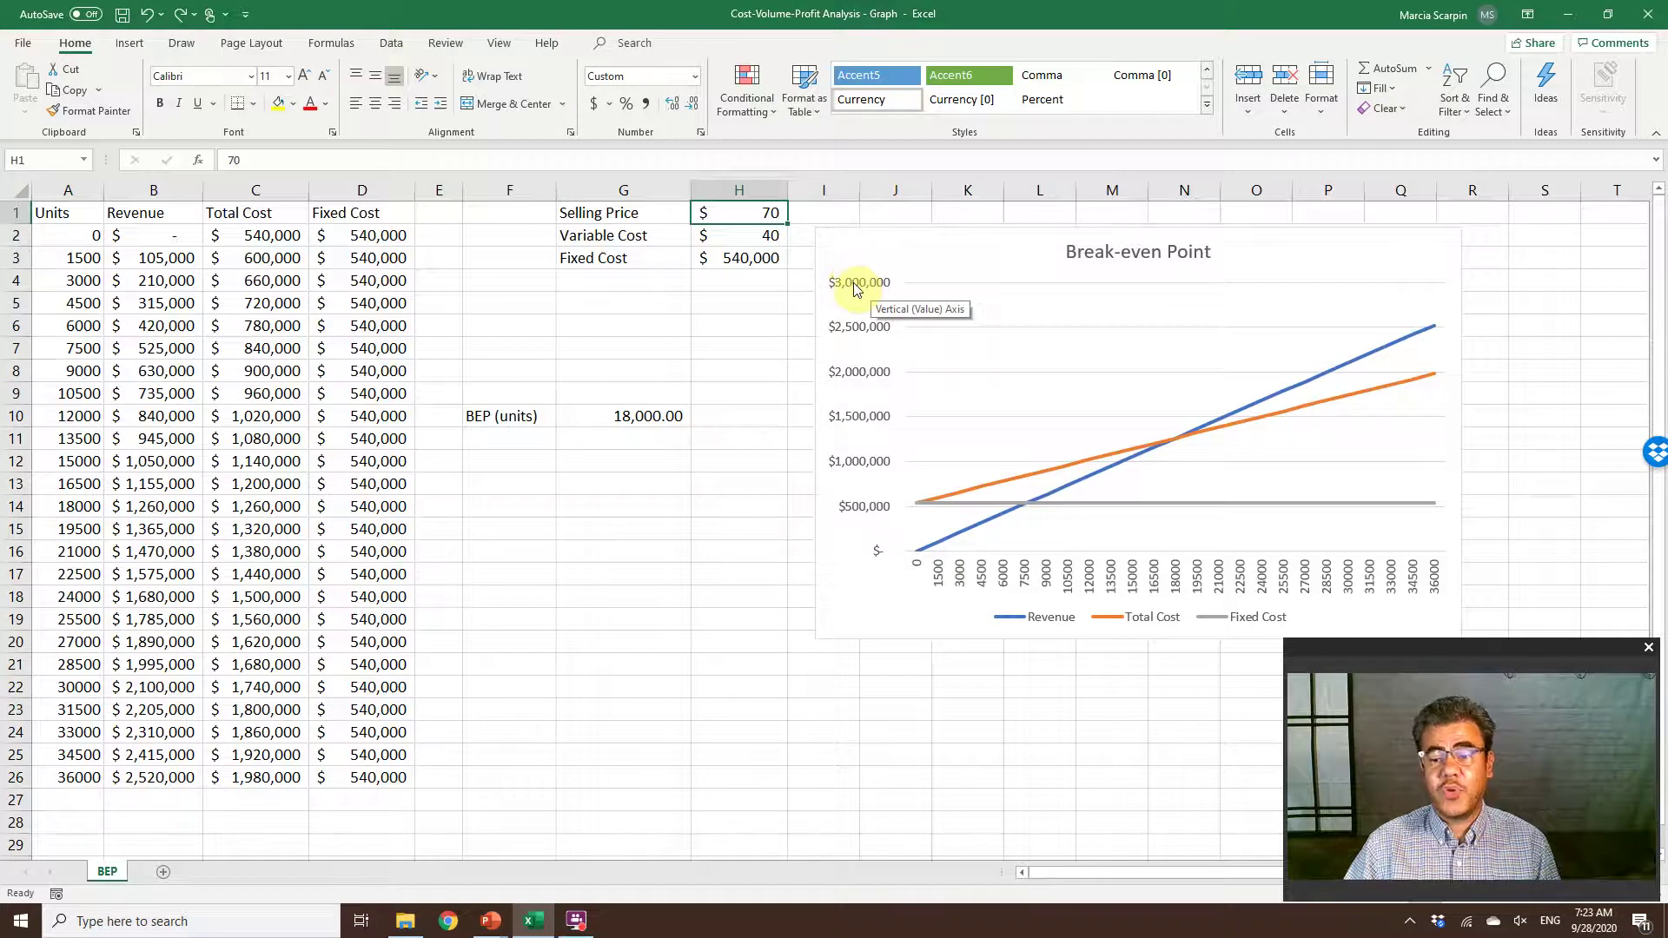
Set the selling price in H1 to 60 once more and return it to 70
{"action": "type", "text": "60"}
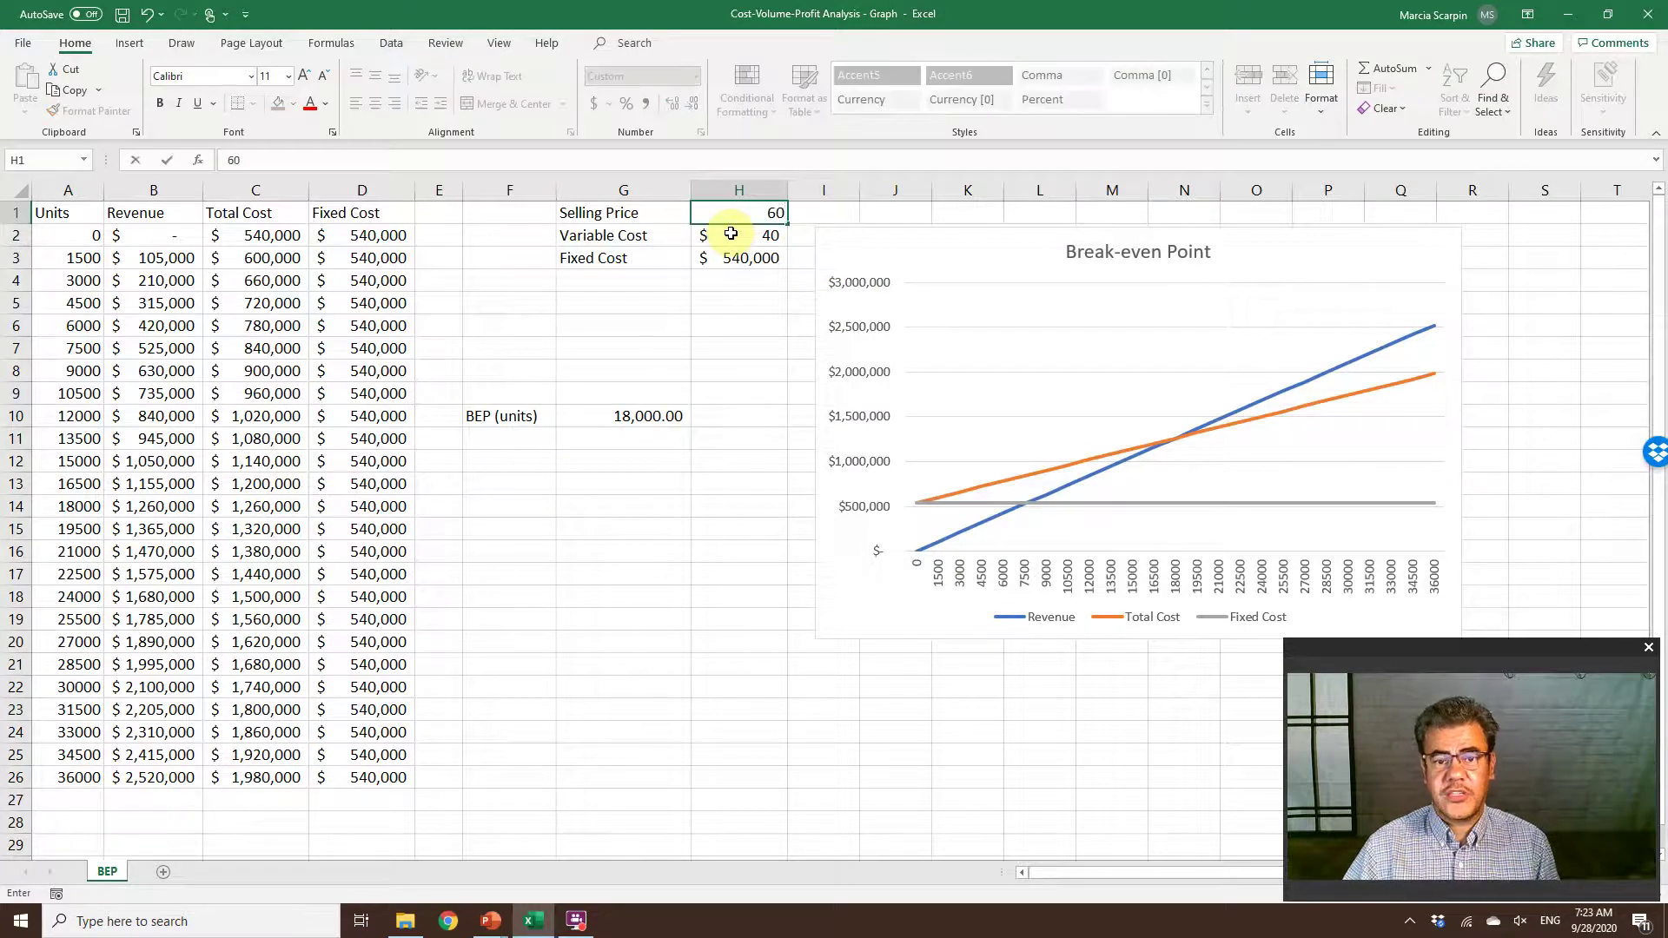
{"action": "key", "text": "Return"}
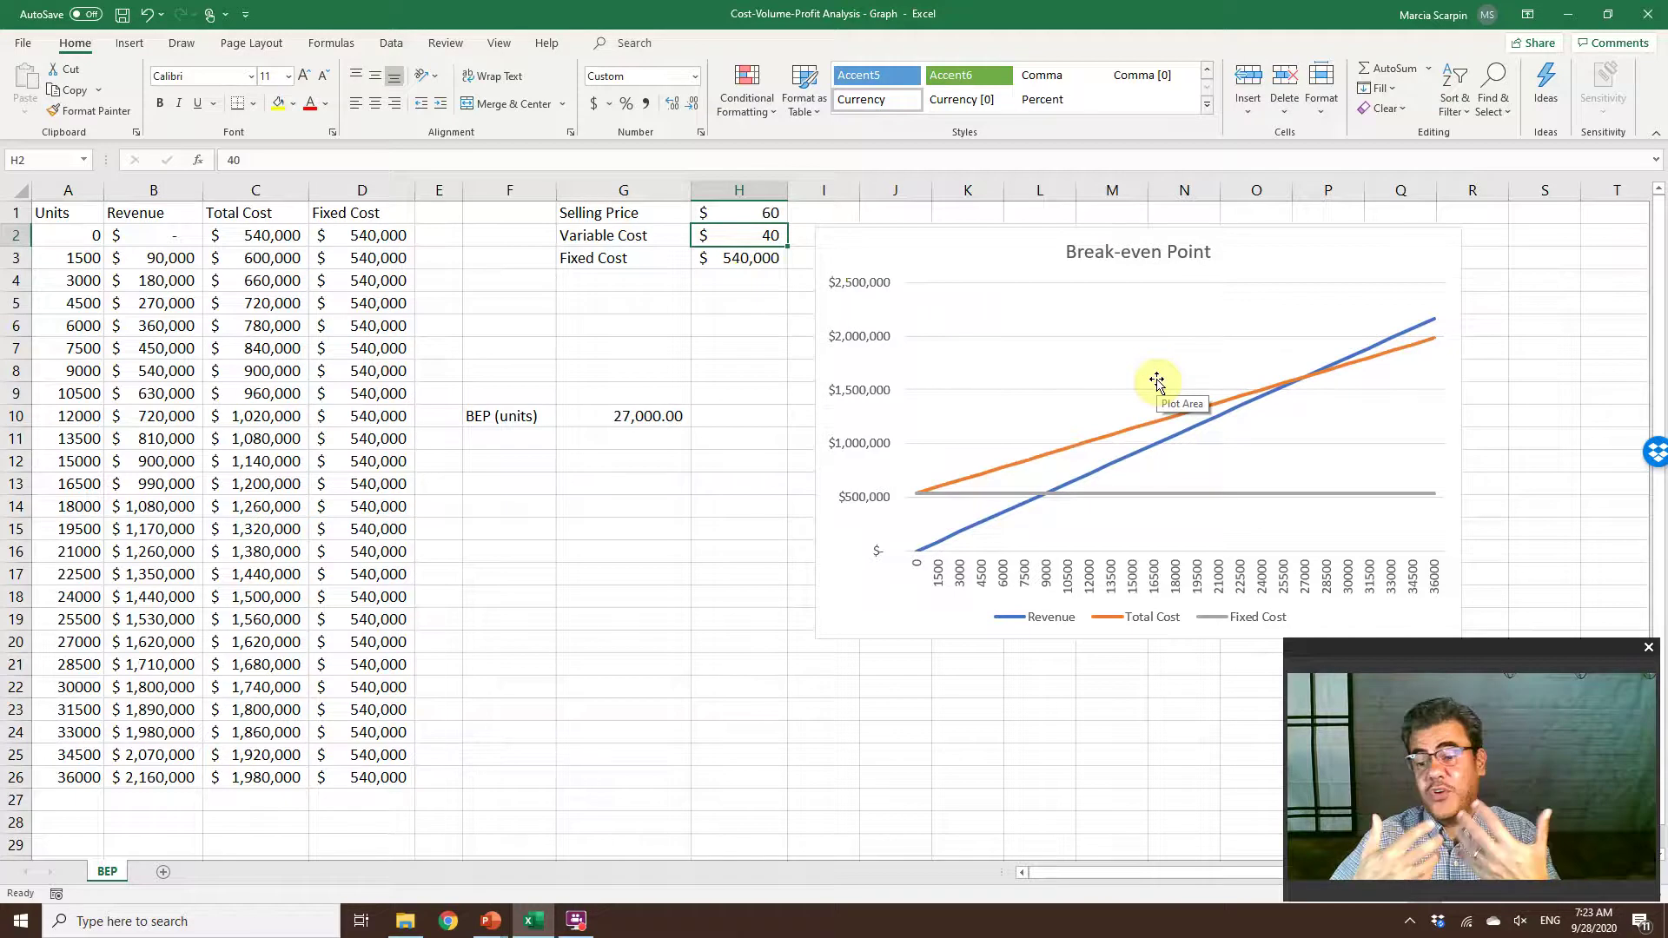
{"action": "key", "text": "Up"}
{"action": "type", "text": "70"}
{"action": "key", "text": "ctrl+Return"}
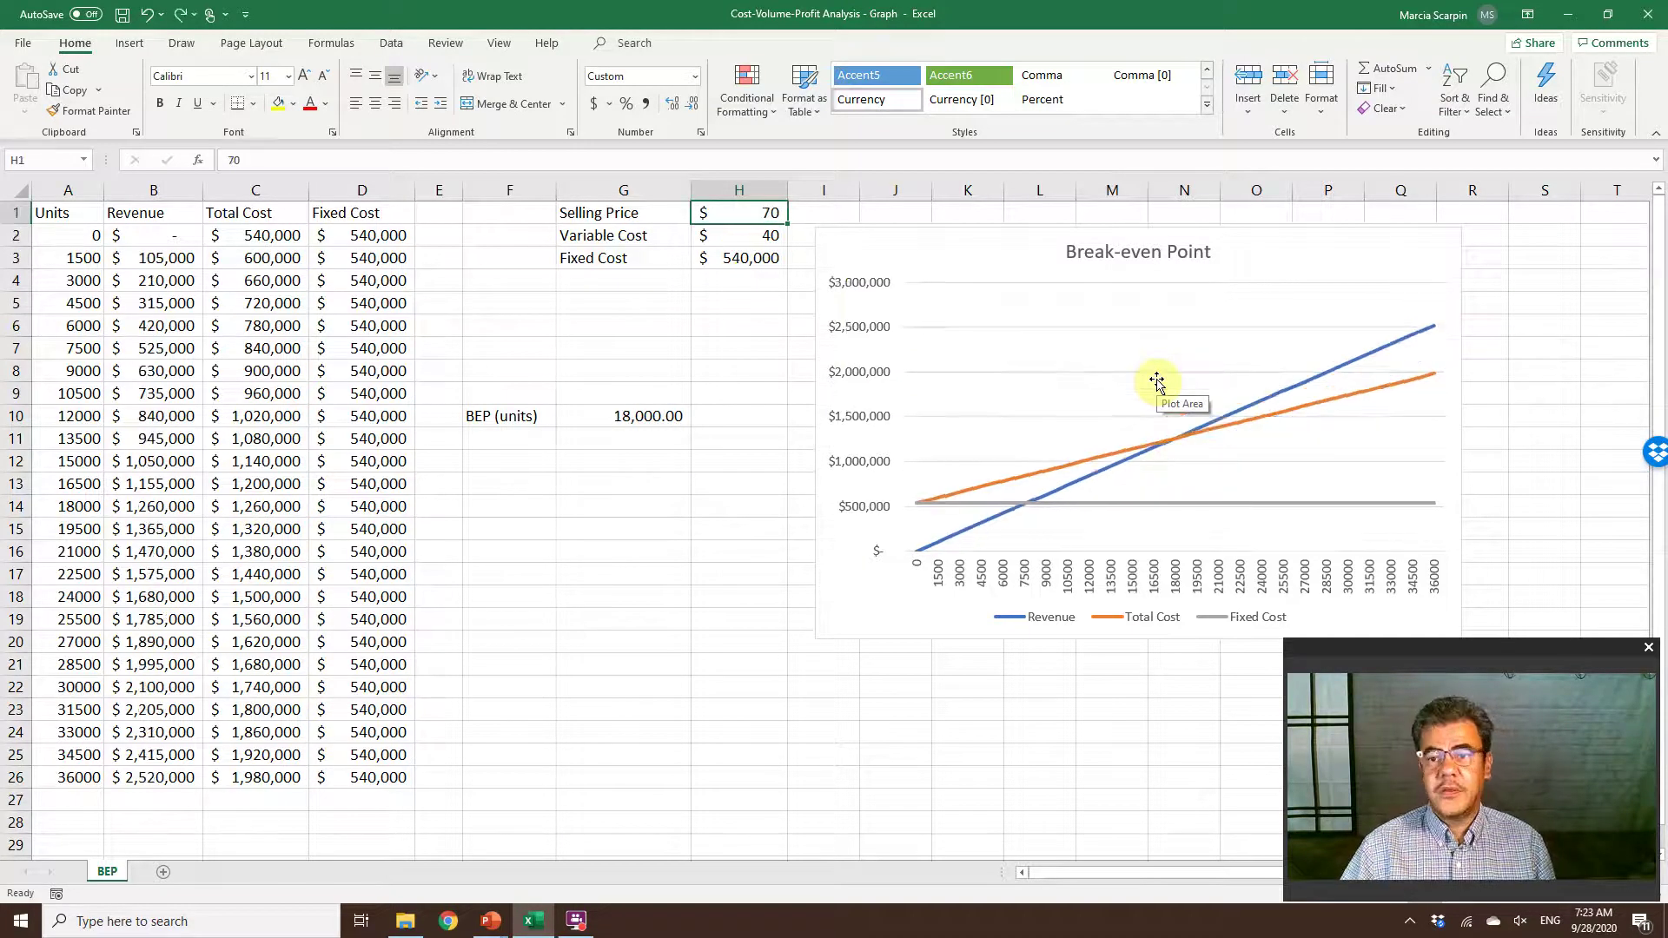
Fix the maximum bound of the chart's vertical axis at 3000000, and close the axis formatting options
{"action": "left_click", "coordinate": [875, 334]}
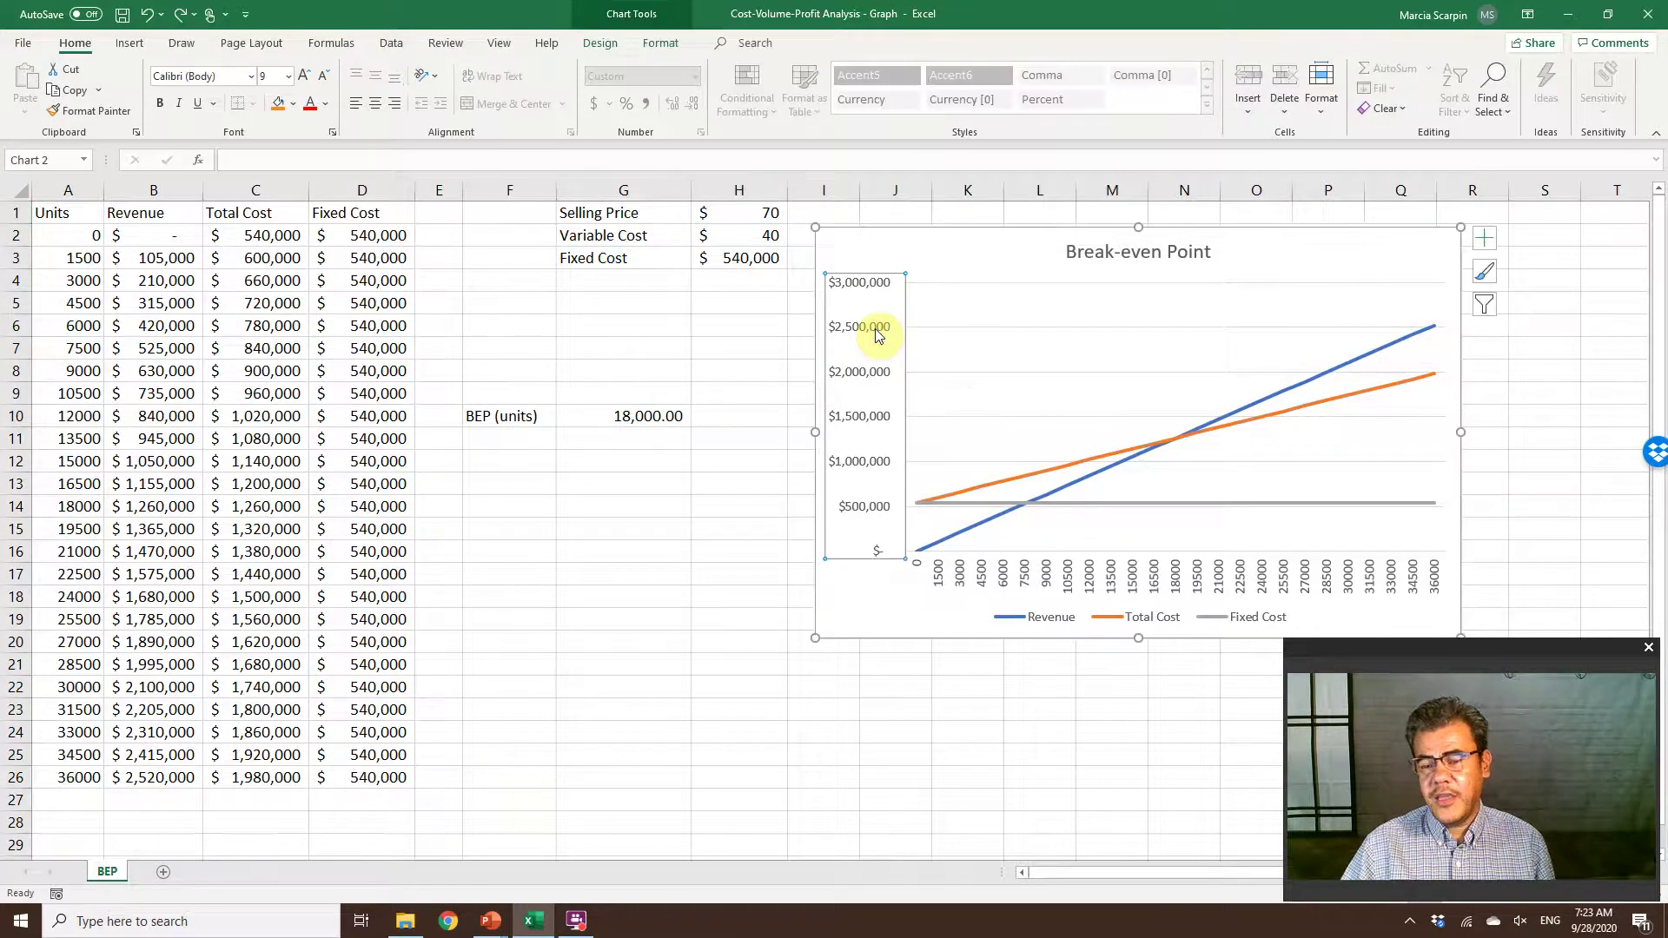
{"action": "left_click", "coordinate": [875, 334]}
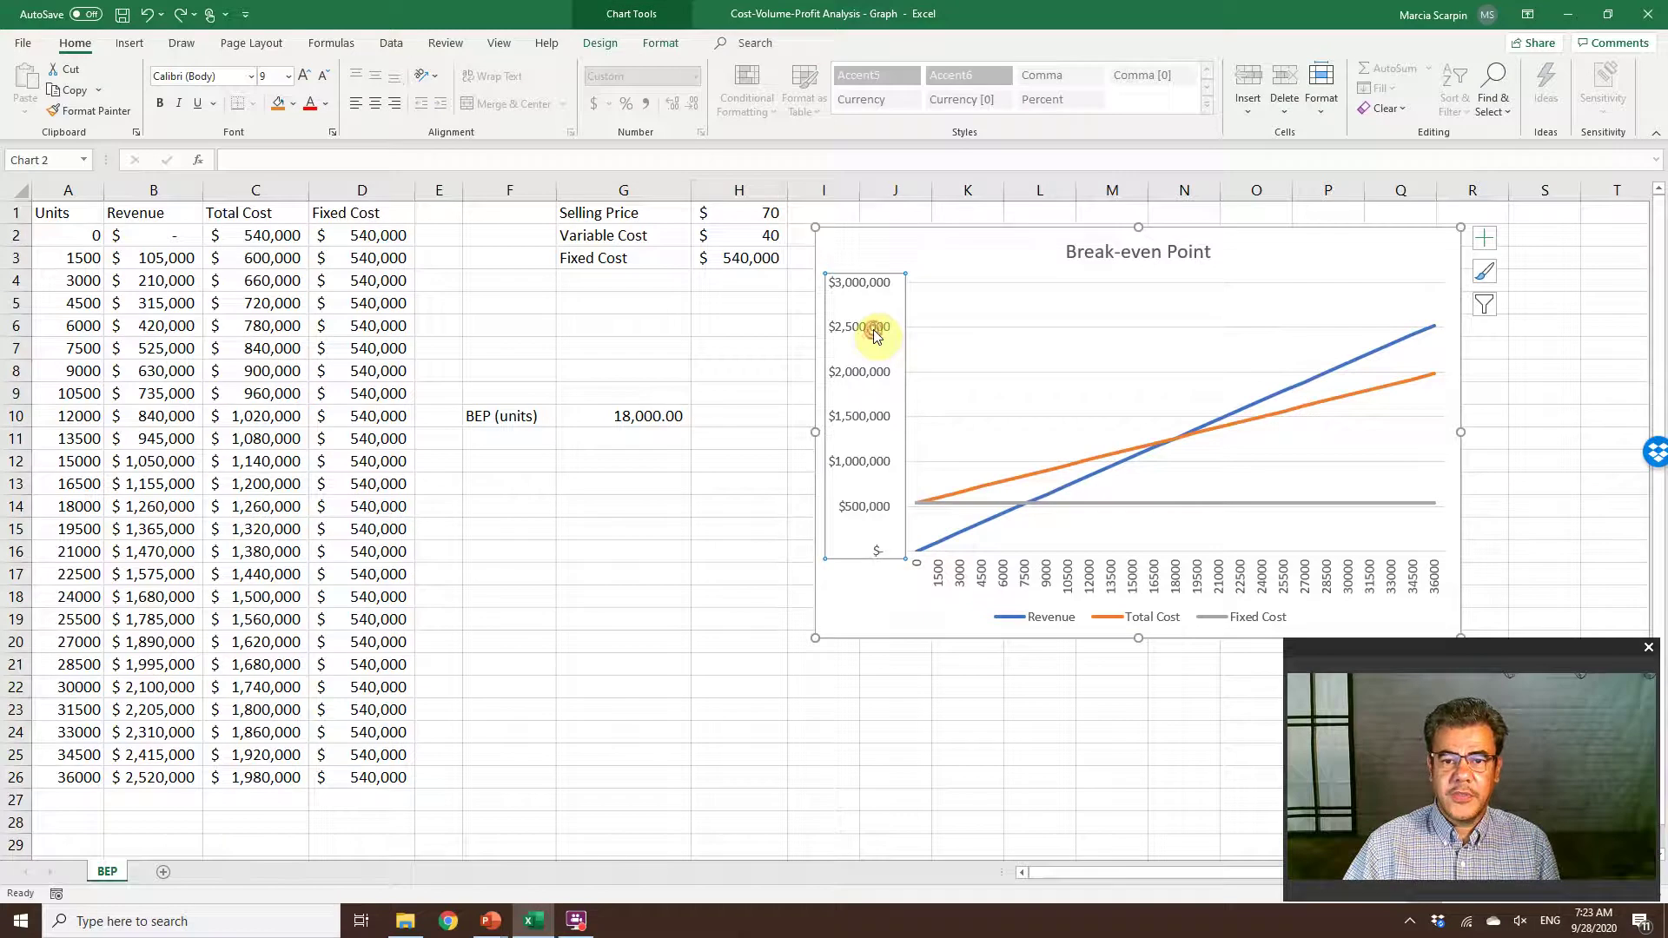
{"action": "left_click", "coordinate": [875, 331]}
{"action": "double_click", "coordinate": [878, 356]}
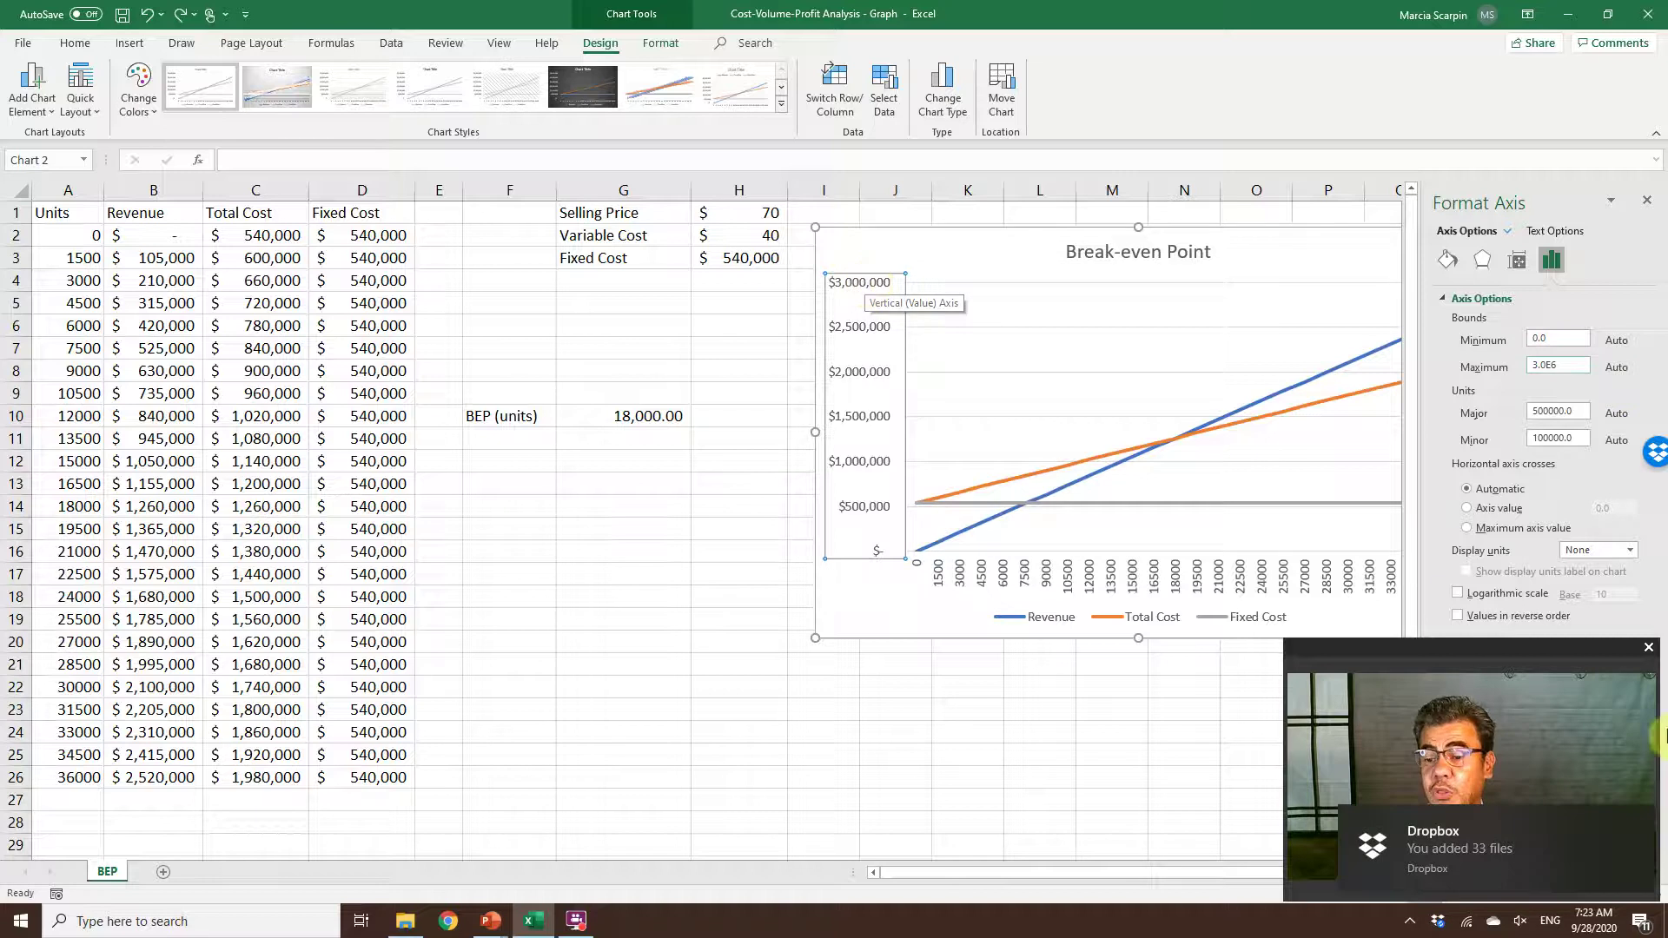
{"action": "left_click", "coordinate": [1638, 826]}
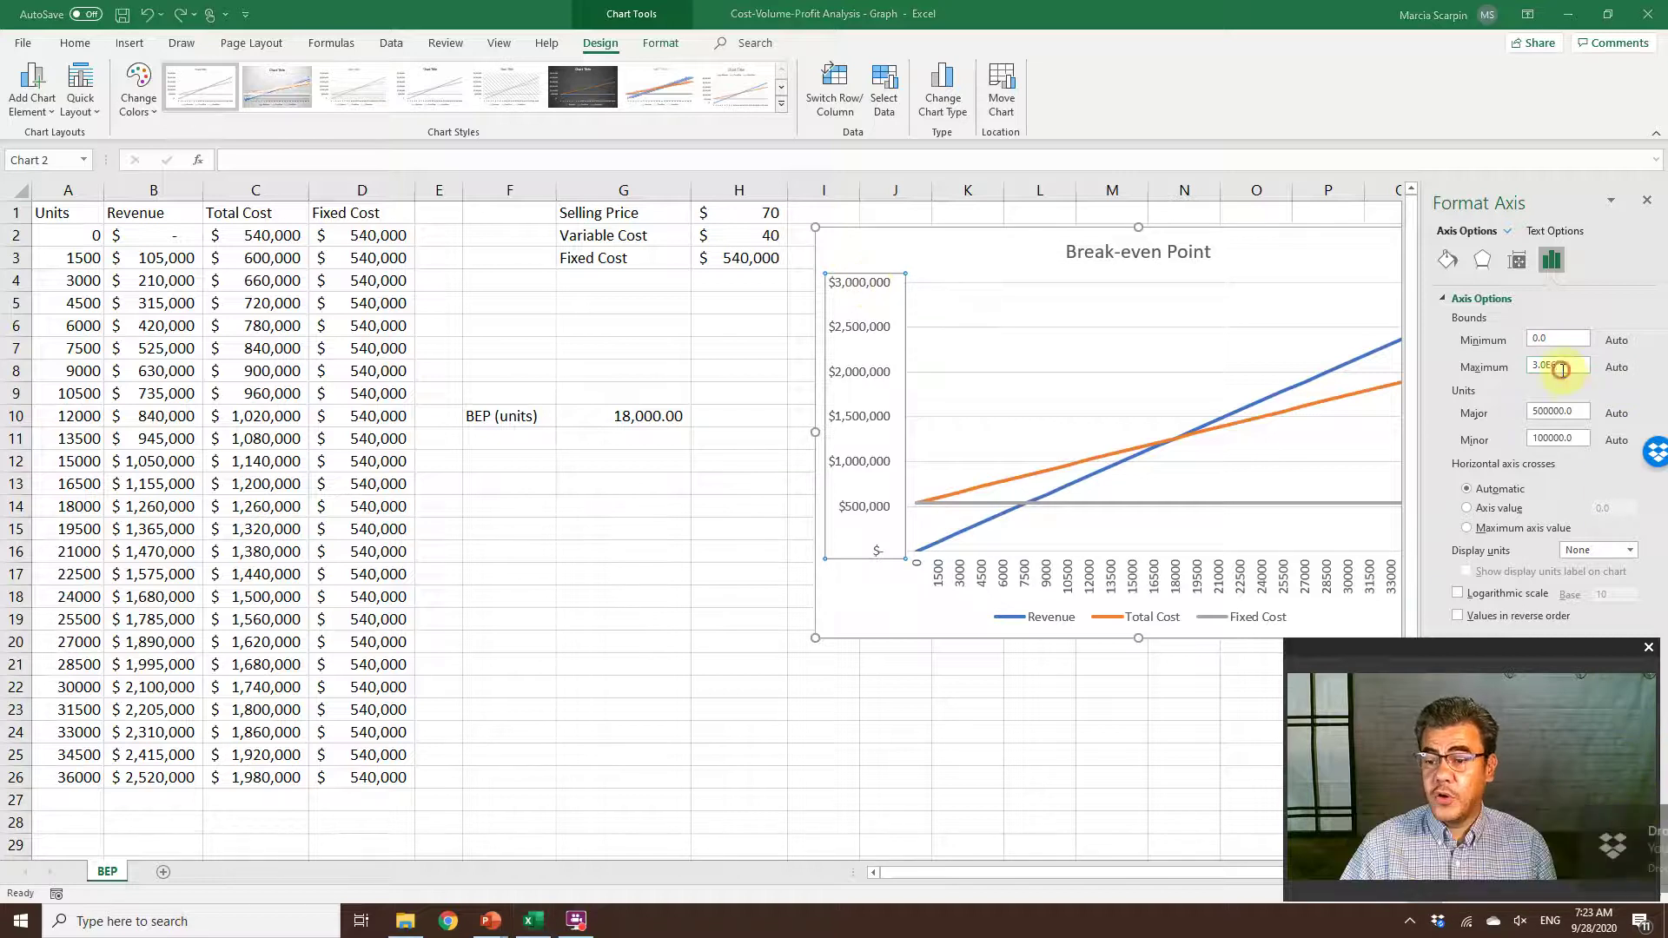
{"action": "double_click", "coordinate": [1572, 362]}
{"action": "type", "text": "3"}
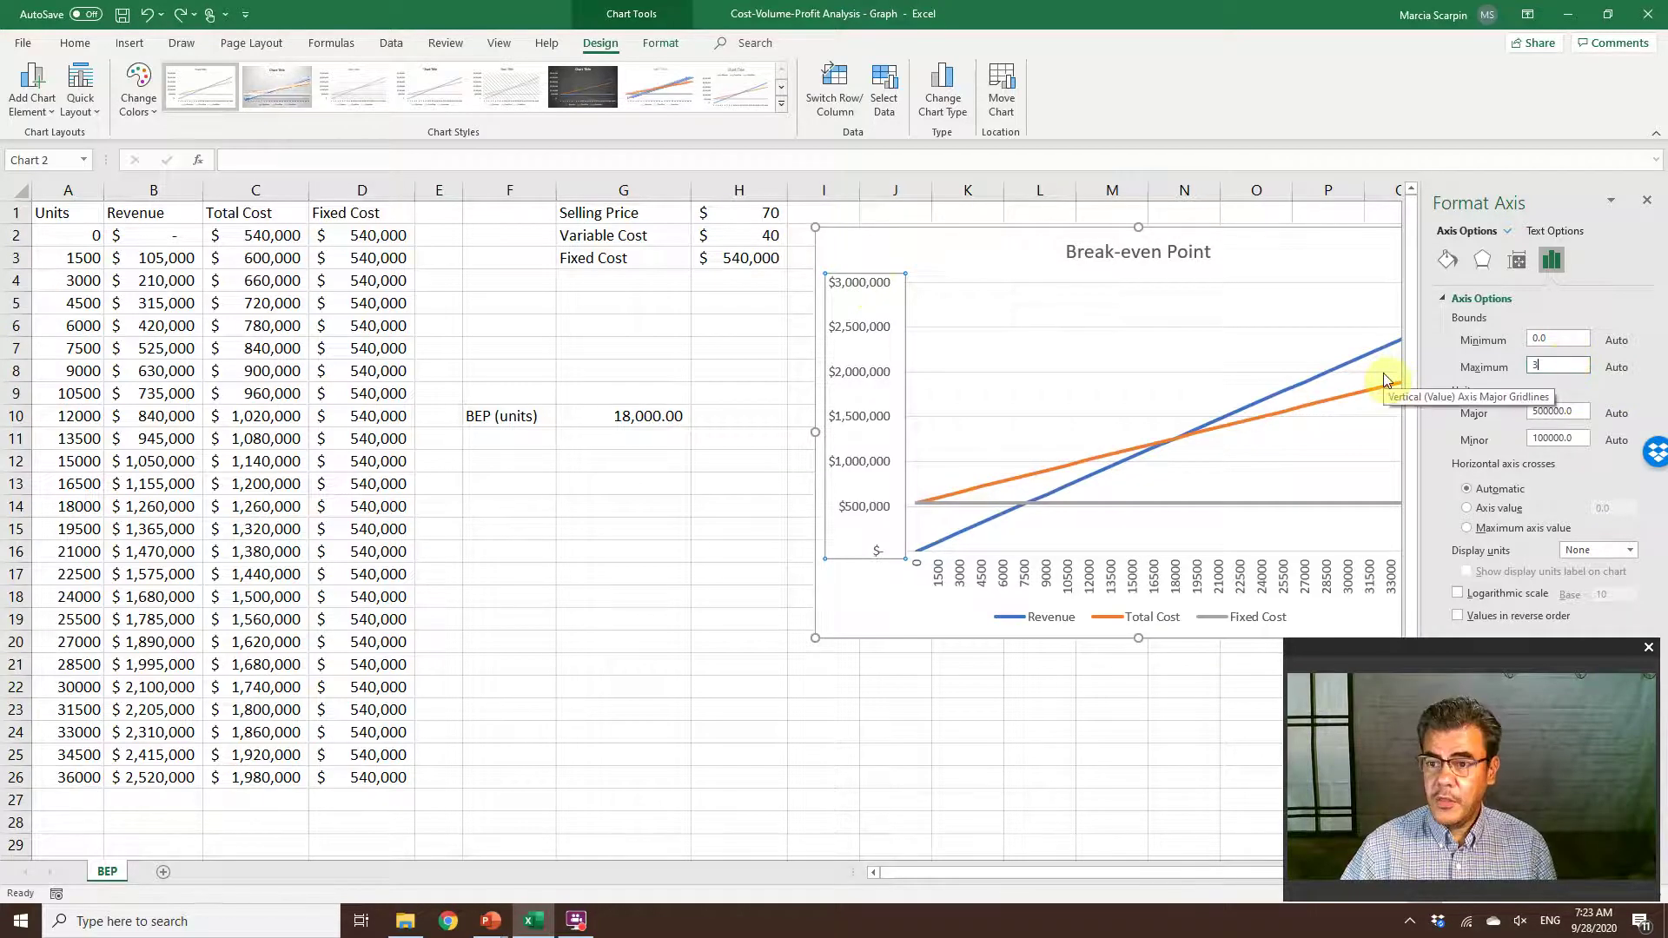
{"action": "type", "text": "000000"}
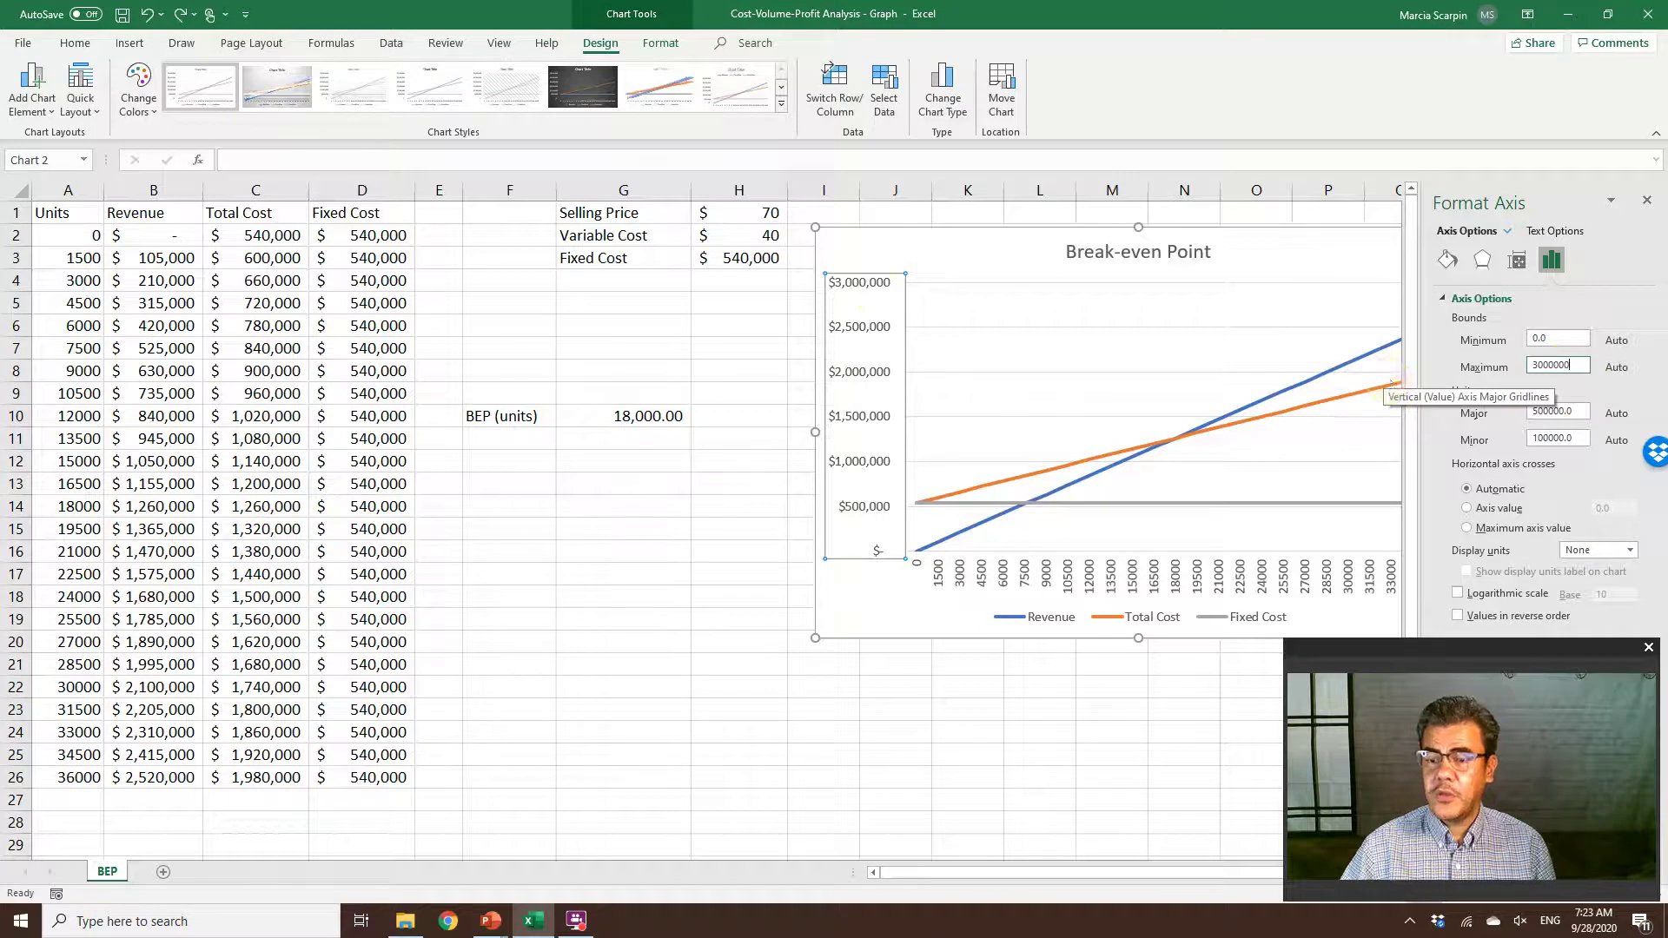
{"action": "key", "text": "Return"}
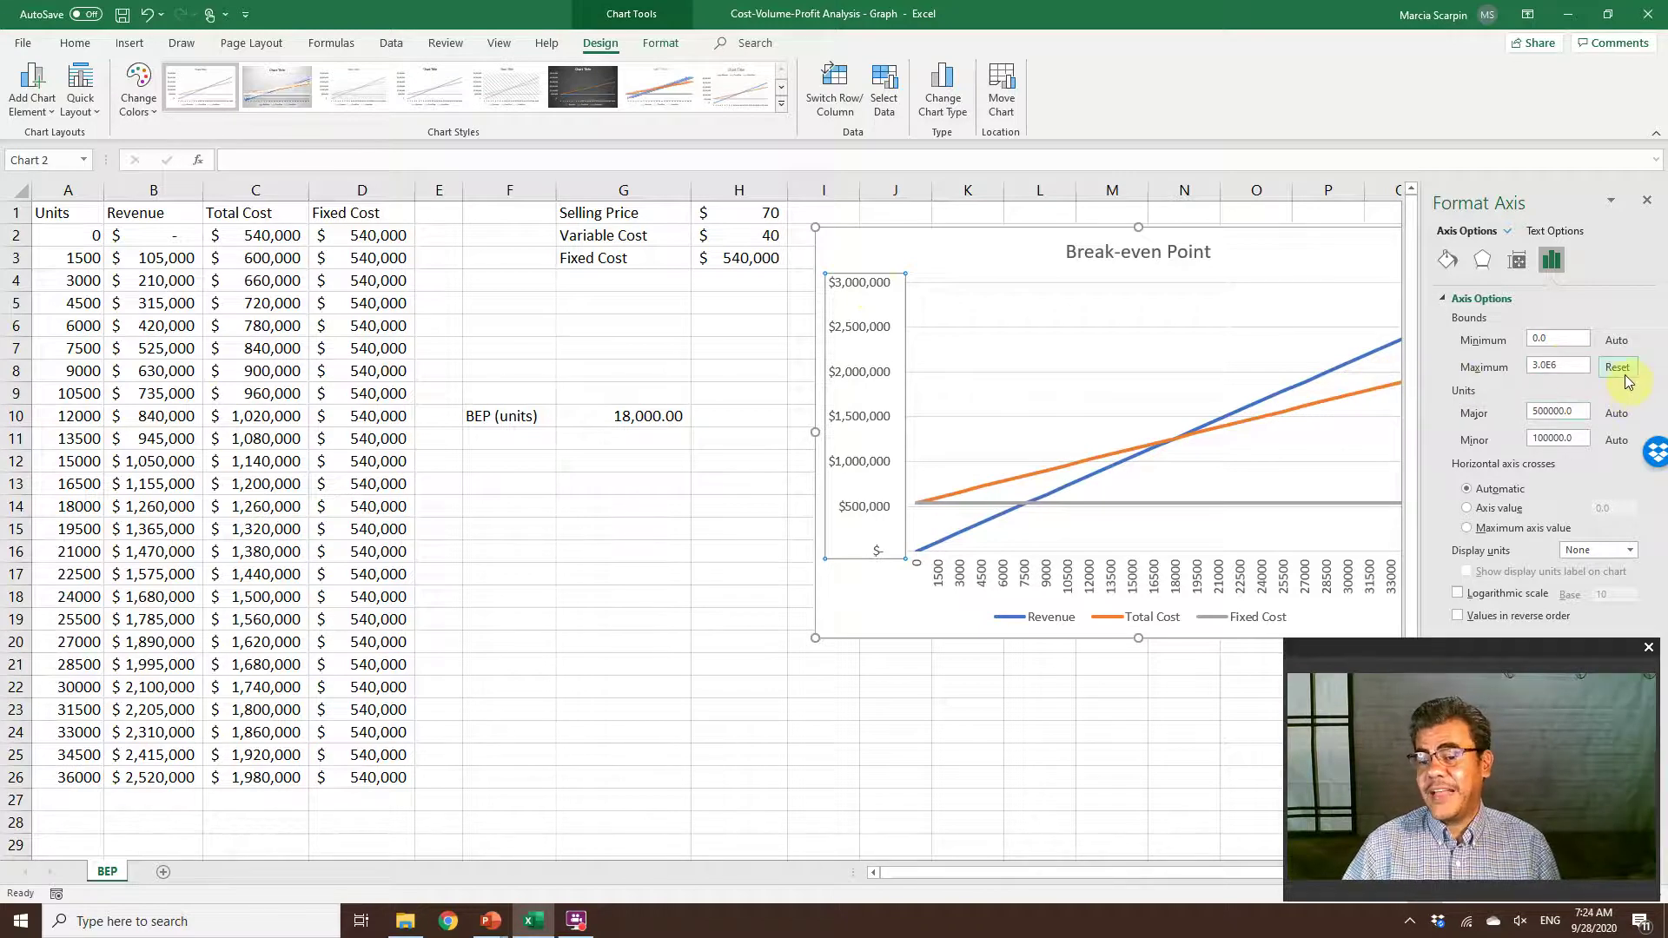
{"action": "left_click", "coordinate": [1568, 364]}
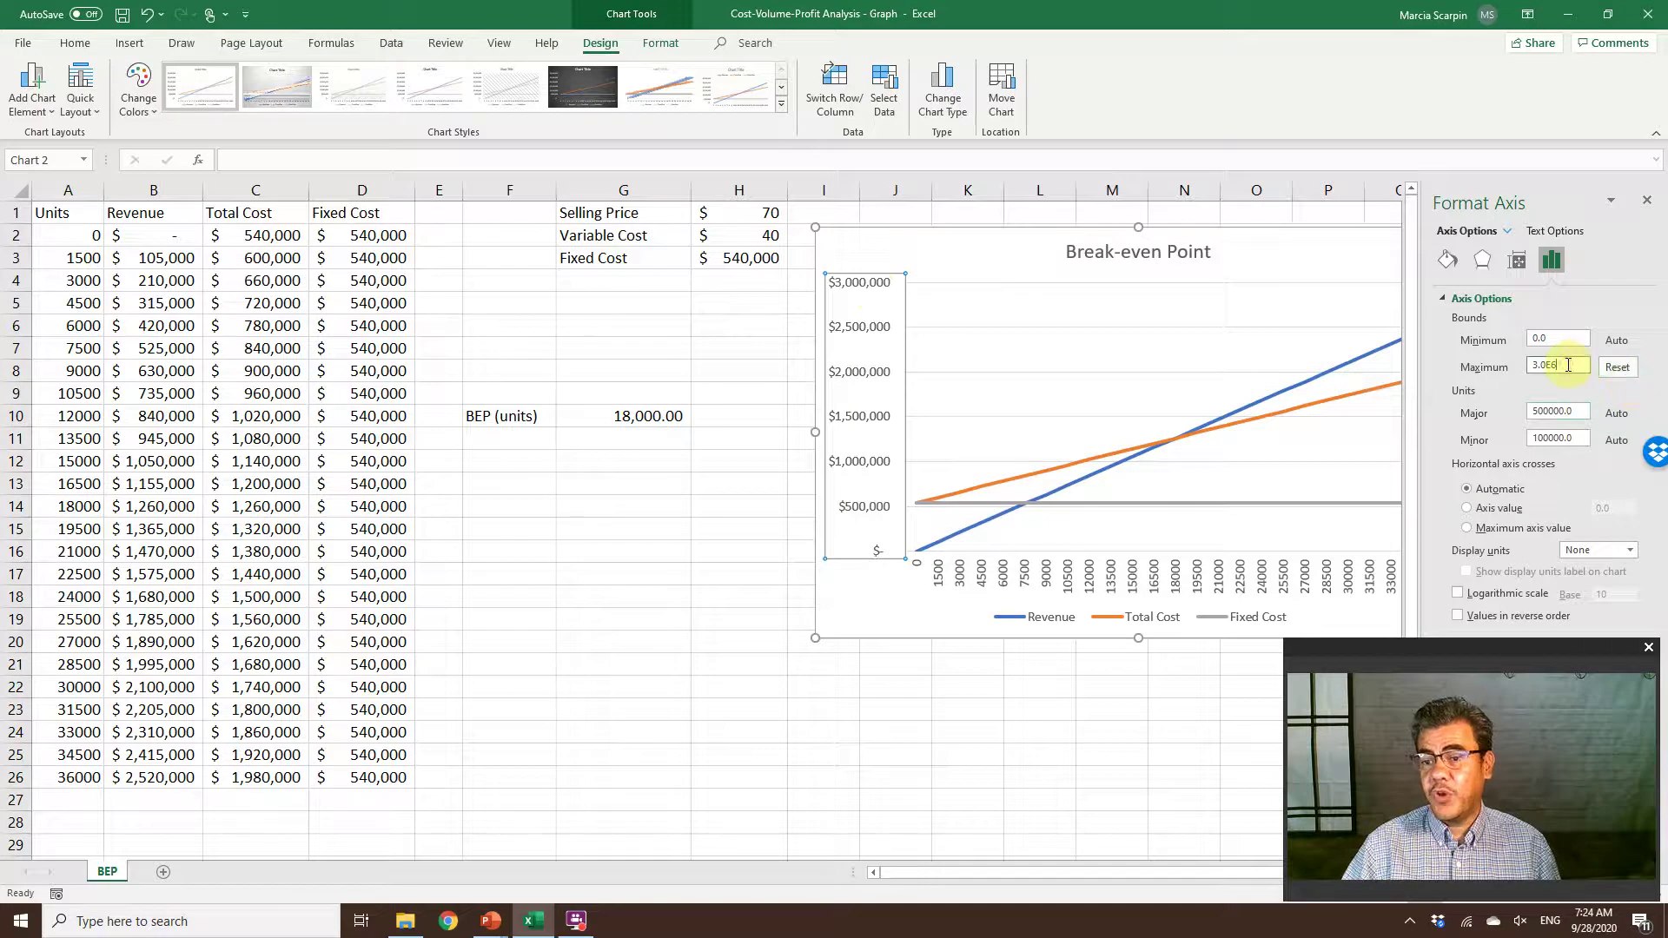
{"action": "left_click", "coordinate": [1573, 413]}
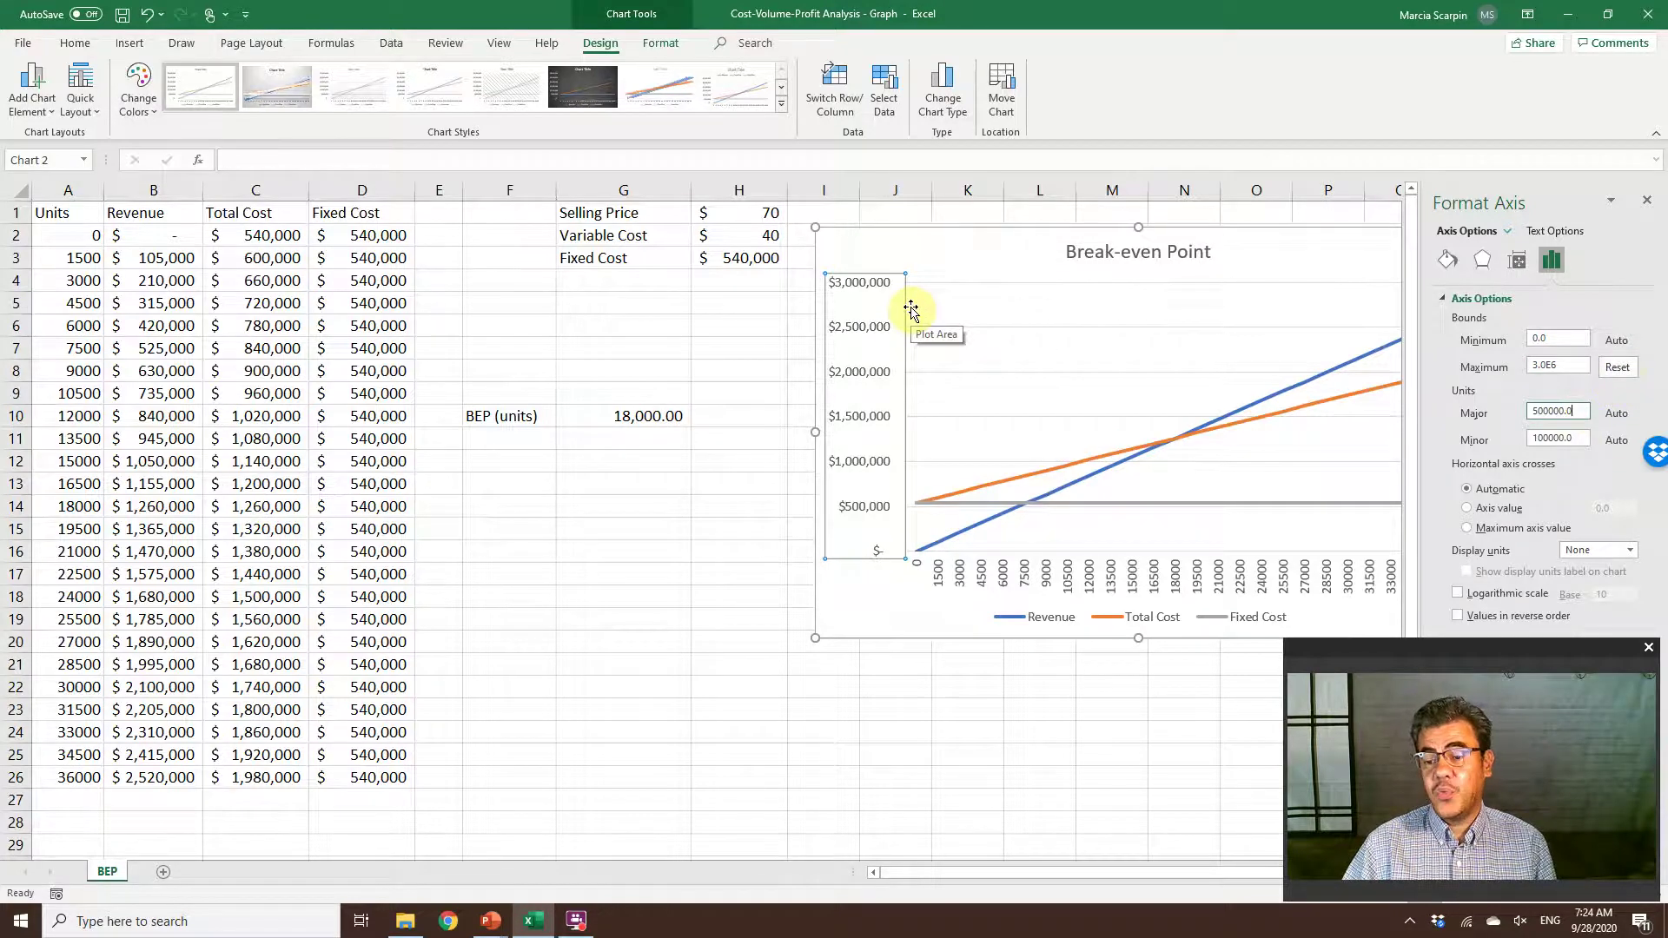
{"action": "left_click", "coordinate": [1647, 201]}
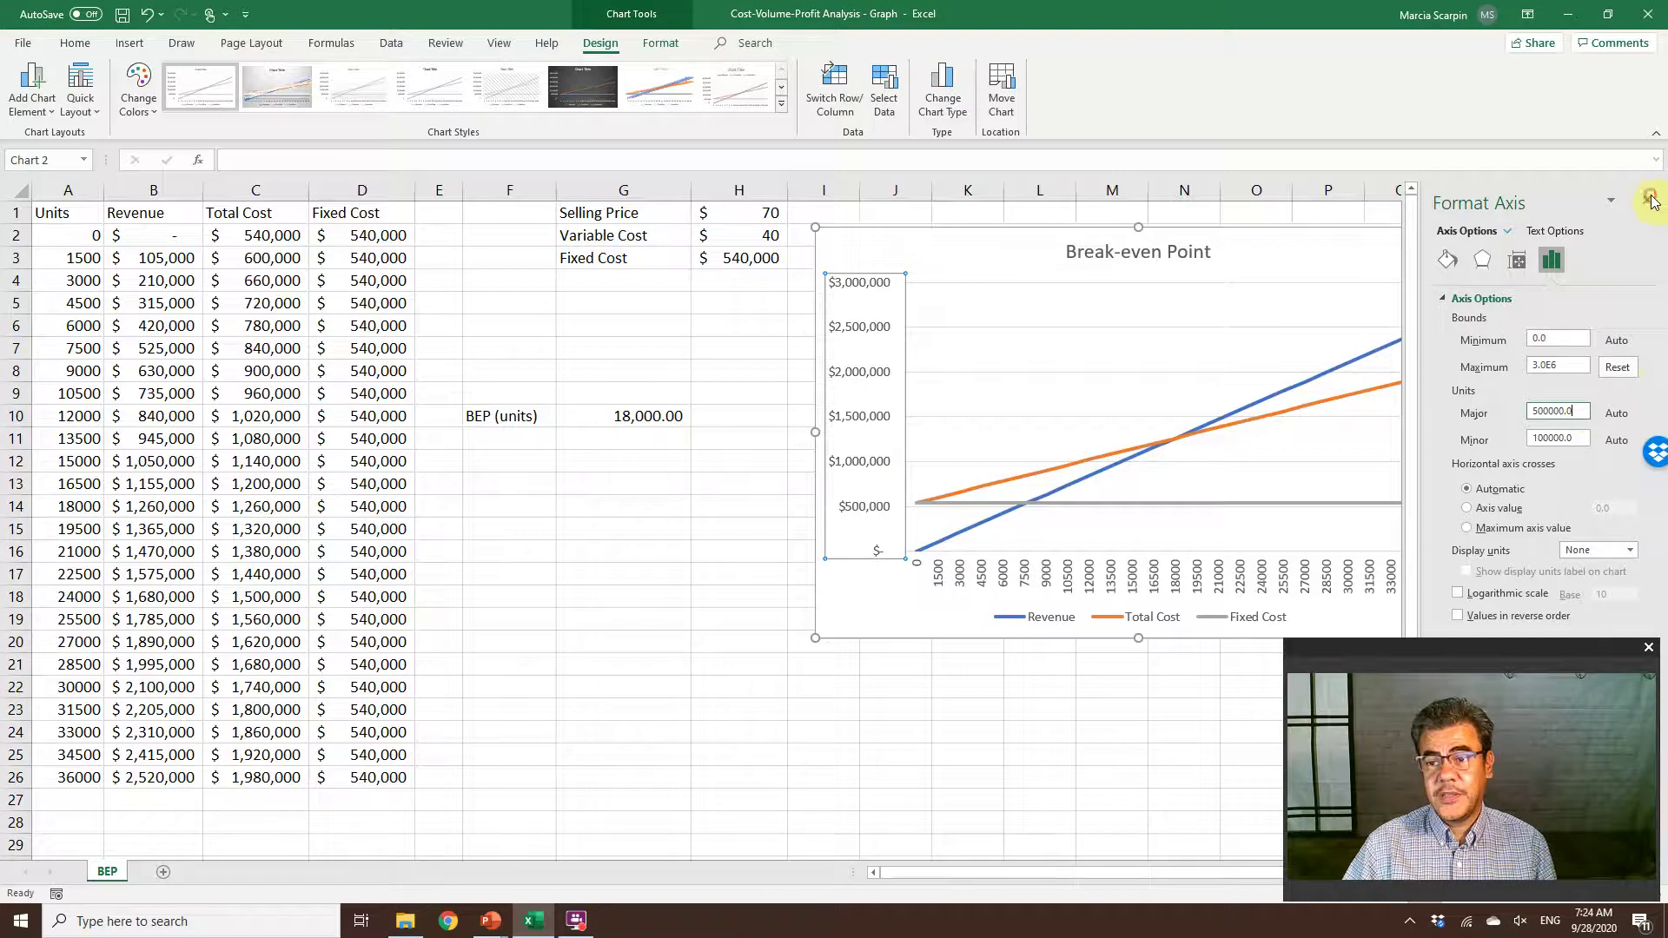
{"action": "left_click", "coordinate": [729, 554]}
Set the selling price in H1 to 60 and check the break-even point against the fixed vertical axis
{"action": "left_click", "coordinate": [760, 216]}
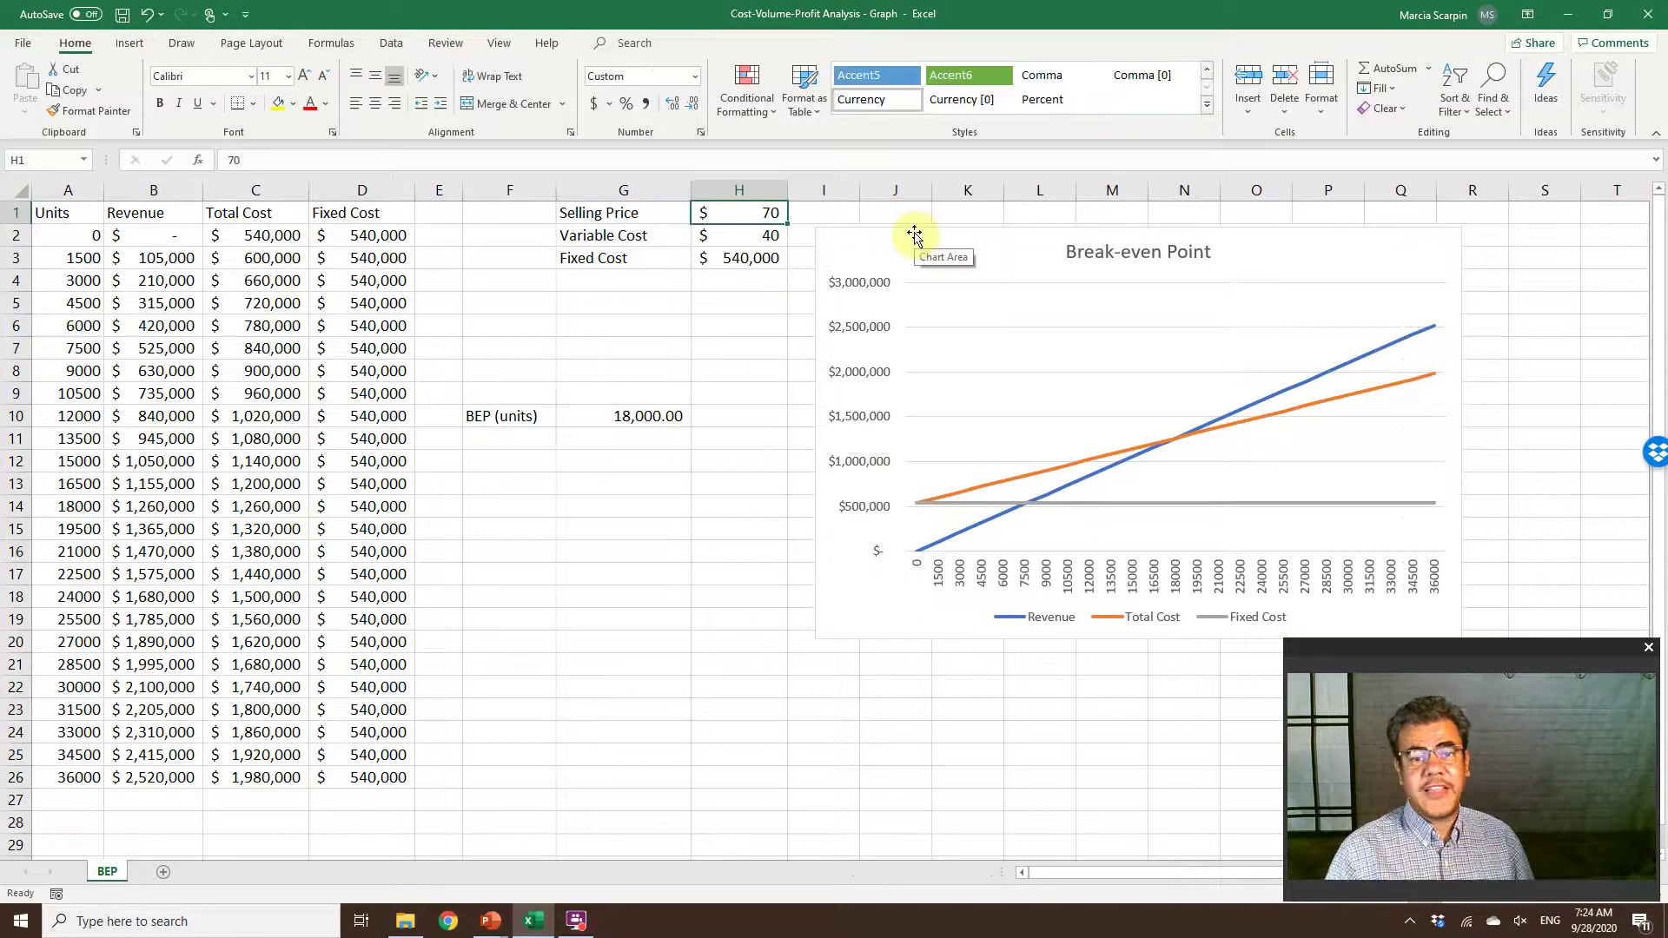
{"action": "type", "text": "6"}
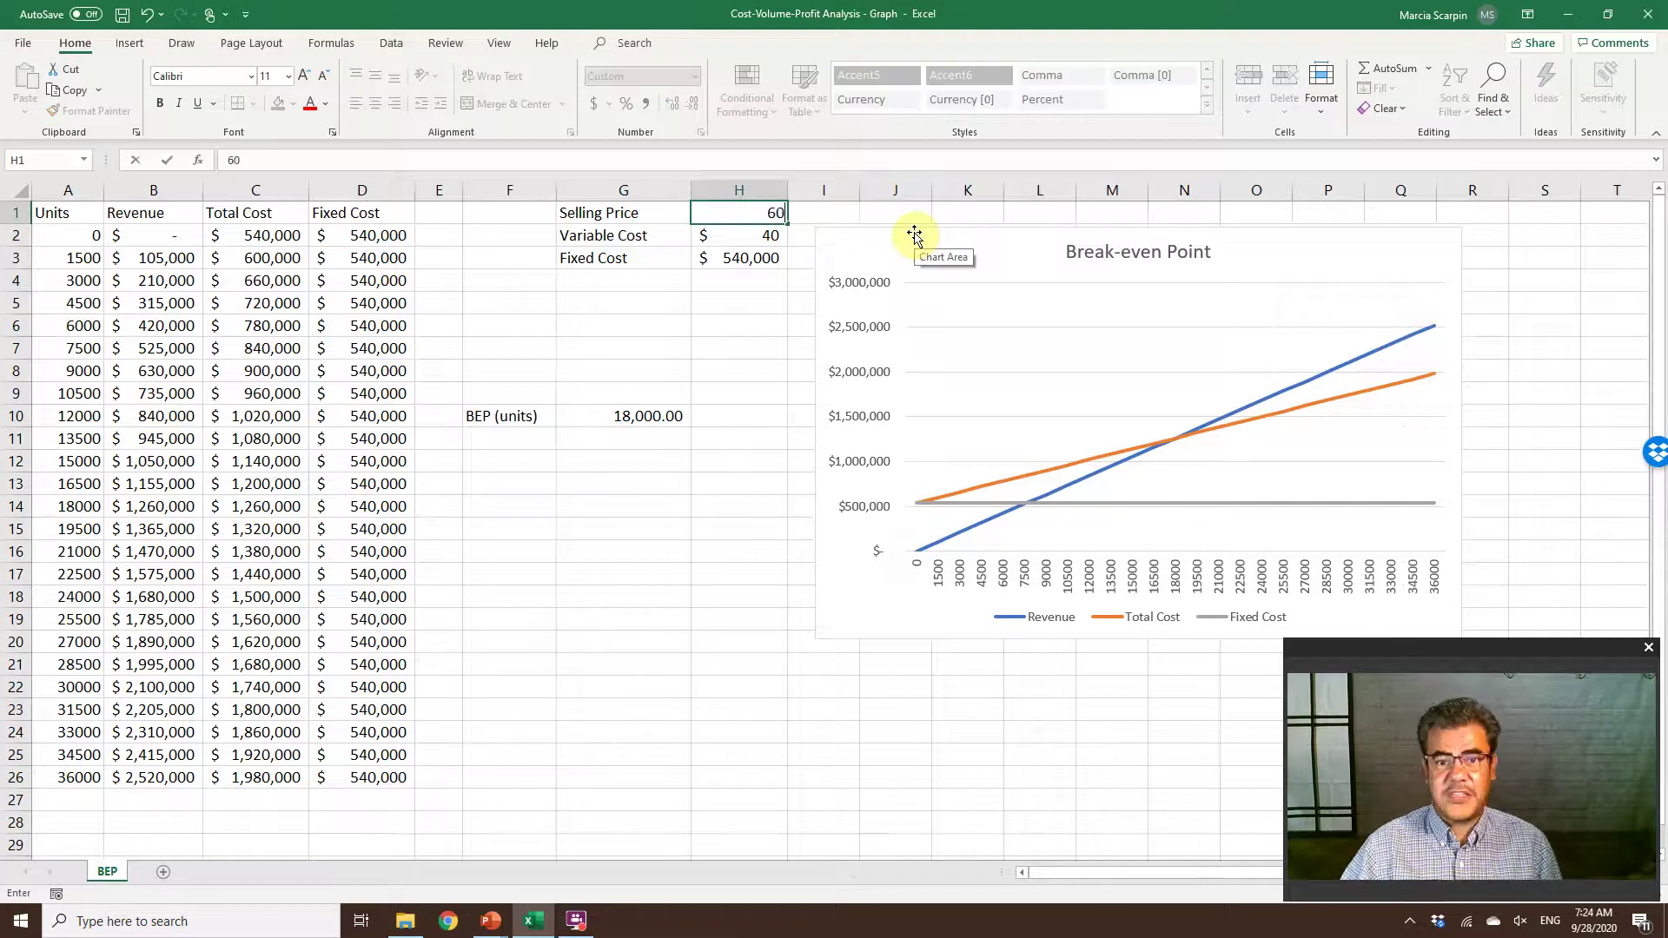
{"action": "mouse_move", "coordinate": [1226, 414]}
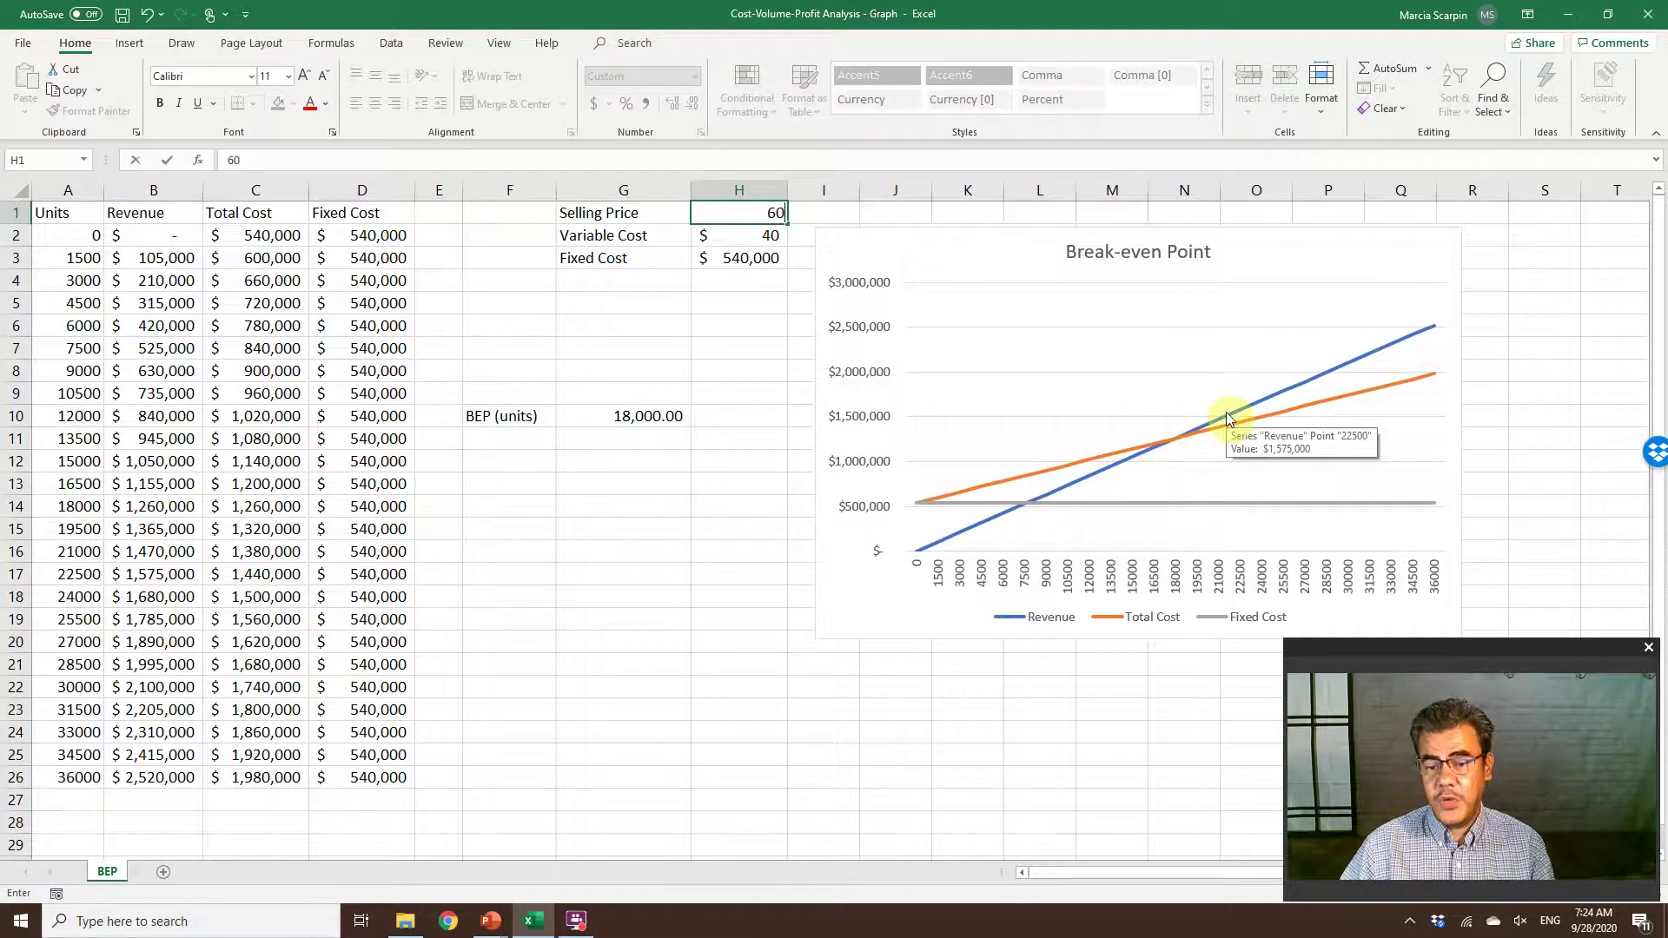
{"action": "key", "text": "Return"}
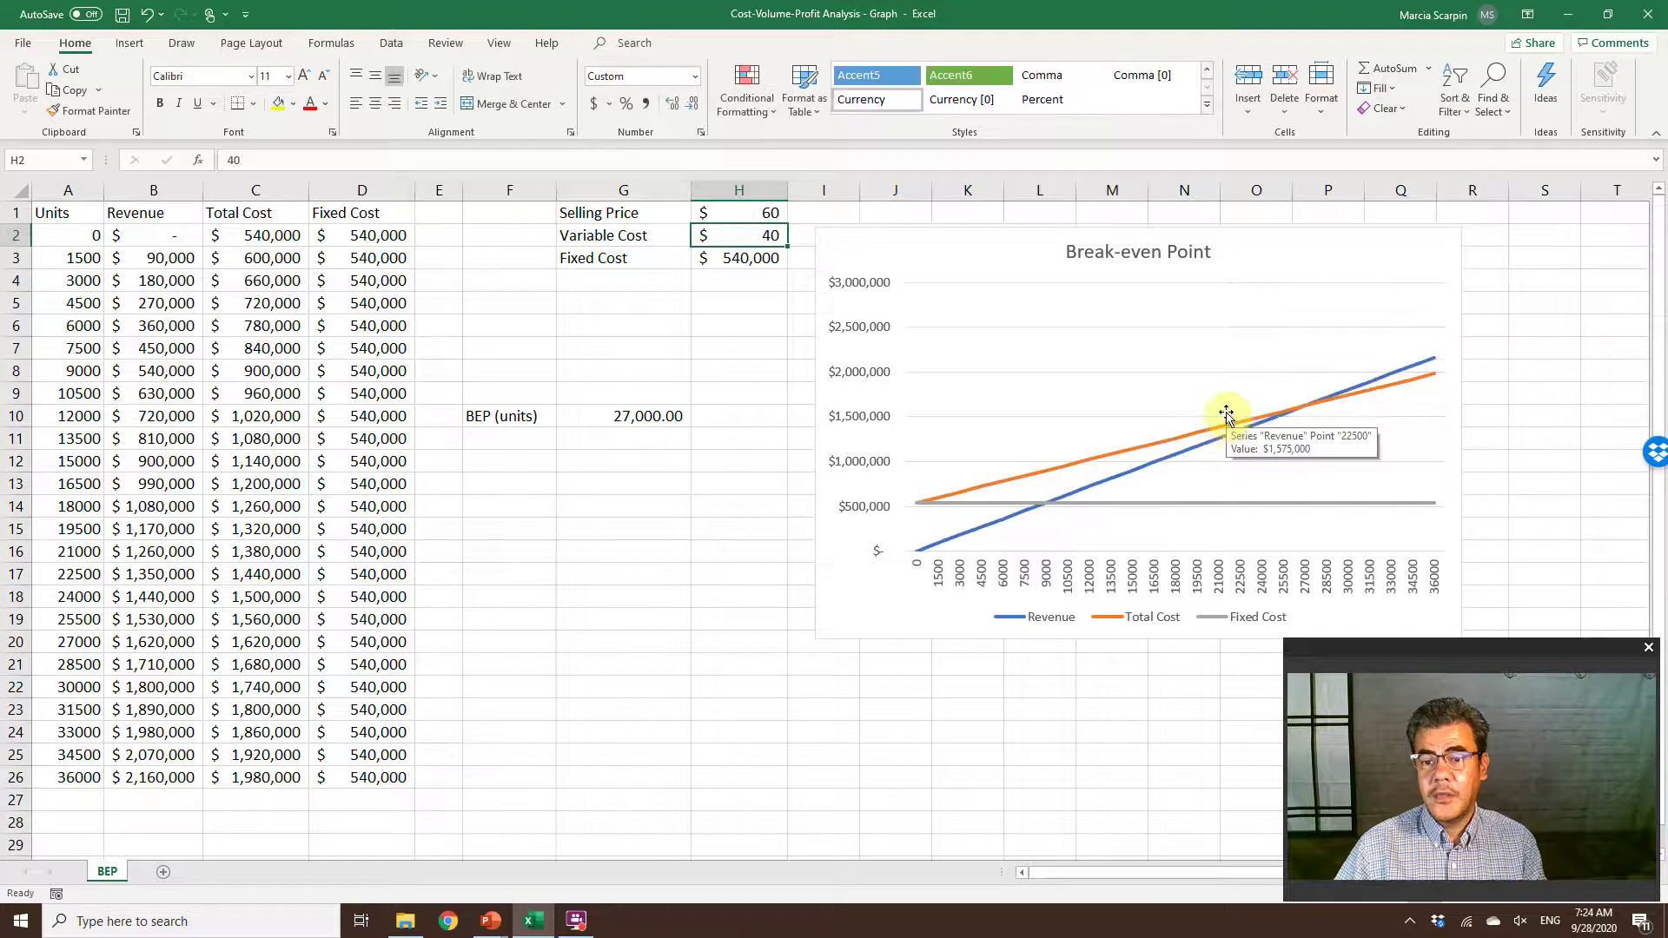
{"action": "mouse_move", "coordinate": [1174, 460]}
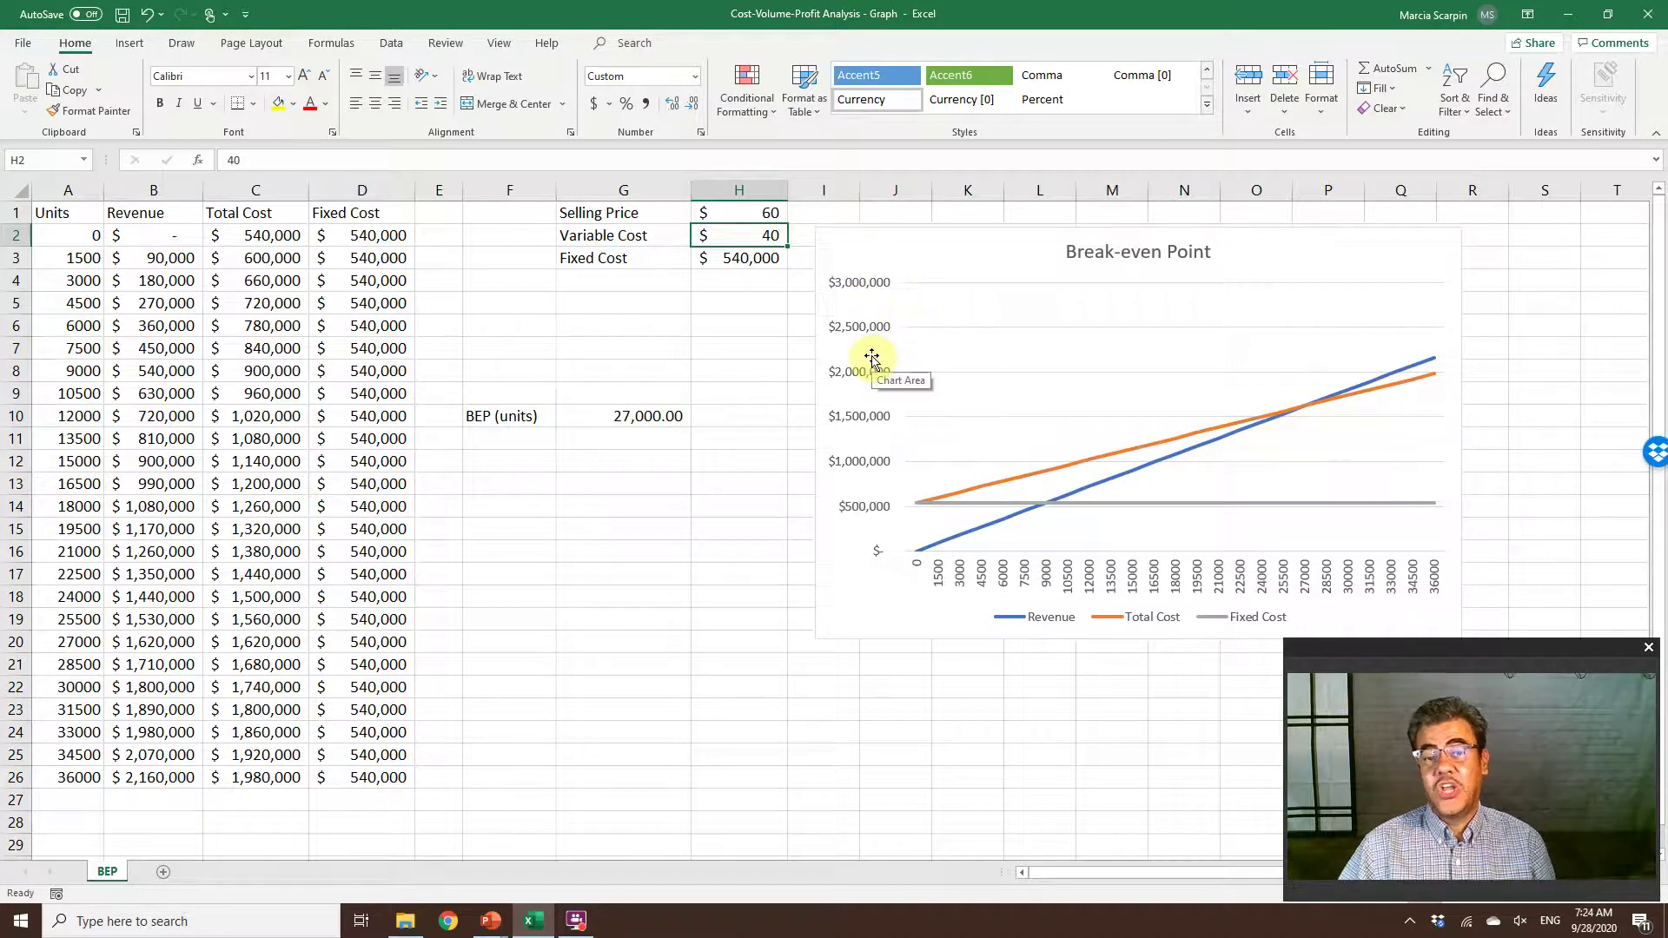
Set the selling price in H1 to 75 and inspect the revenue line on the chart
{"action": "left_click", "coordinate": [752, 215]}
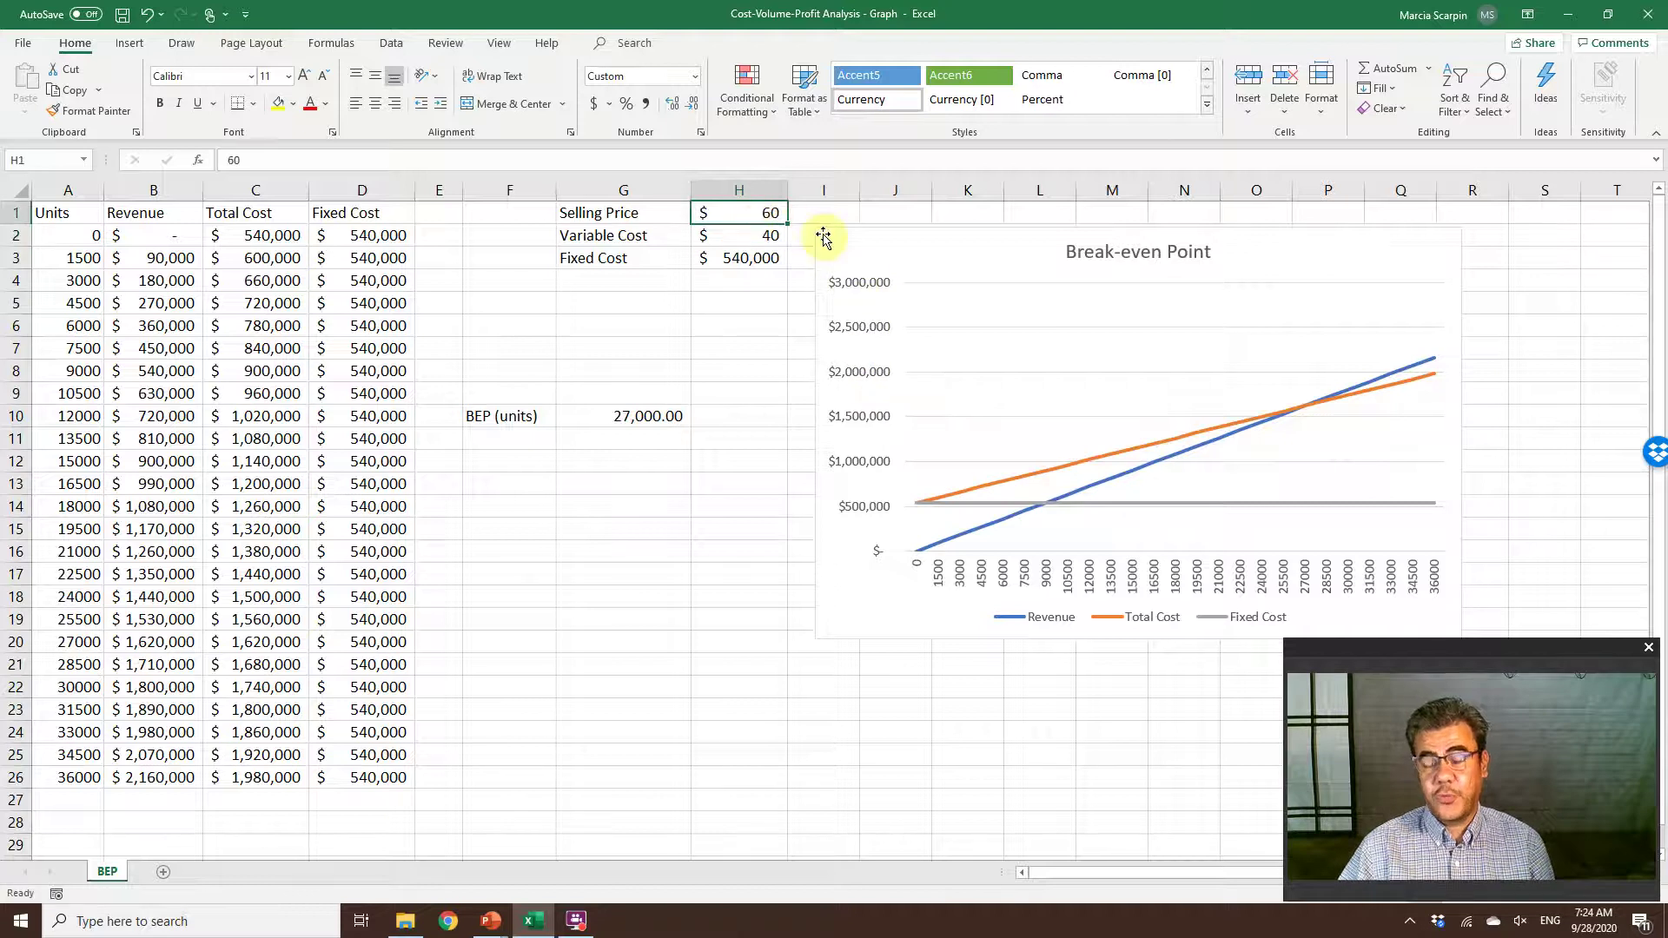
{"action": "type", "text": "75"}
{"action": "key", "text": "Return"}
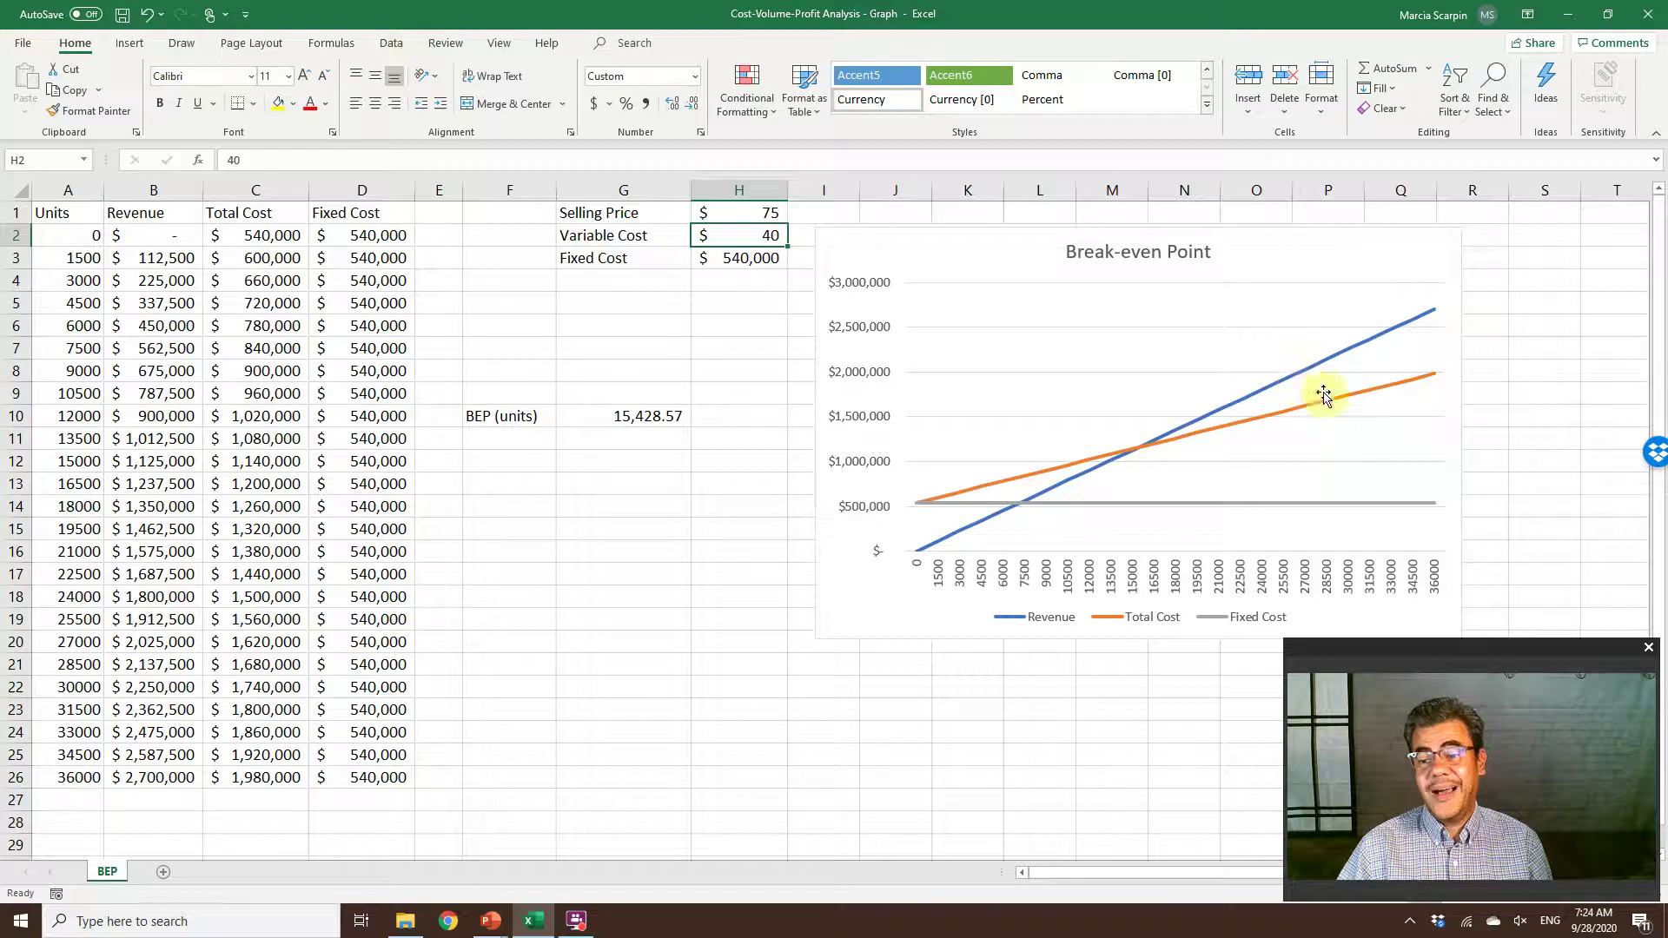
{"action": "mouse_move", "coordinate": [1311, 366]}
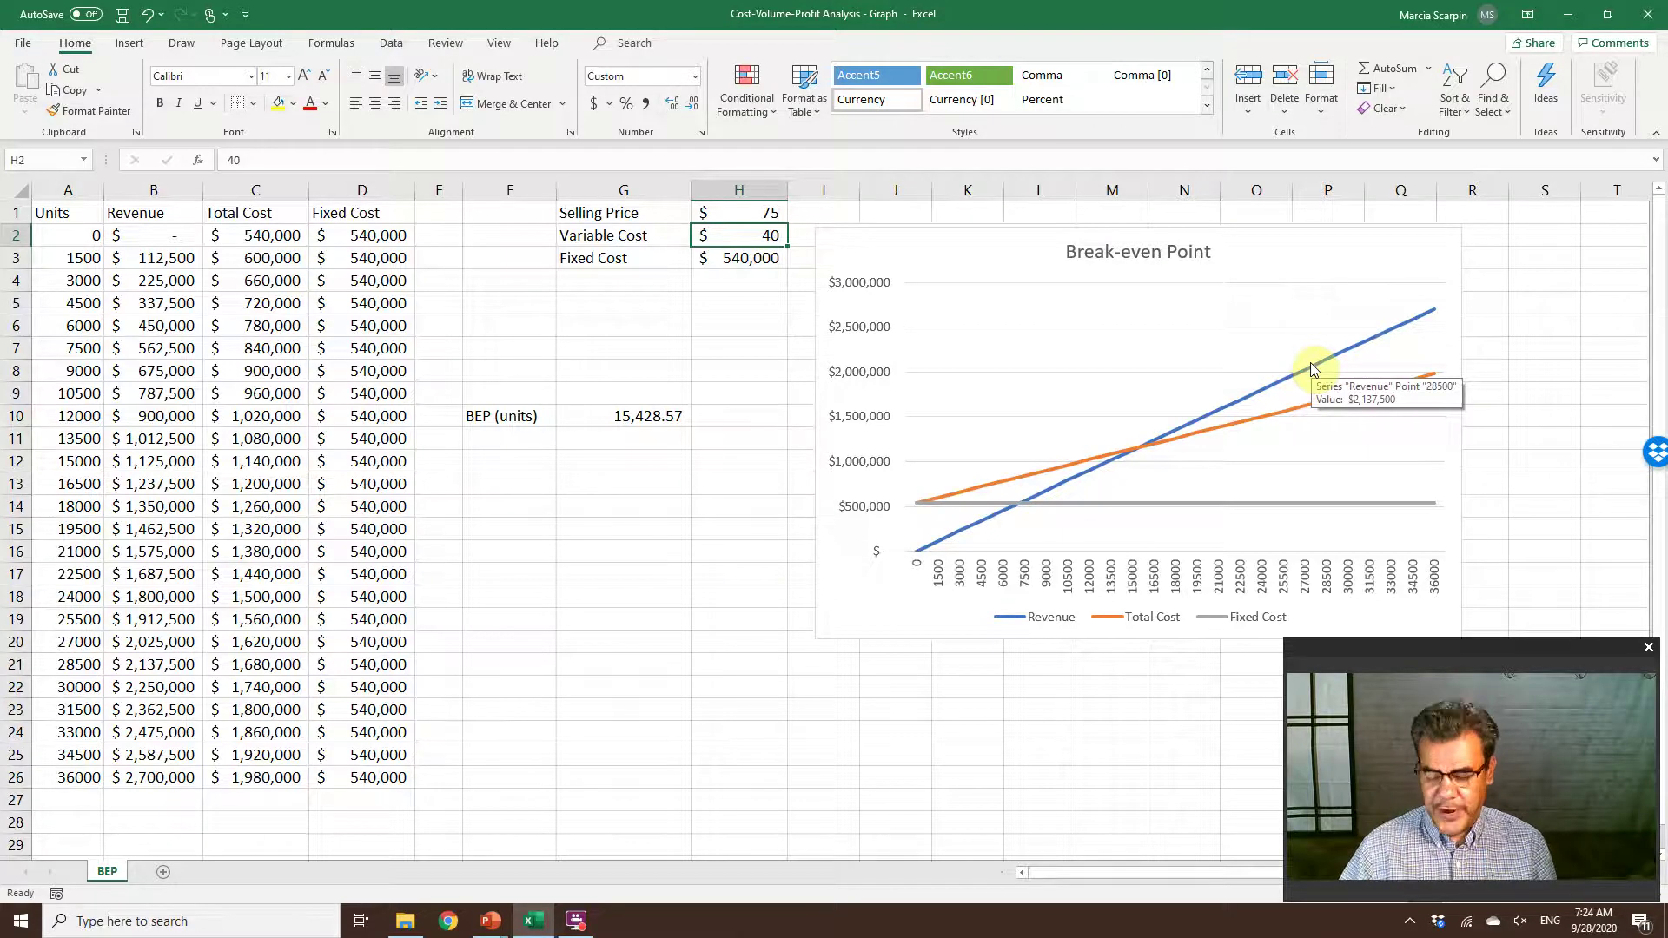
Set the variable cost in H2 to 45
{"action": "type", "text": "42"}
{"action": "key", "text": "BackSpace"}
{"action": "type", "text": "5"}
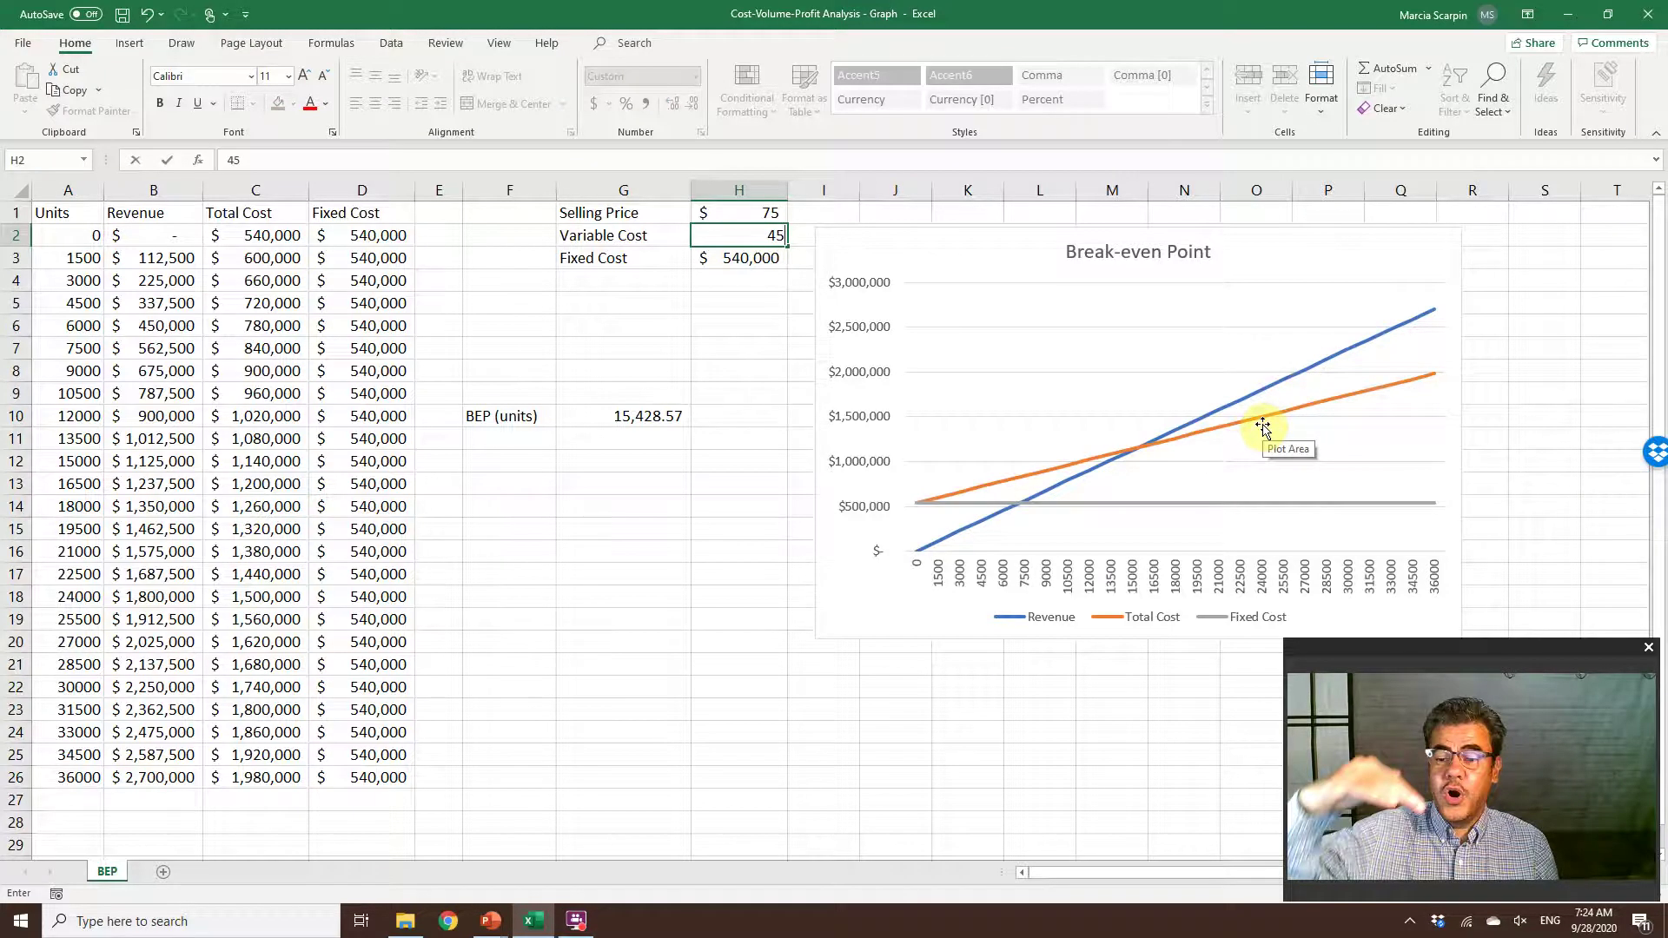
{"action": "key", "text": "Return"}
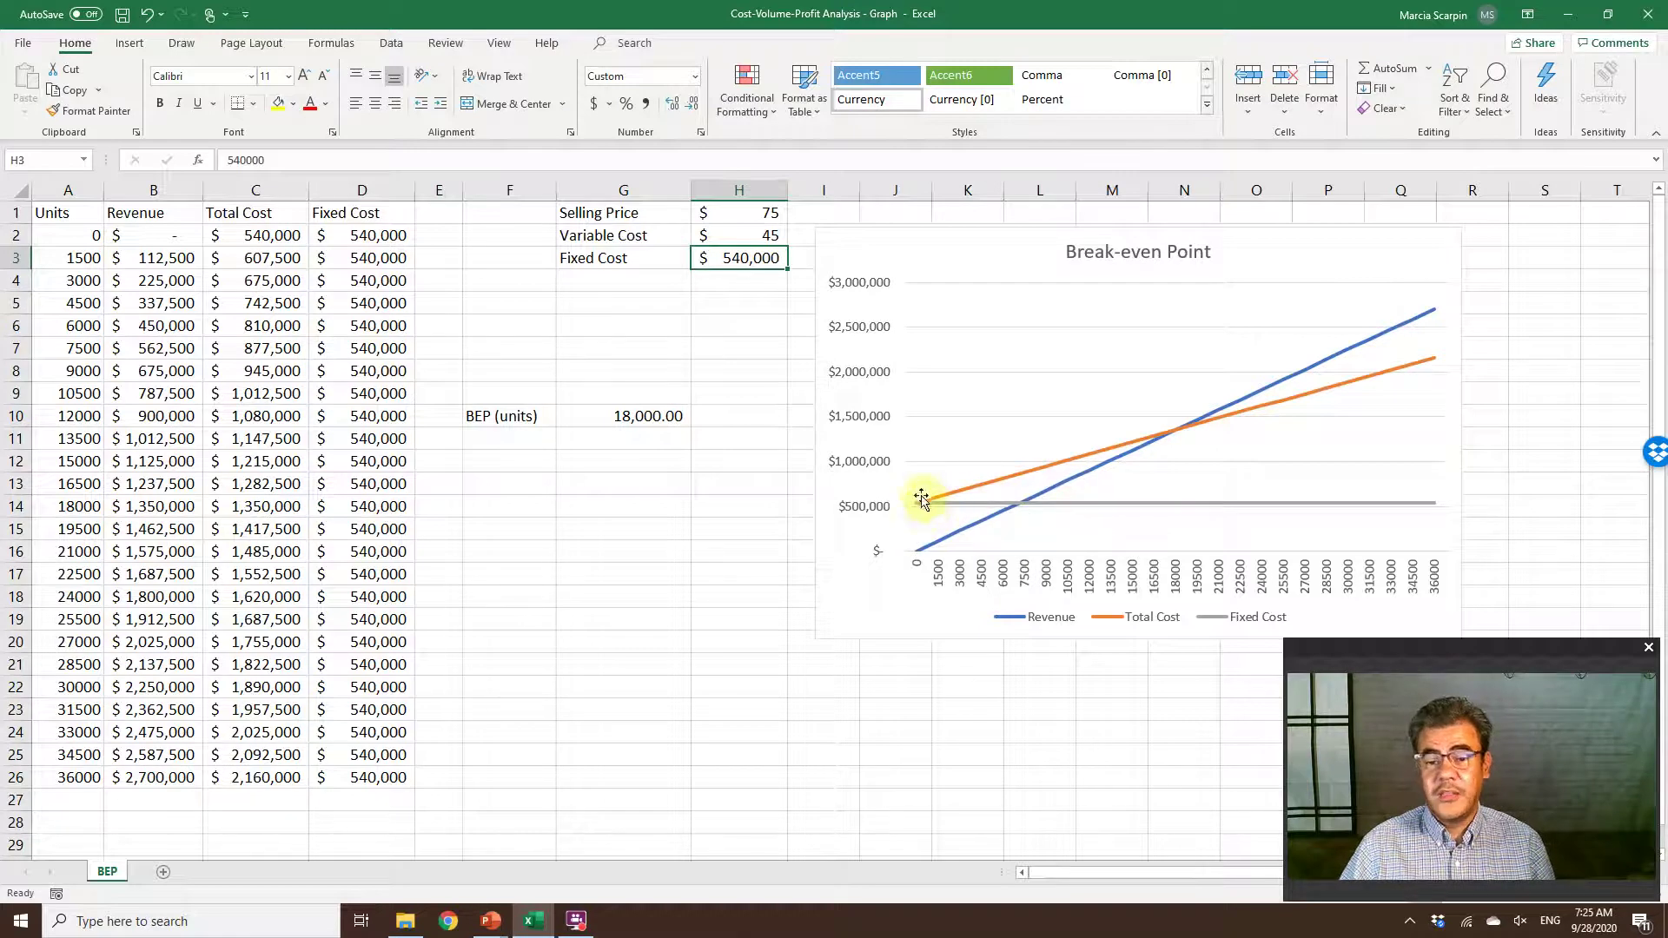
Review the zero-units row's total cost formula in C2, and set the fixed cost in H3 to 600,000
{"action": "double_click", "coordinate": [66, 240]}
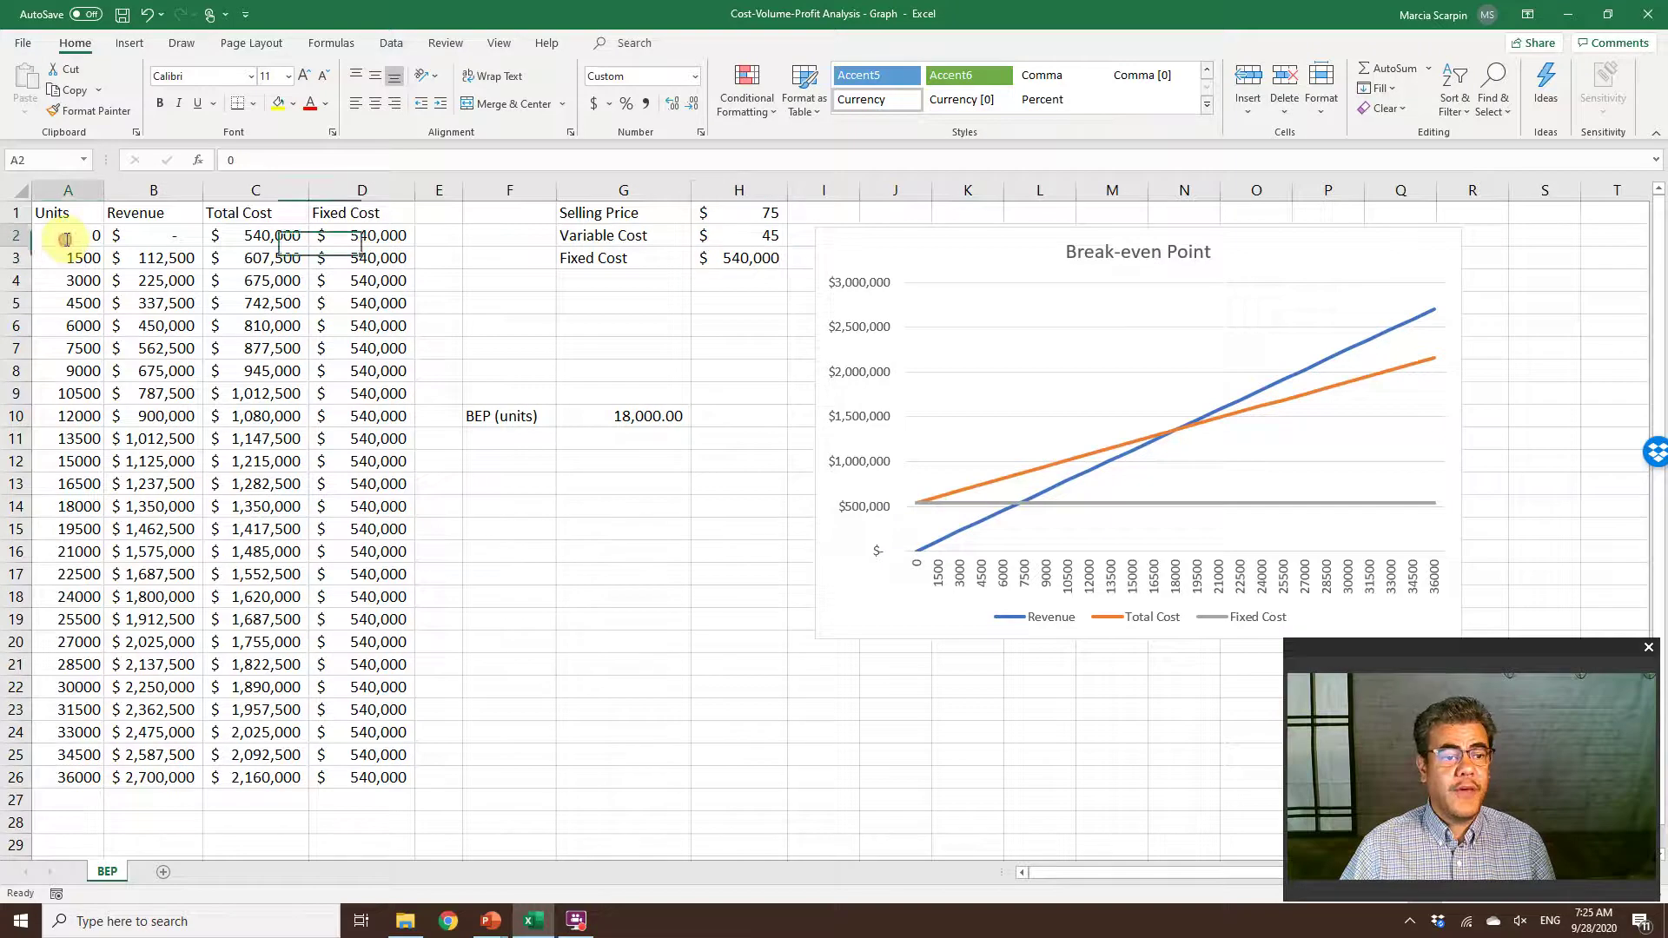
{"action": "left_click", "coordinate": [248, 232]}
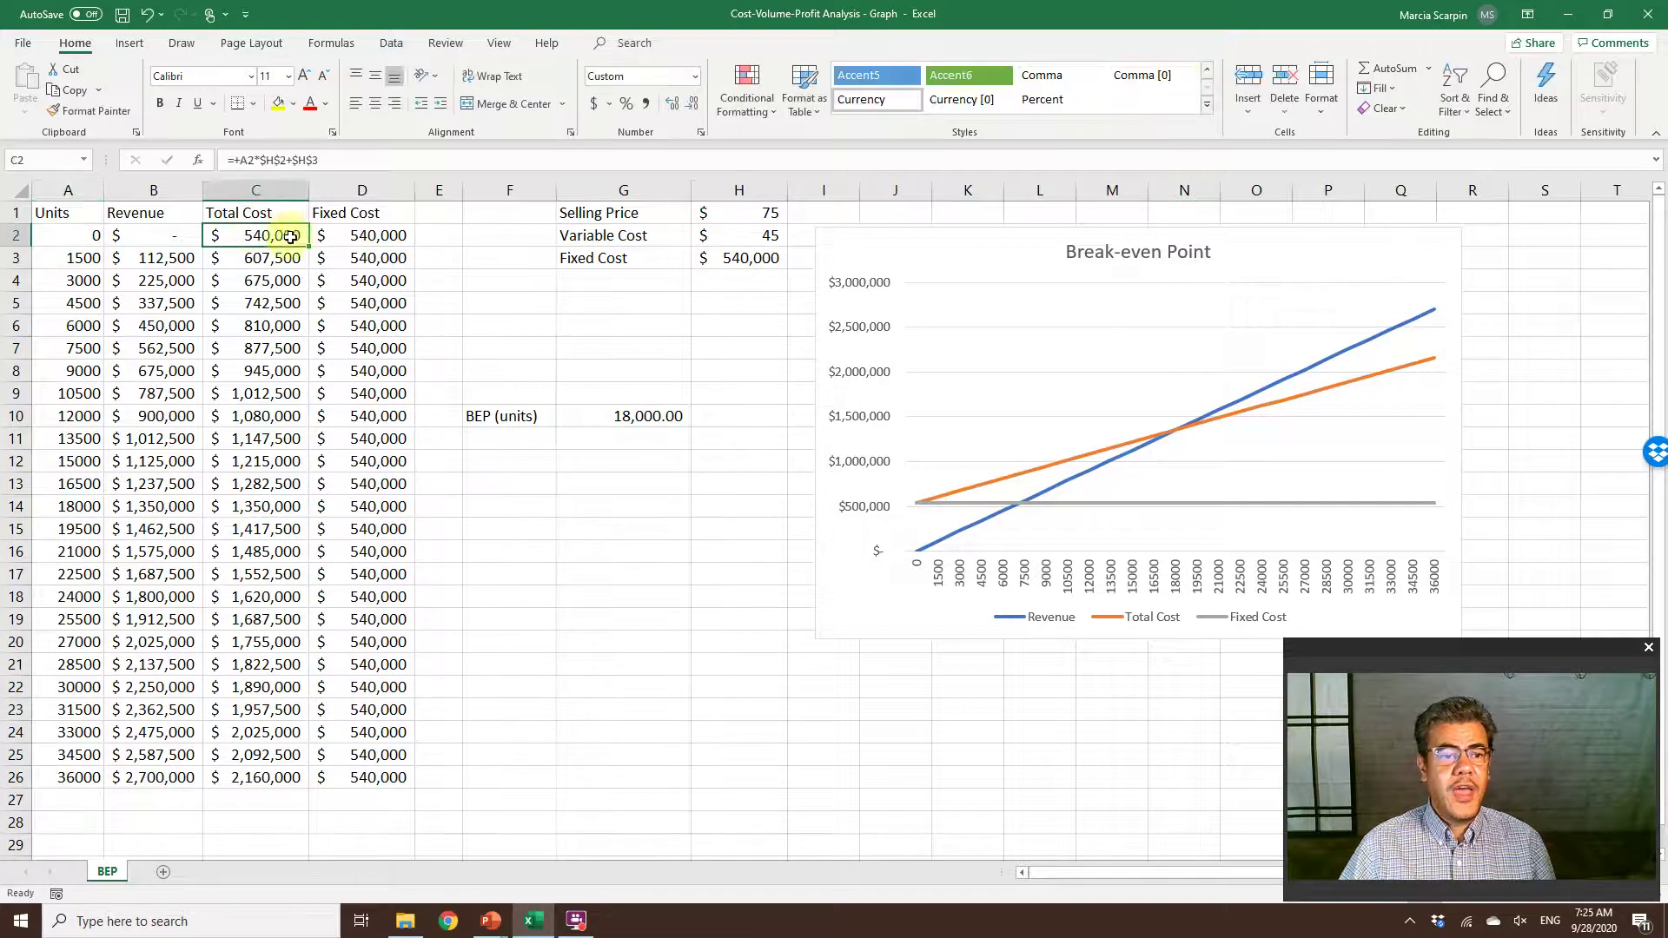
{"action": "left_click", "coordinate": [731, 257]}
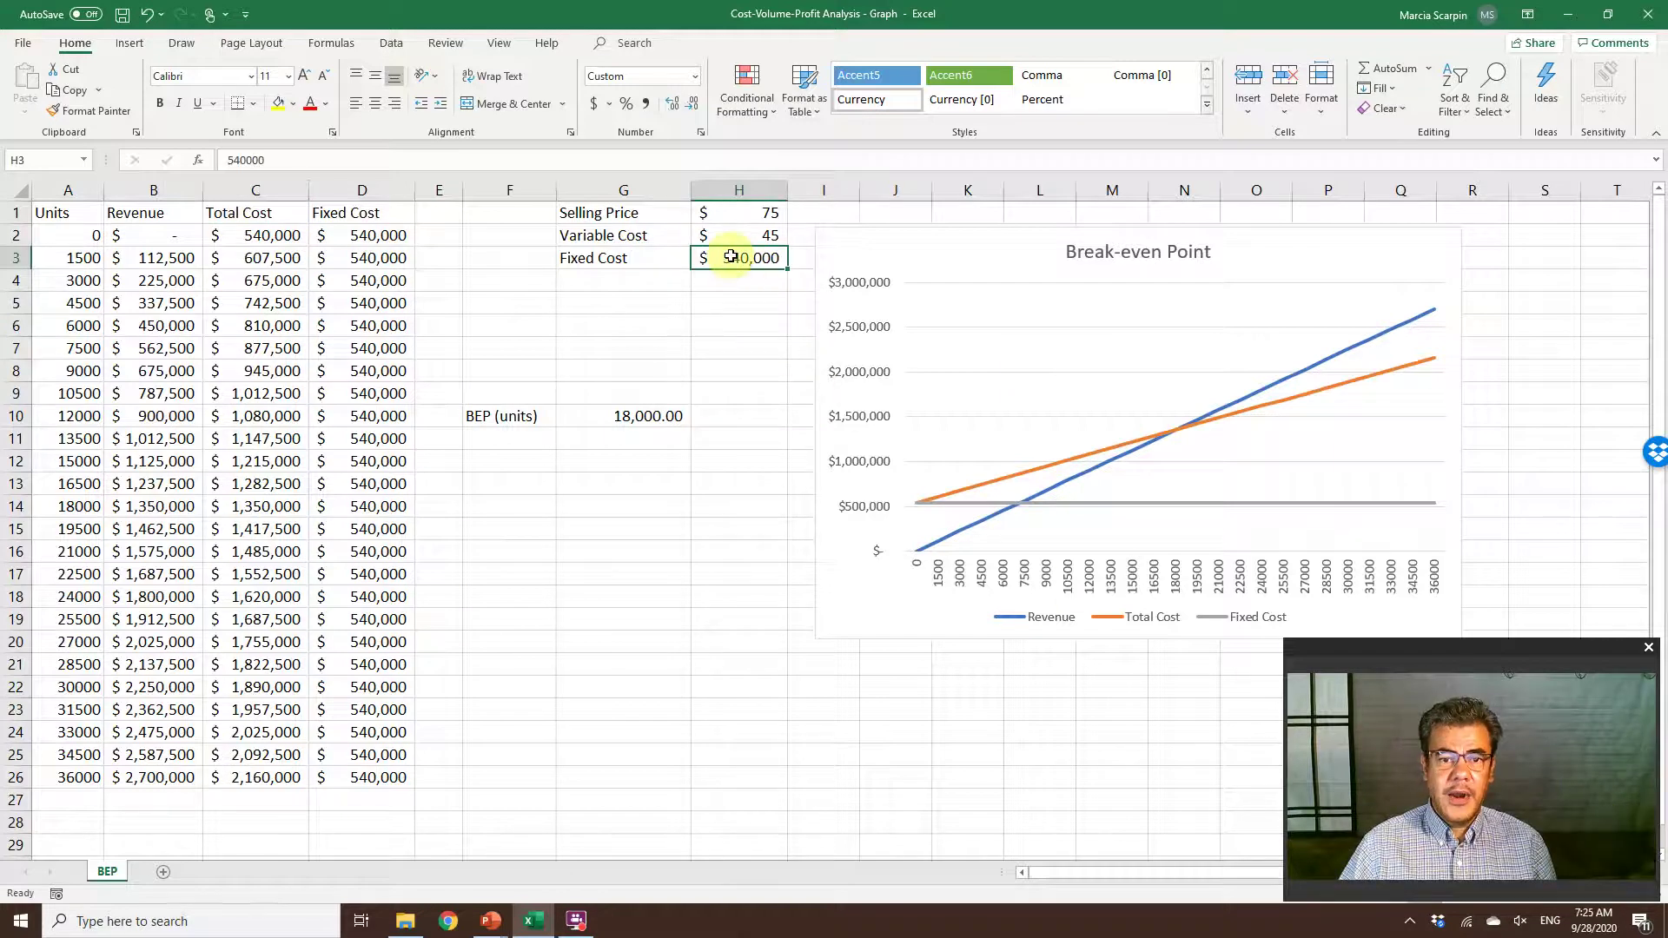
{"action": "type", "text": "600,000"}
{"action": "key", "text": "Return"}
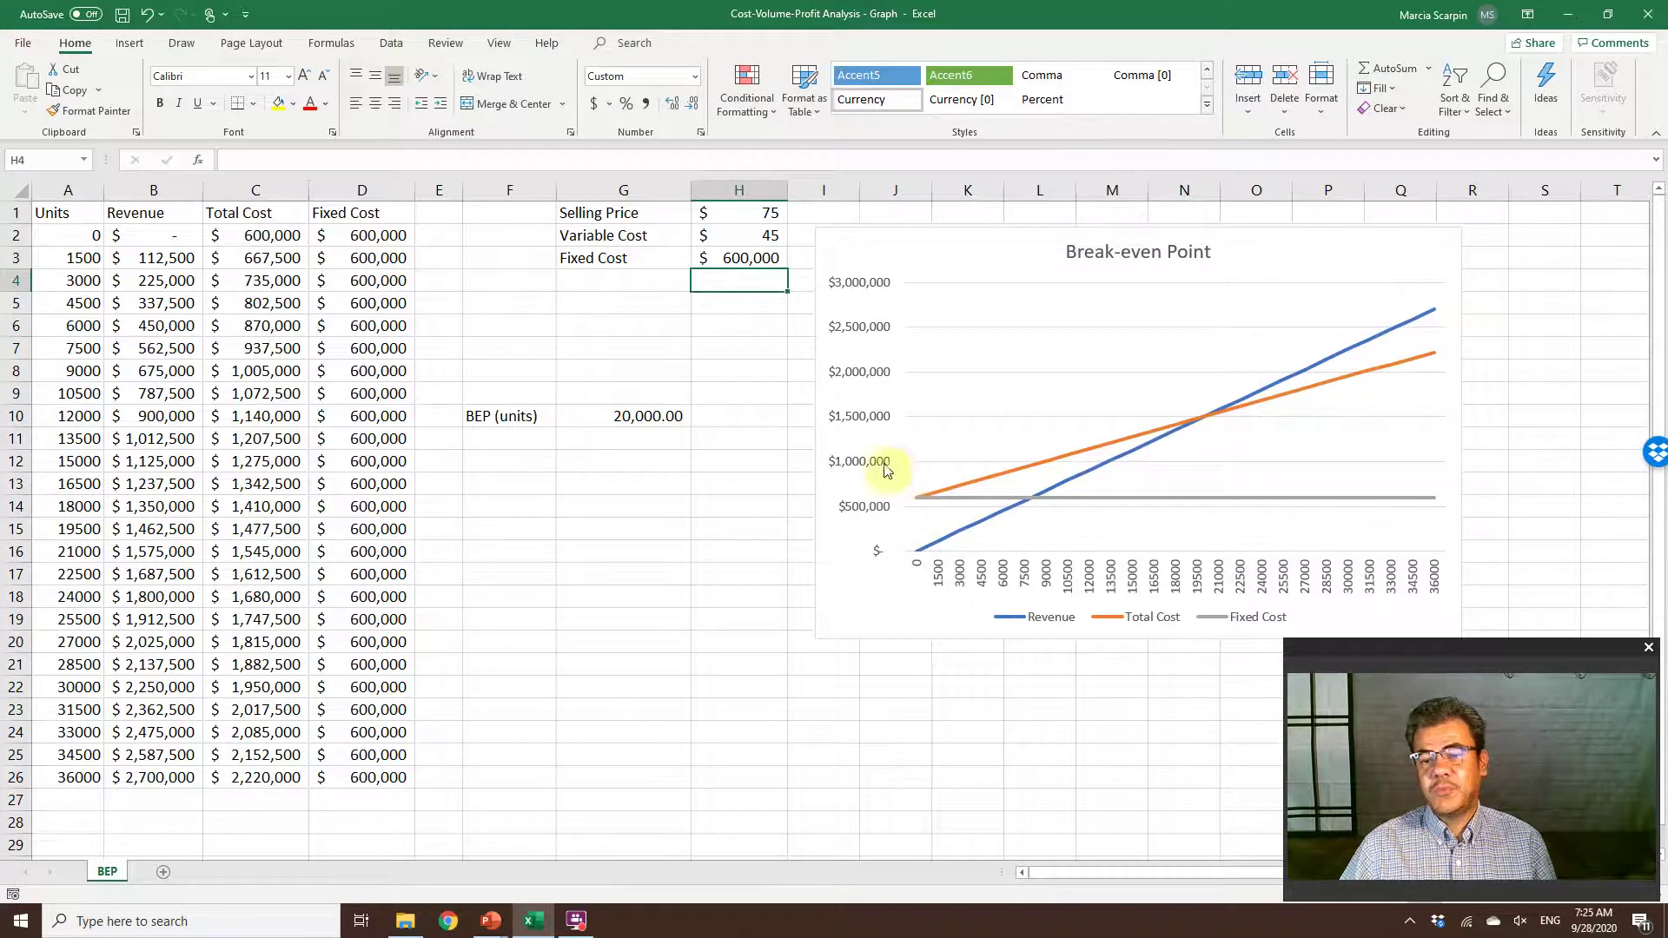
Set the fixed cost in H3 to 700000 and examine where the revenue and total cost lines cross
{"action": "left_click", "coordinate": [740, 252]}
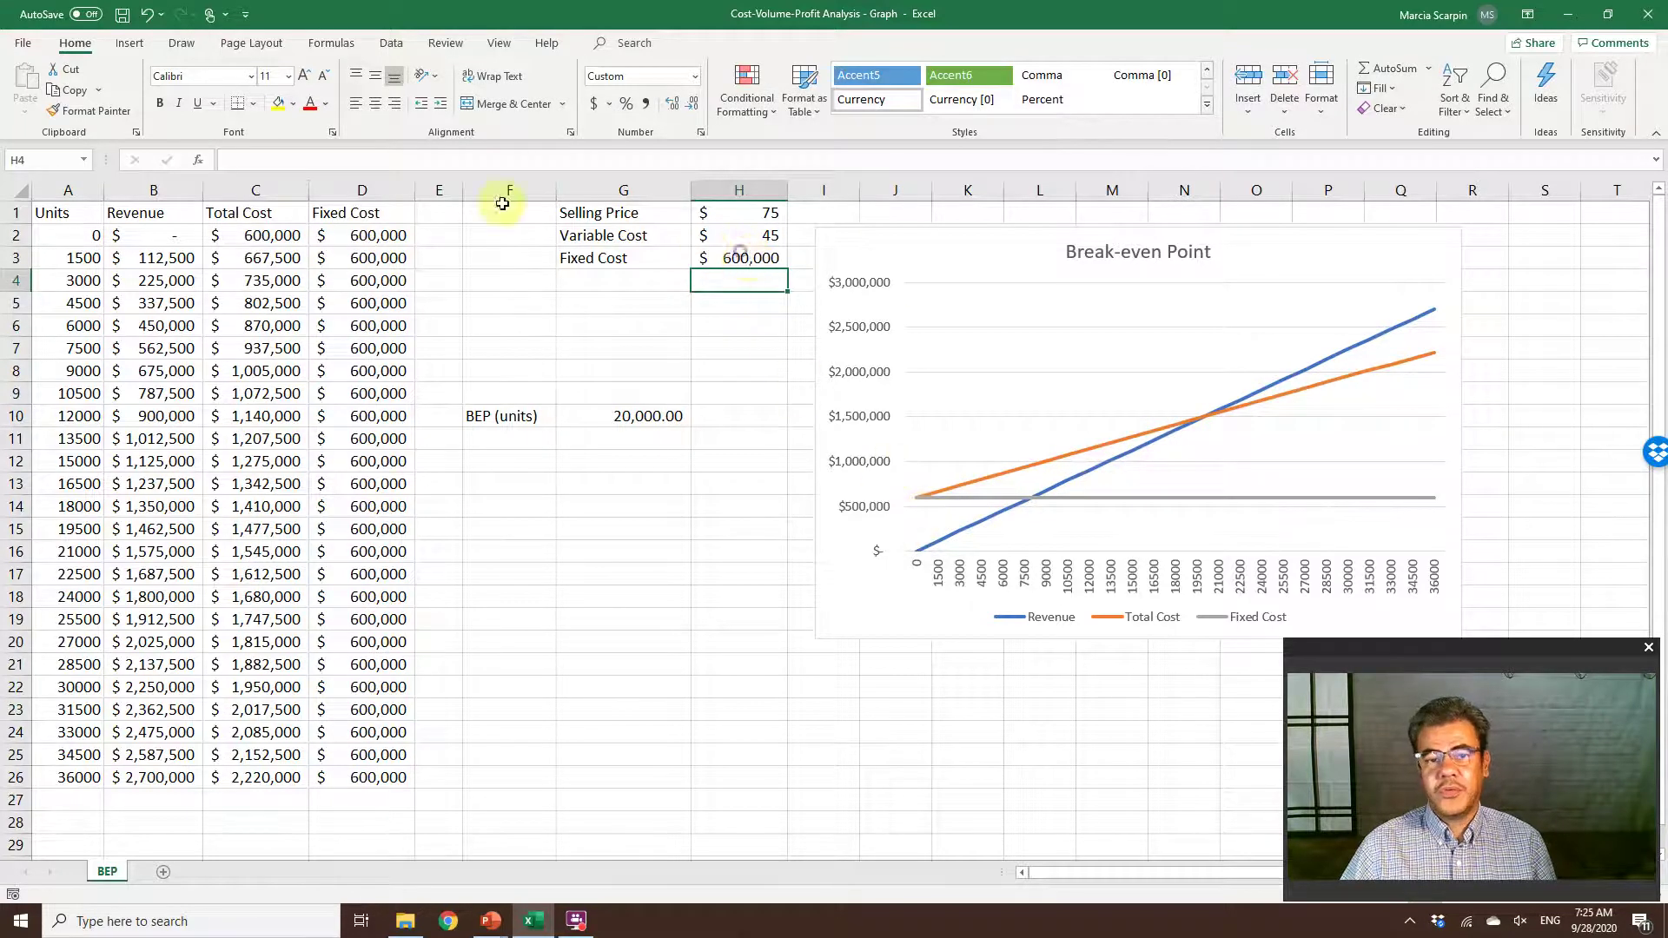
{"action": "left_click", "coordinate": [231, 160]}
{"action": "key", "text": "BackSpace"}
{"action": "type", "text": "7"}
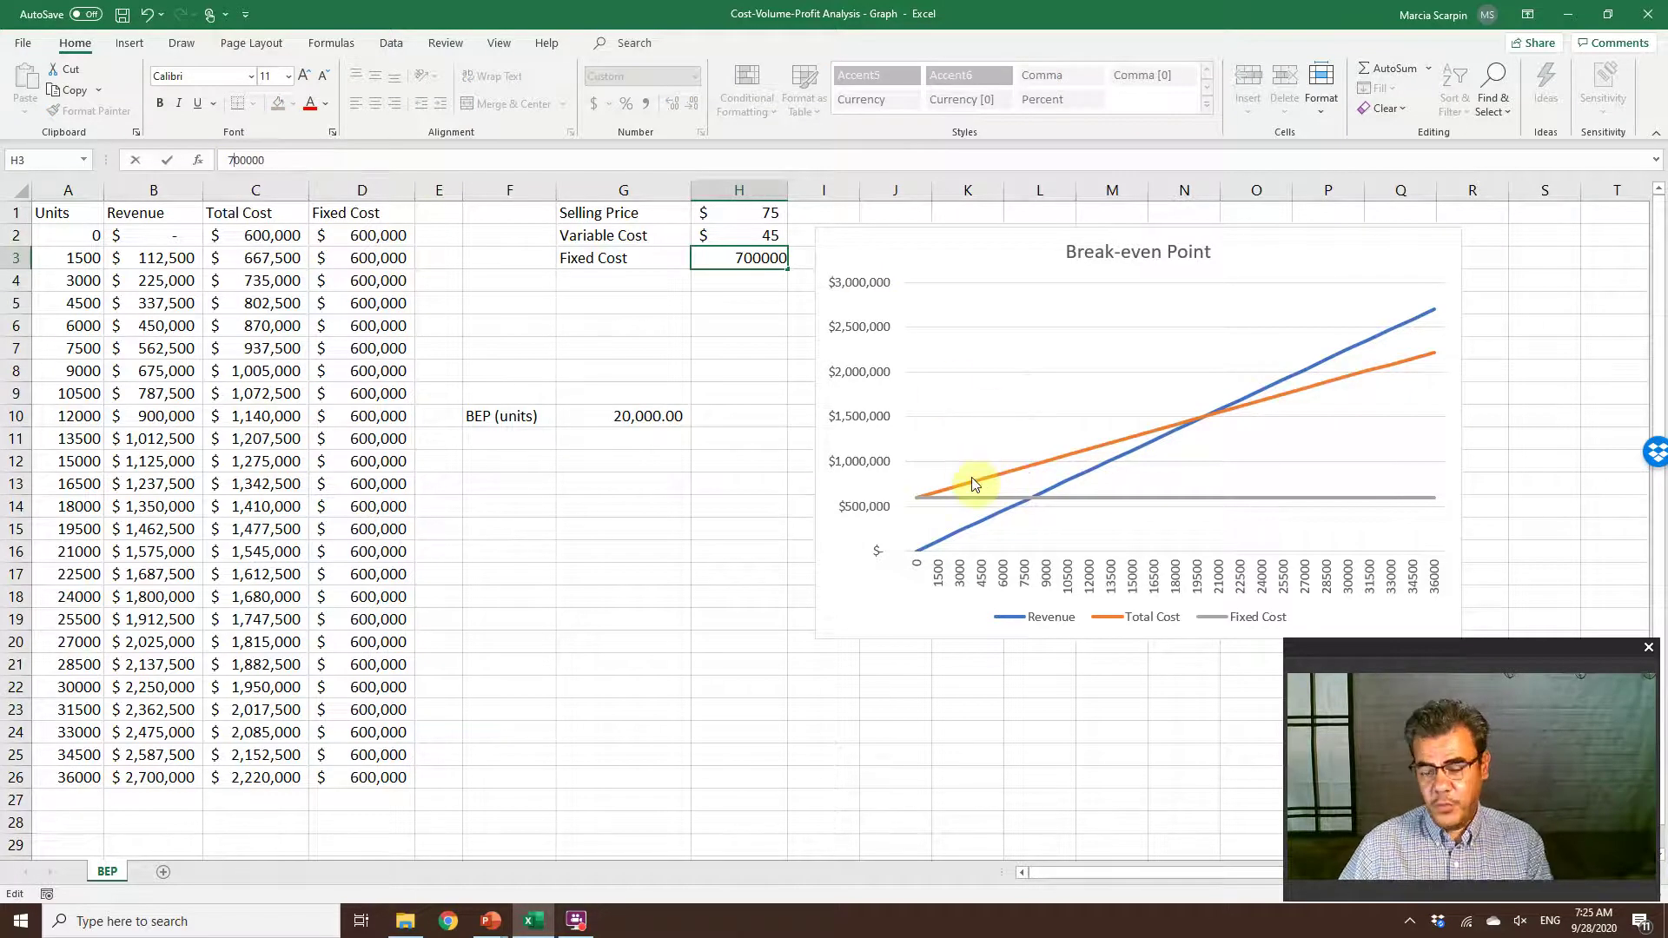
{"action": "mouse_move", "coordinate": [974, 484]}
{"action": "key", "text": "Return"}
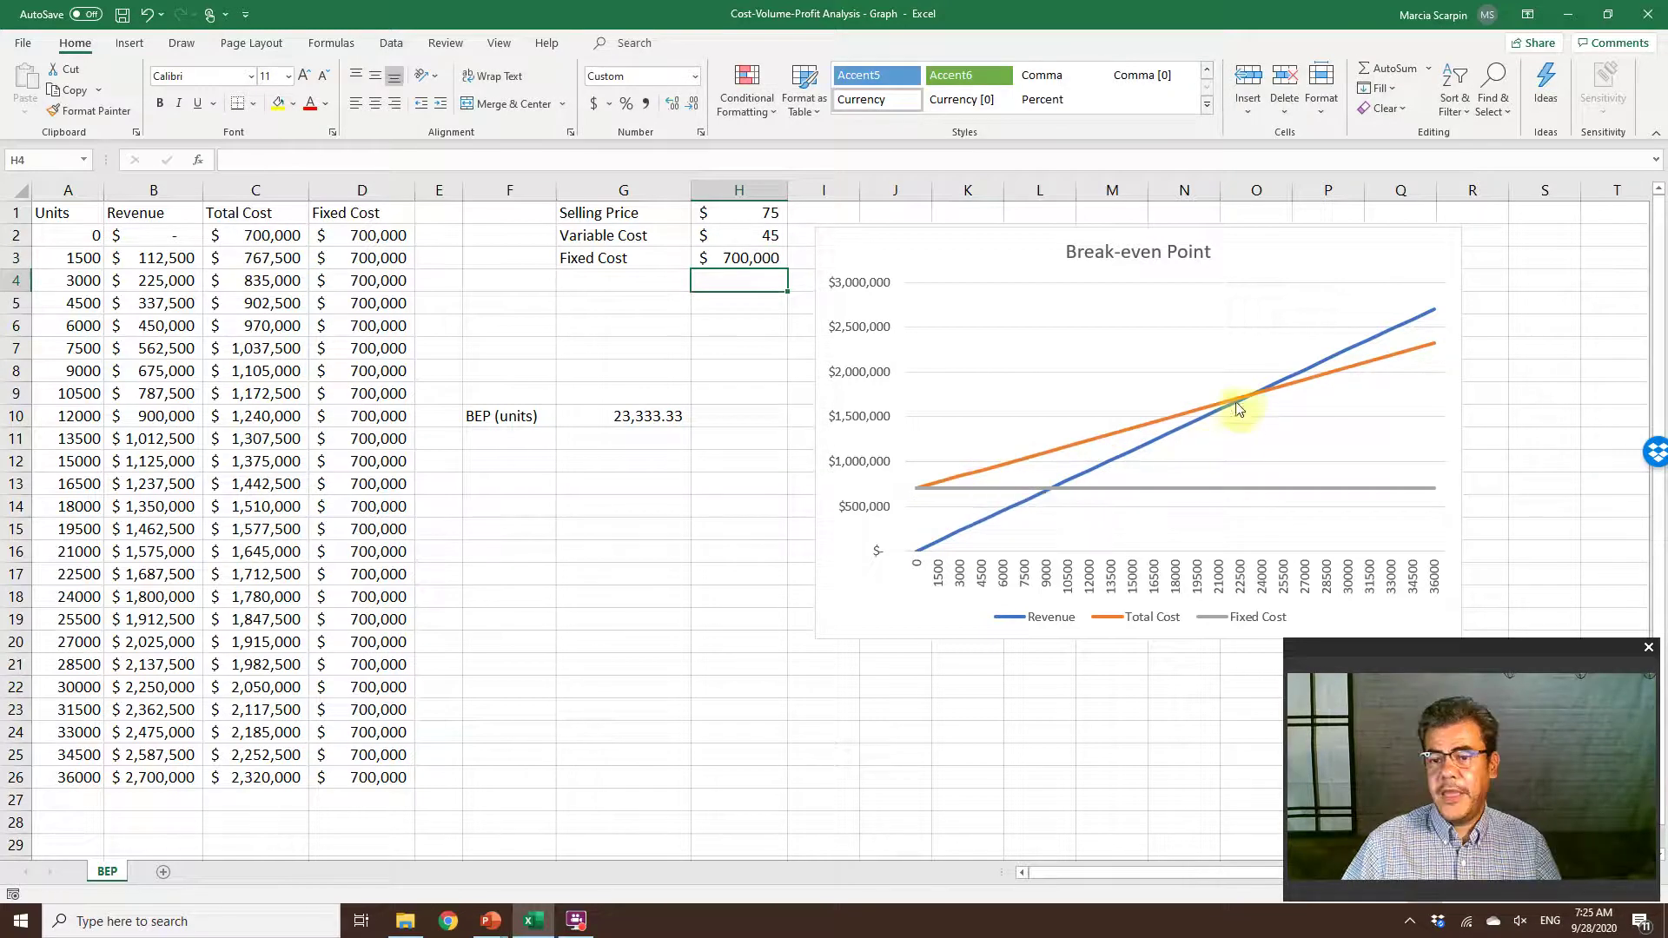
{"action": "mouse_move", "coordinate": [1240, 397]}
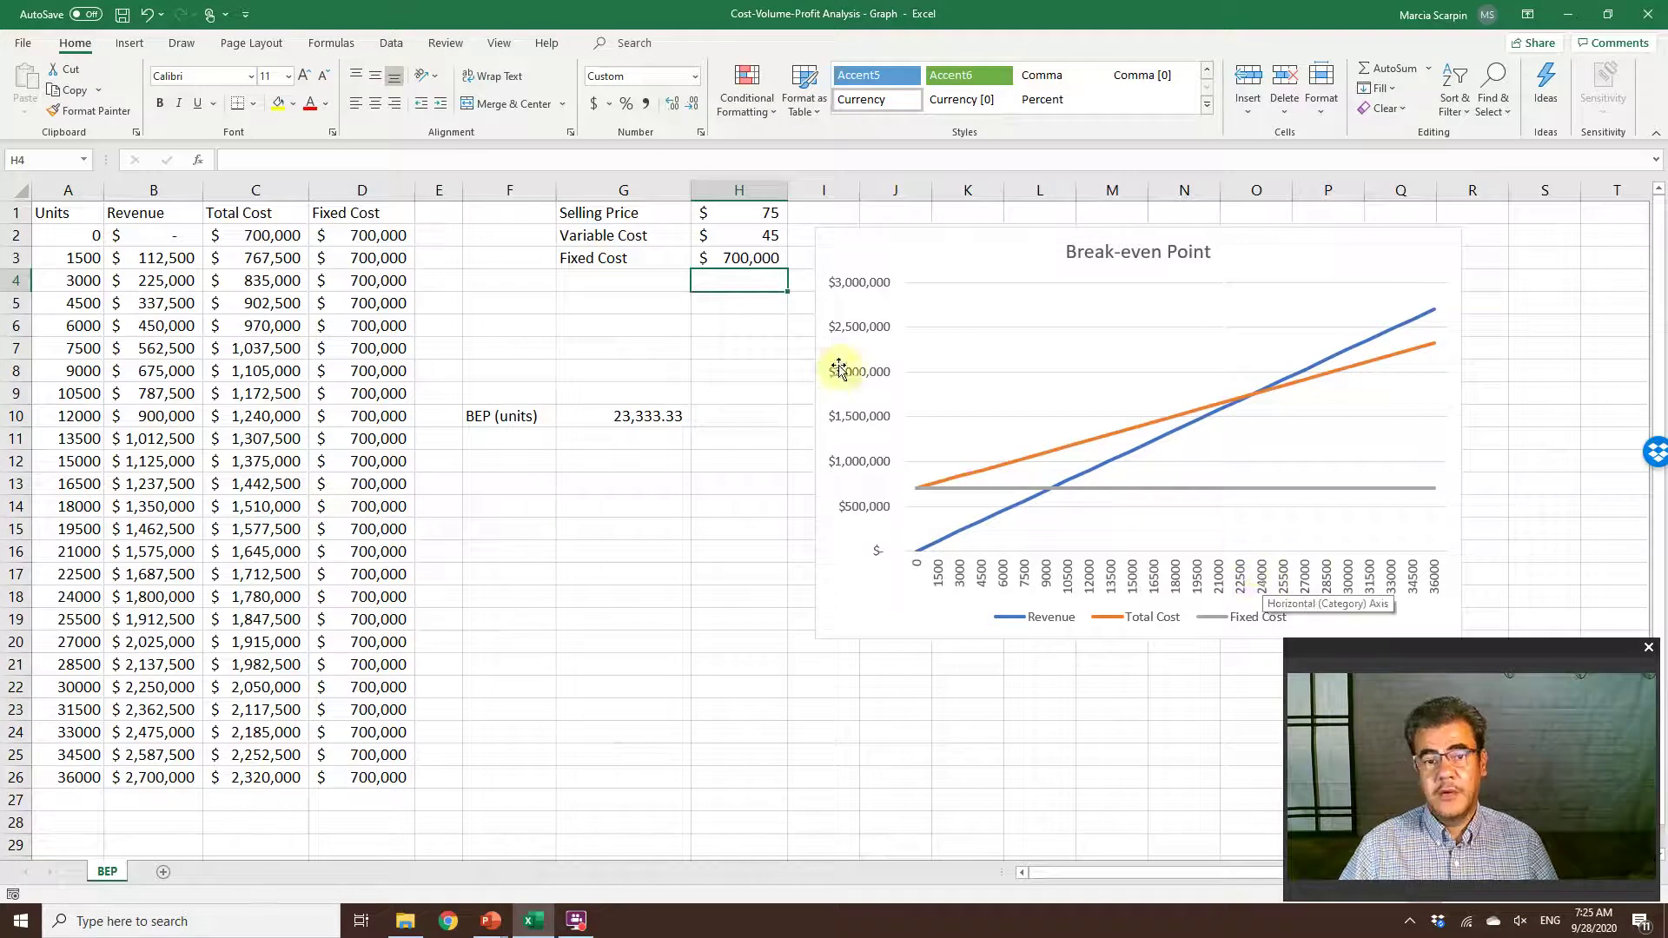
Set the variable cost in H2 to 40, check the break-even point on the chart, and select the chart
{"action": "left_click", "coordinate": [749, 258]}
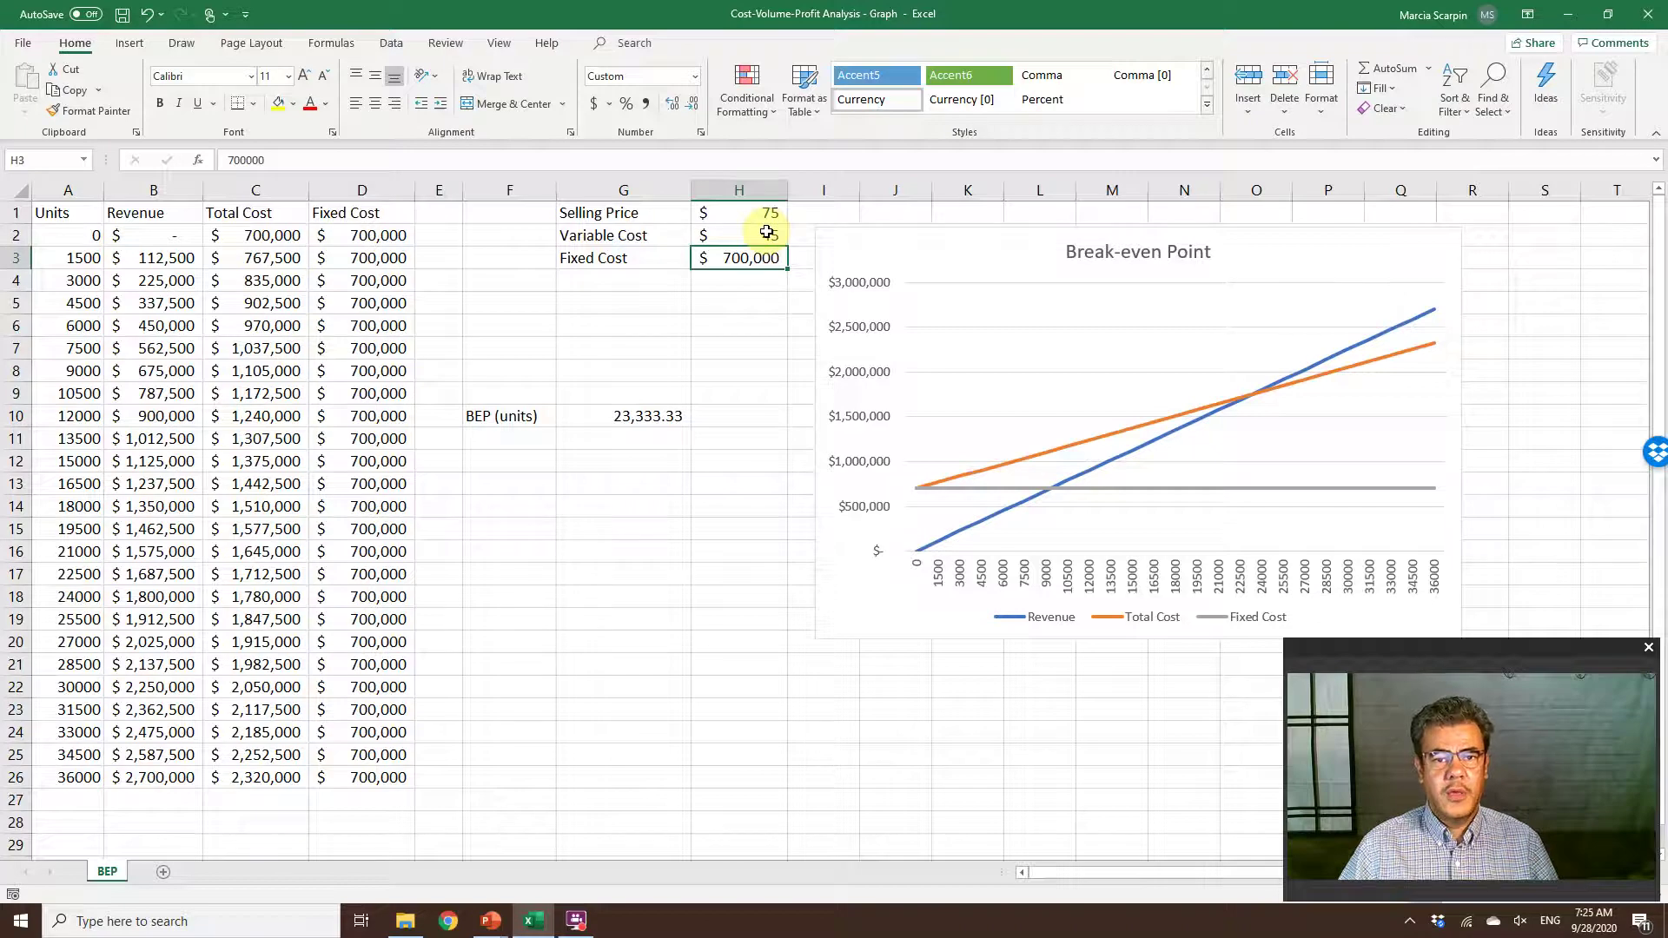
{"action": "left_click", "coordinate": [767, 231]}
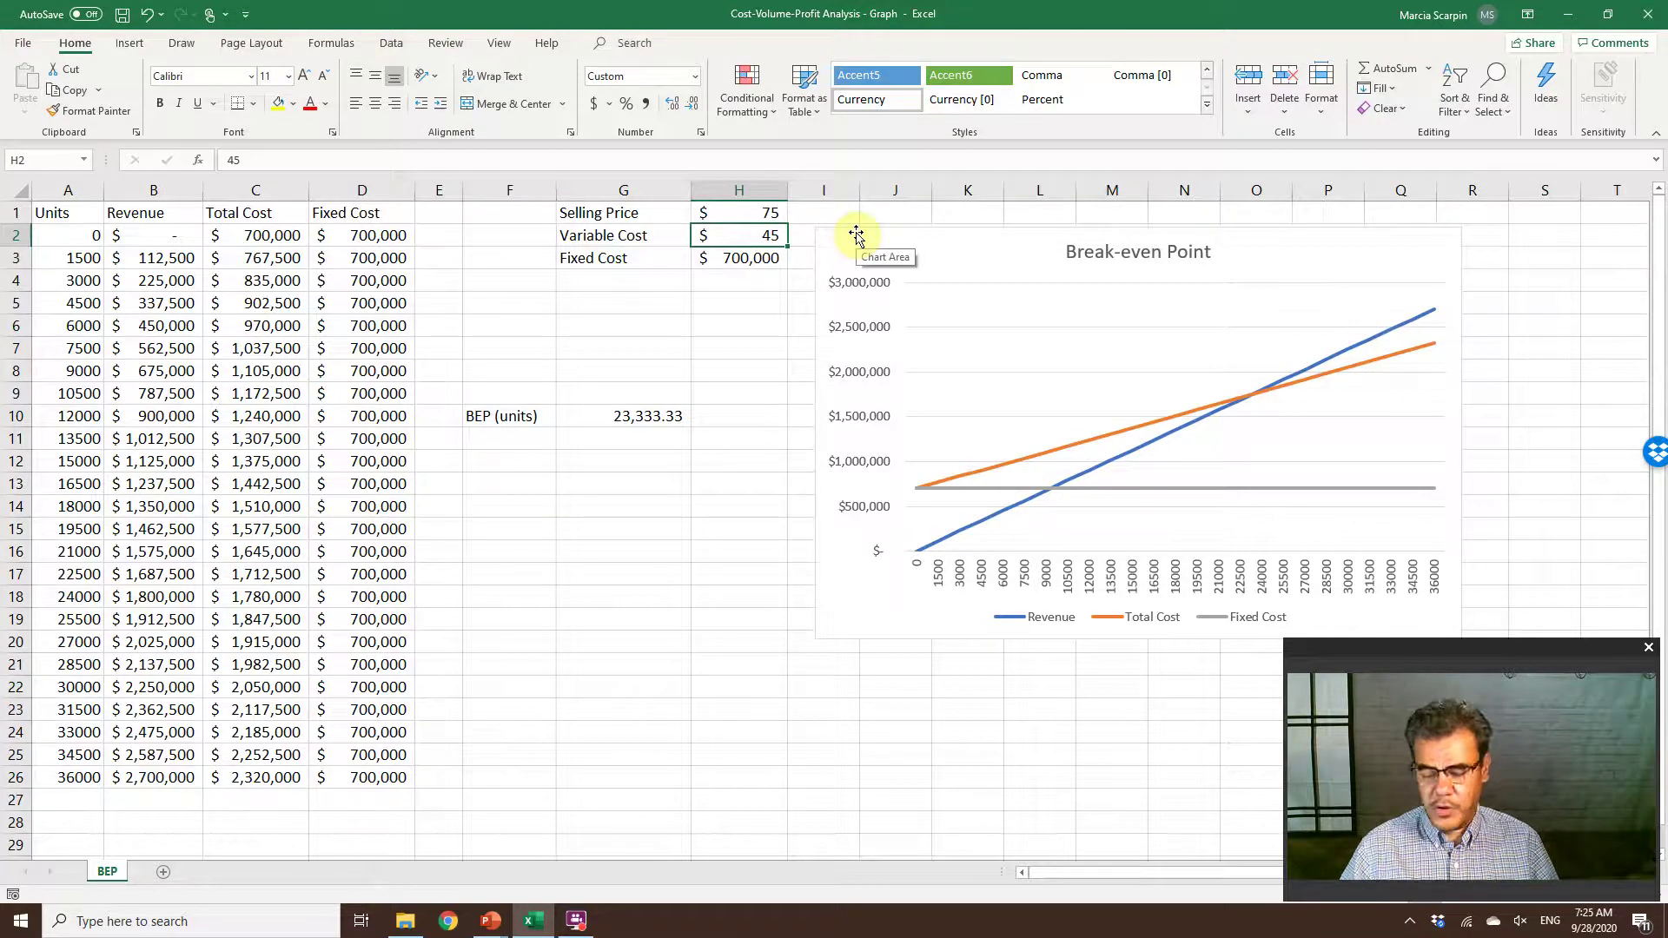
{"action": "type", "text": "40"}
{"action": "key", "text": "Return"}
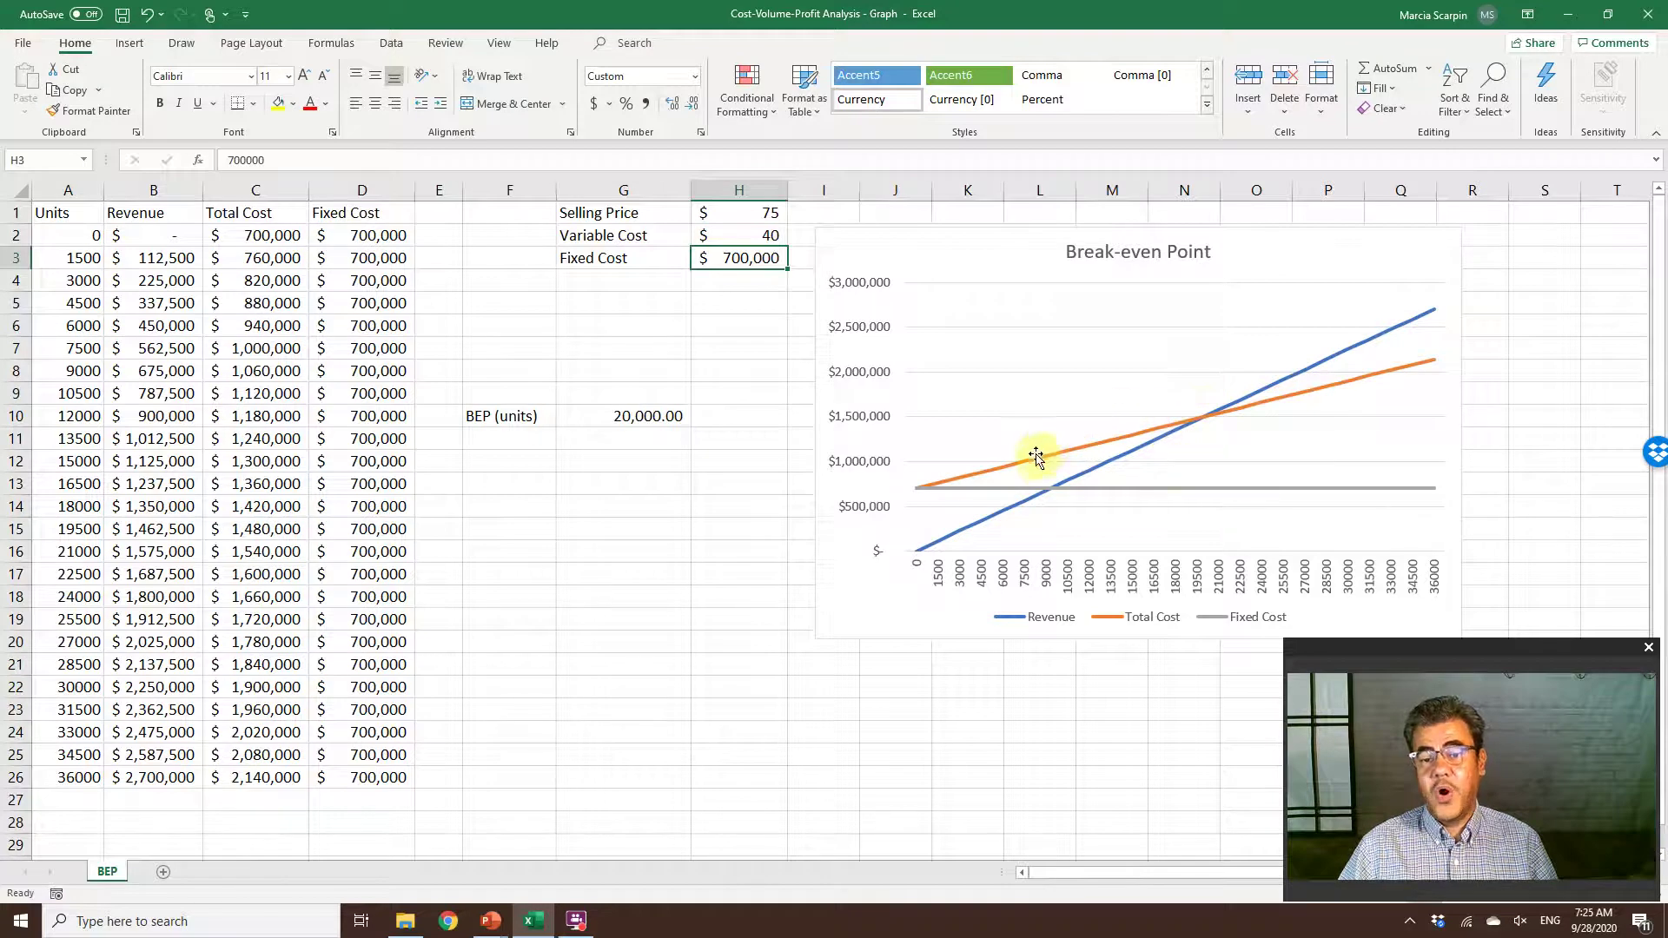
{"action": "mouse_move", "coordinate": [1036, 458]}
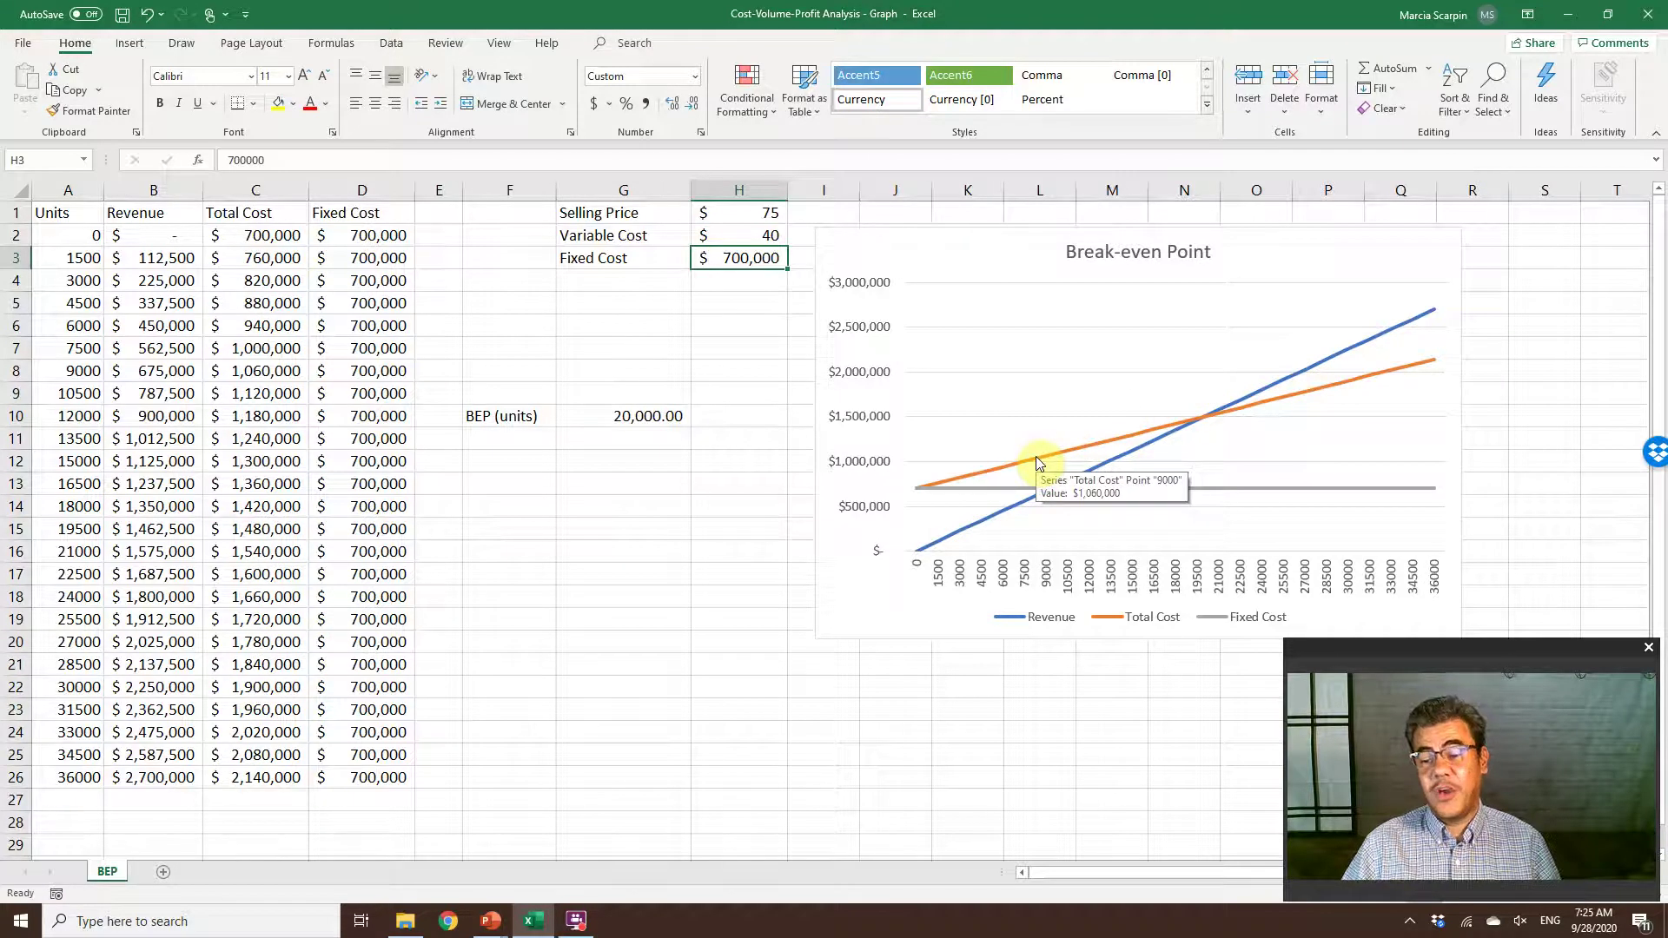
{"action": "left_click", "coordinate": [763, 240]}
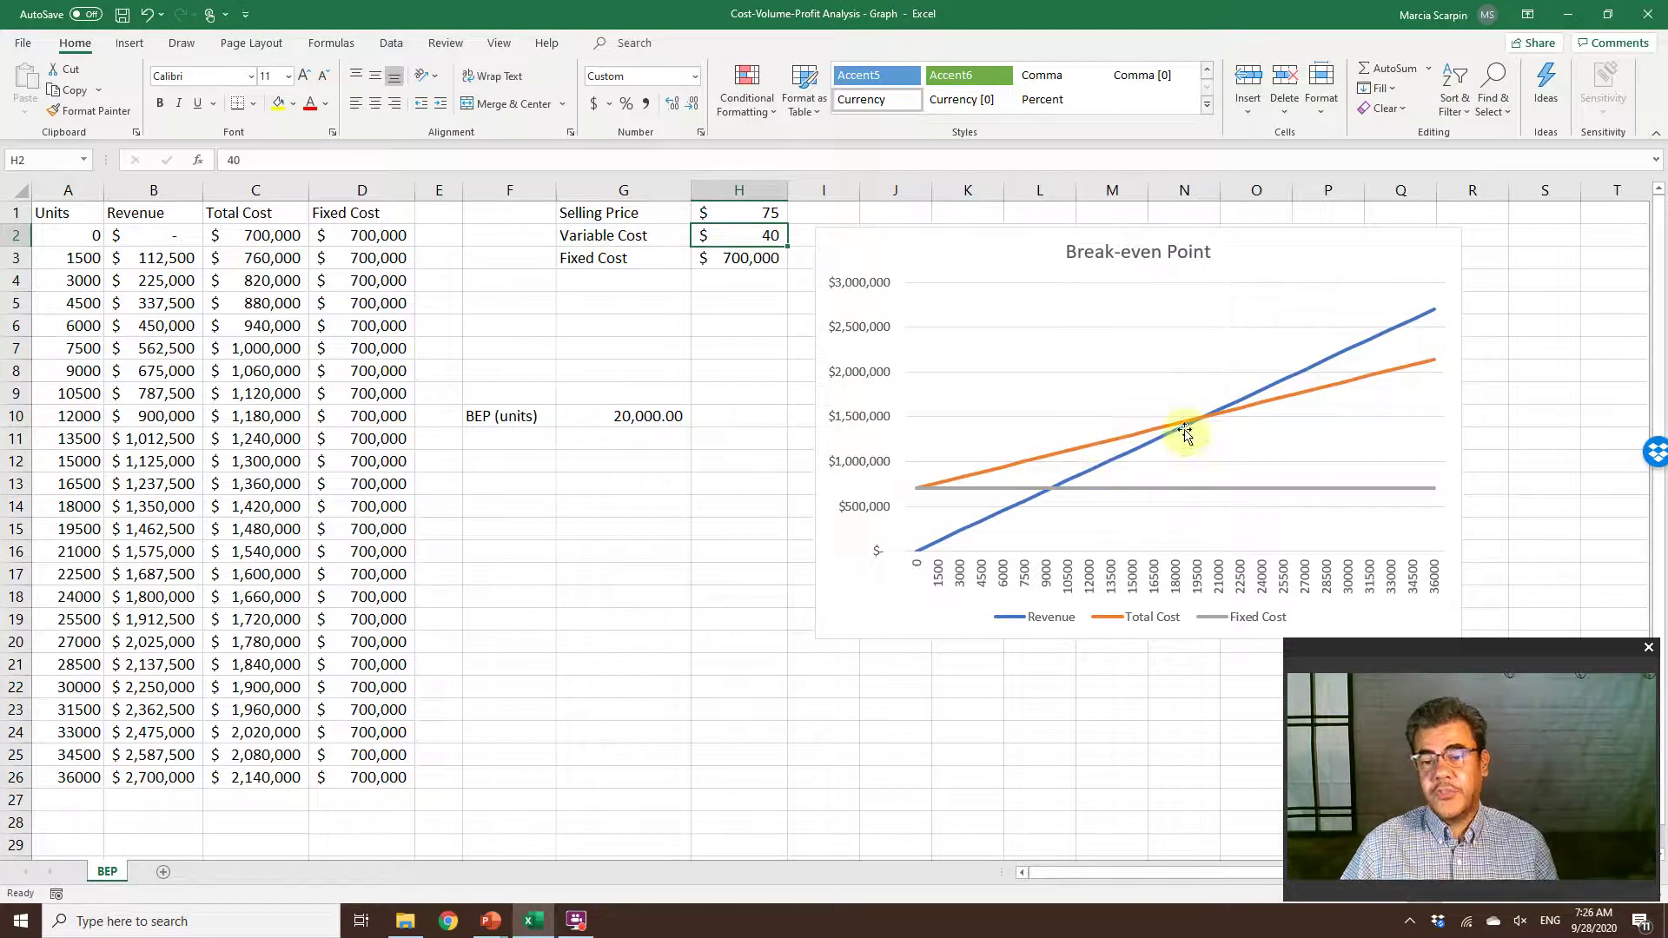
{"action": "mouse_move", "coordinate": [1200, 415]}
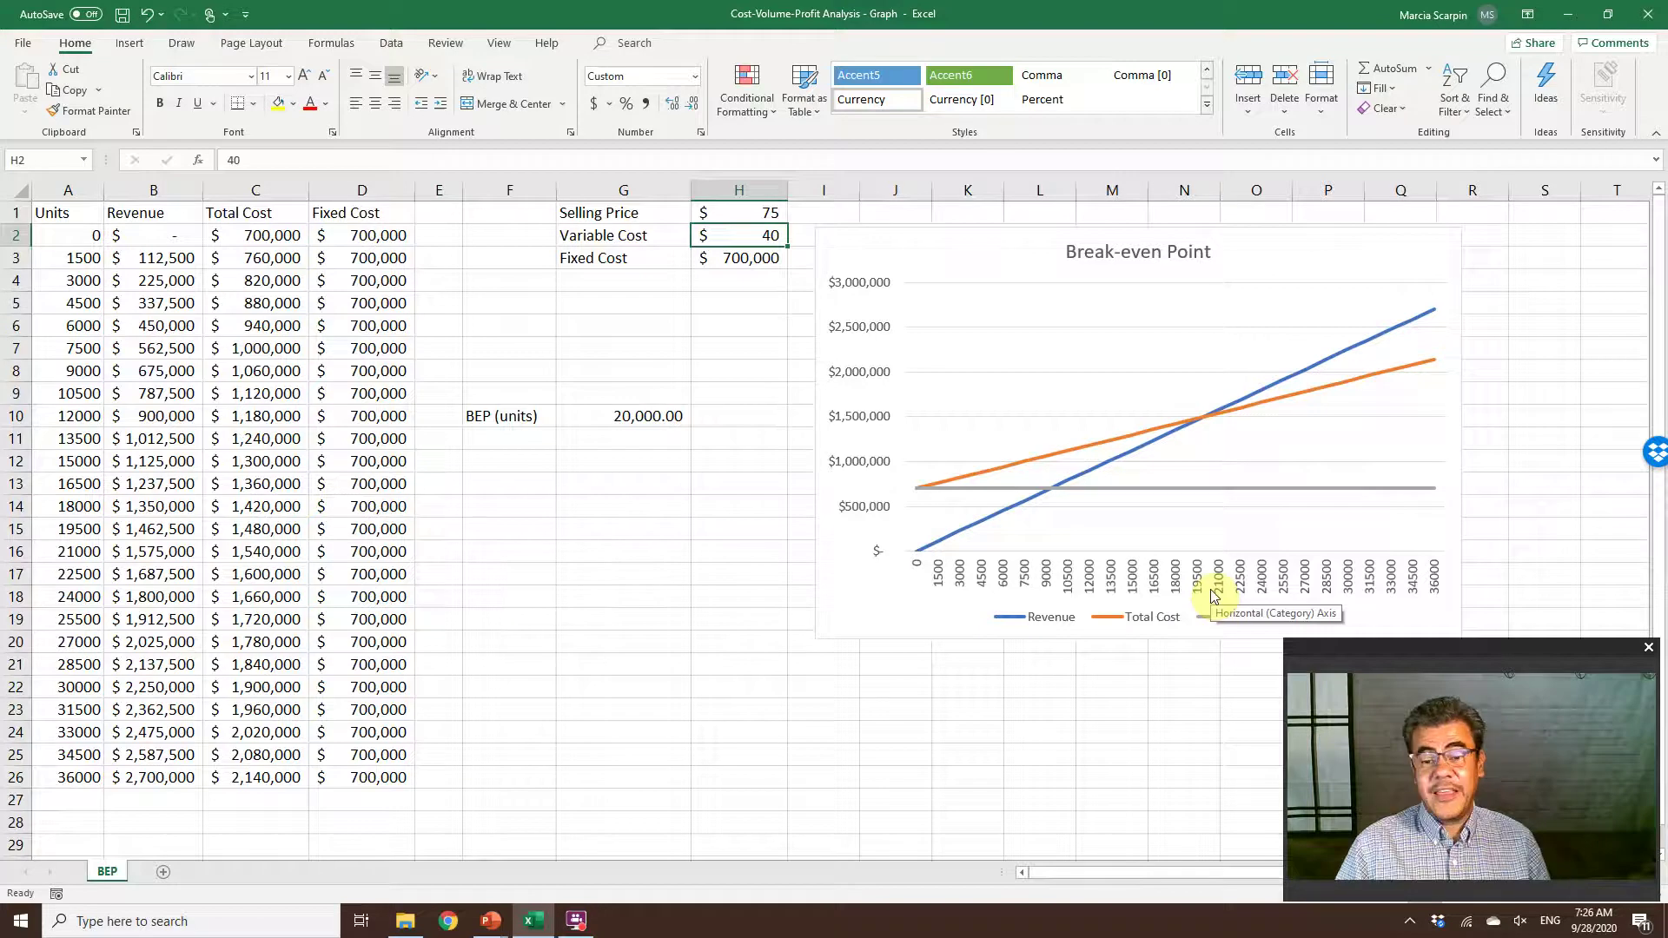
{"action": "left_click", "coordinate": [883, 349]}
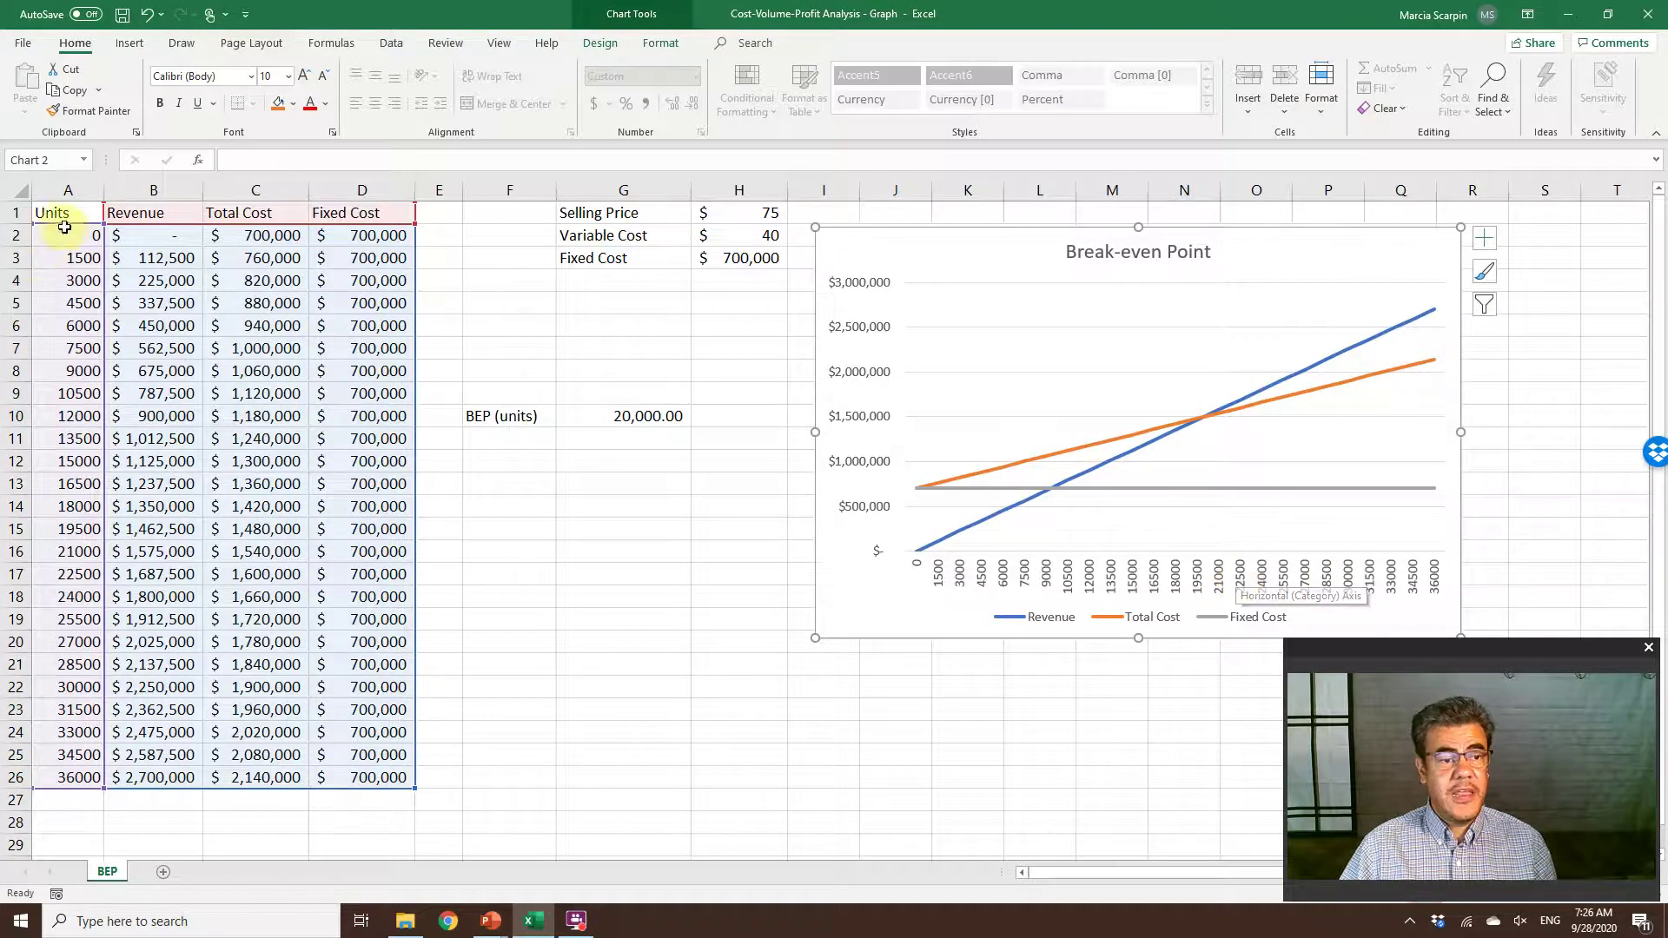
Review the Units values in A2:A26 that supply the break-even chart's horizontal axis, and check the last row's formula in A26
{"action": "left_click_drag", "start_coordinate": [77, 236], "coordinate": [19, 779]}
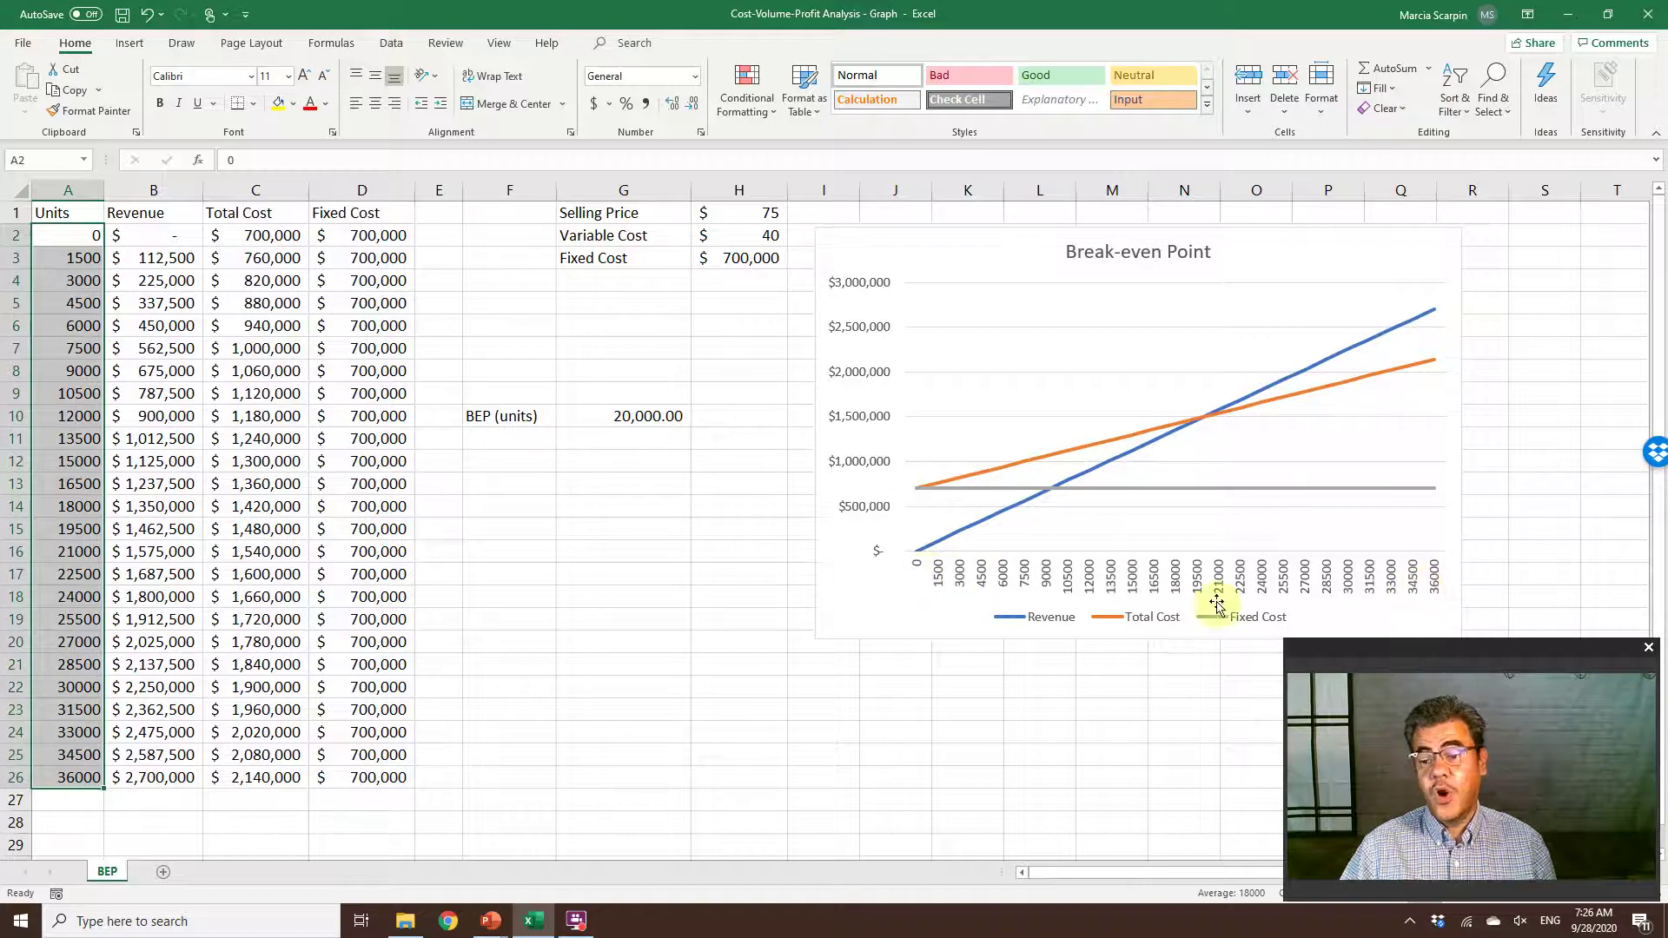
{"action": "left_click_drag", "start_coordinate": [61, 235], "coordinate": [39, 768]}
{"action": "left_click", "coordinate": [41, 769]}
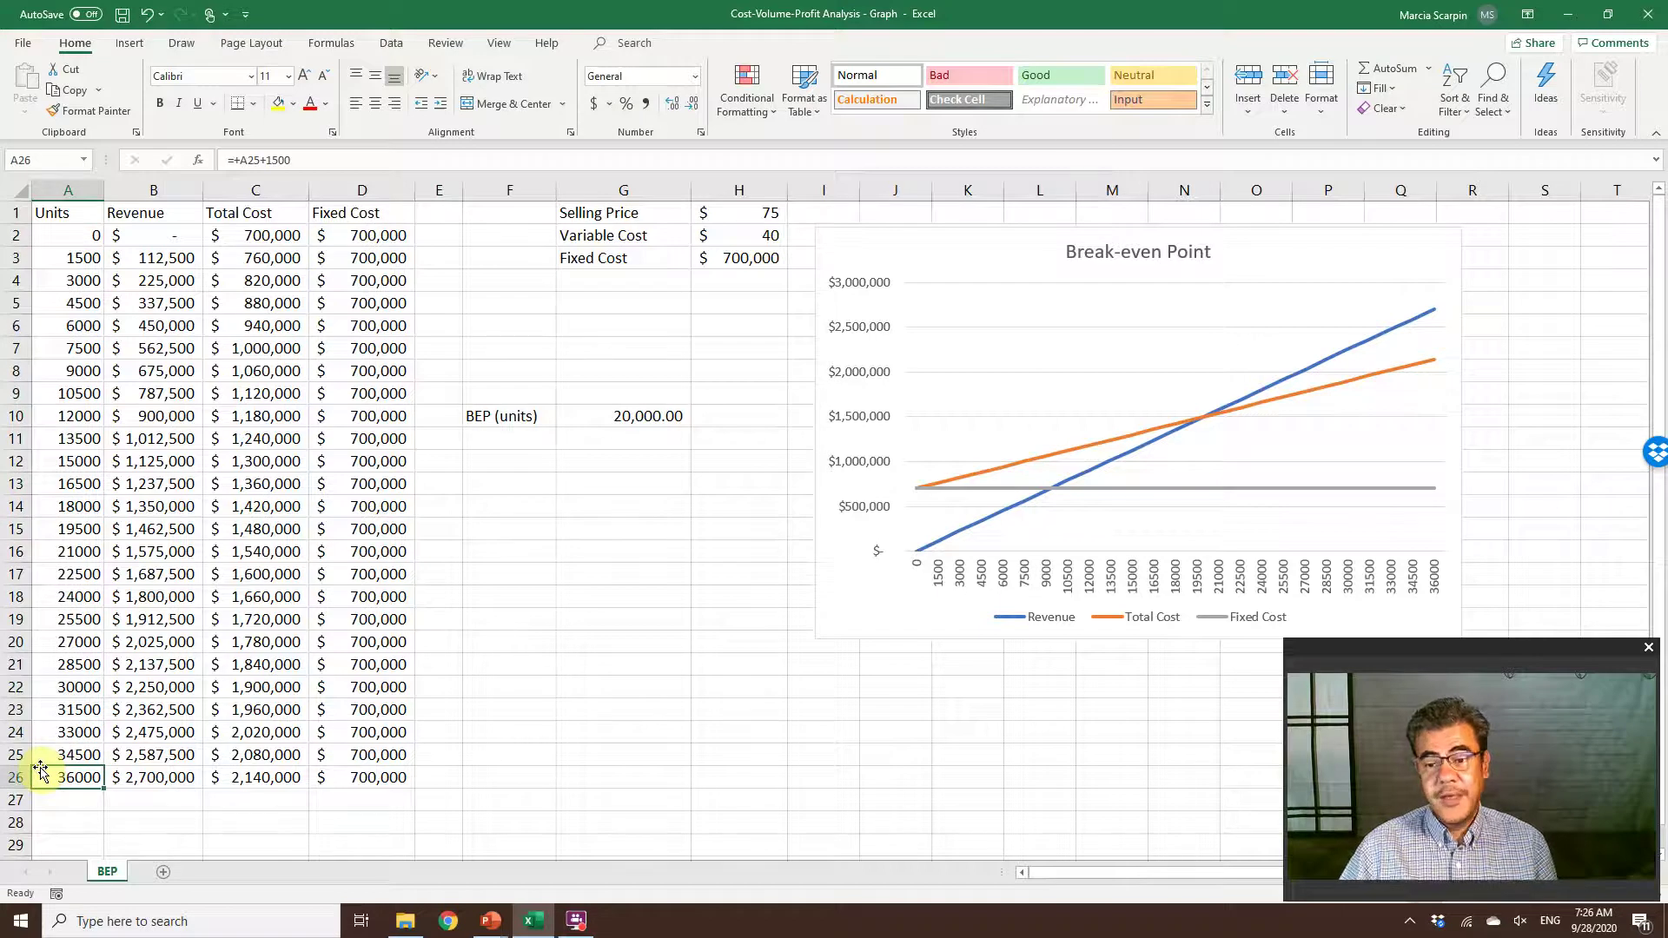
Try a 2-D line chart on the whole table A1:D26, including the Units column, and undo its insertion
{"action": "left_click_drag", "start_coordinate": [69, 213], "coordinate": [324, 774]}
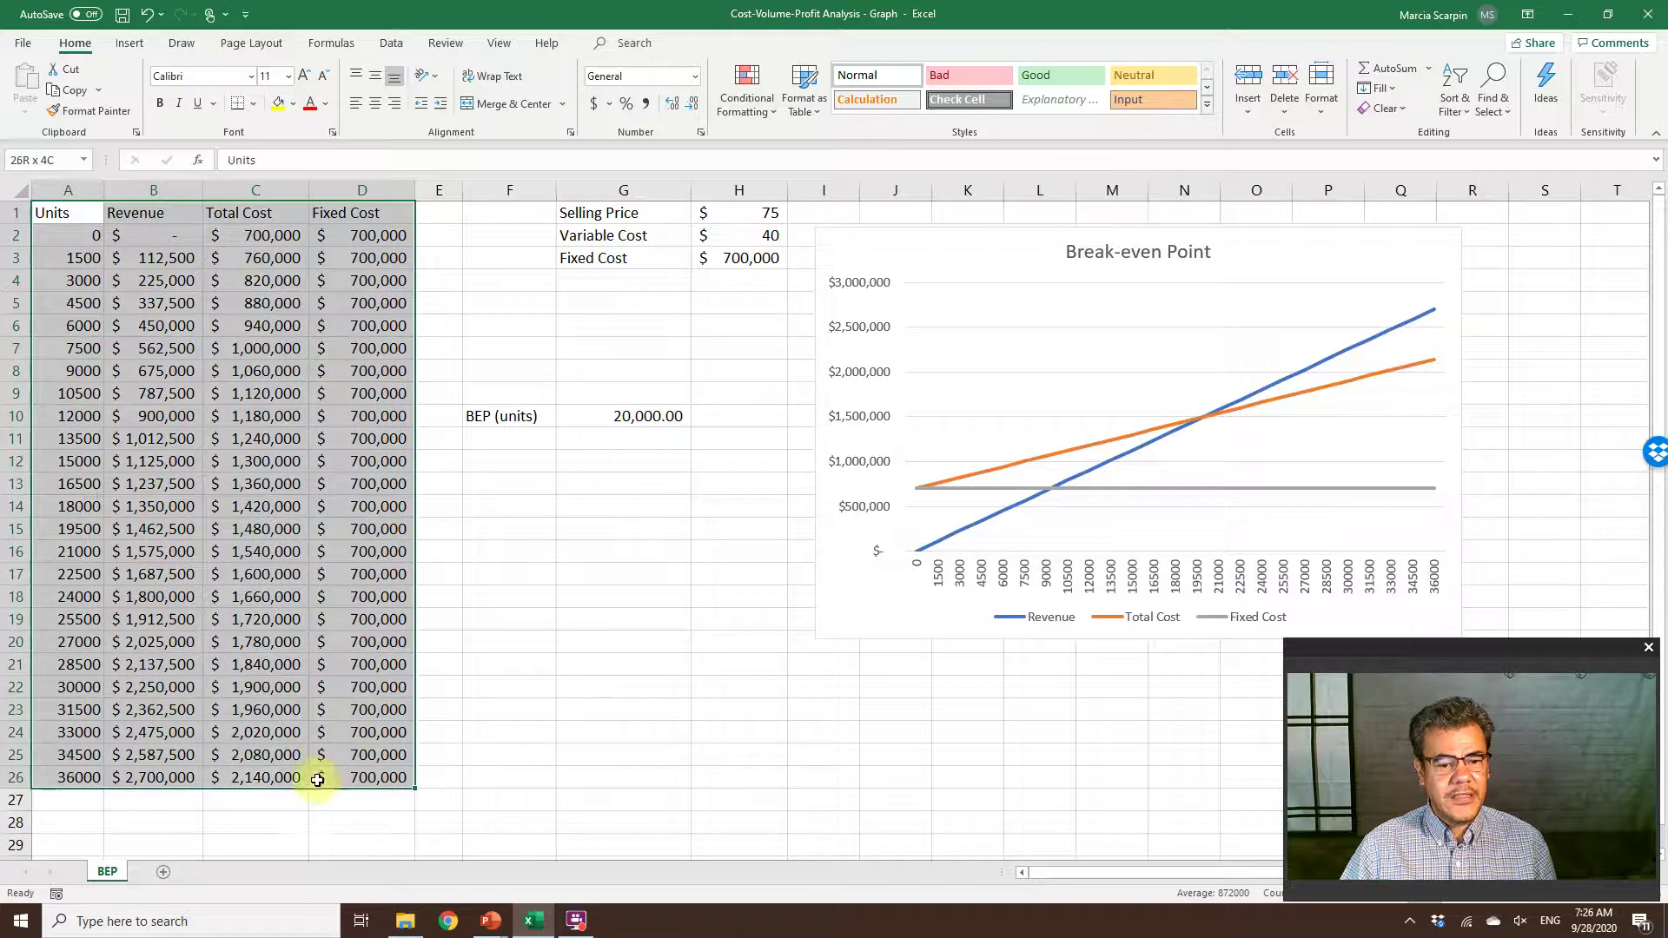
{"action": "left_click", "coordinate": [324, 776]}
{"action": "left_click_drag", "start_coordinate": [69, 213], "coordinate": [371, 747]}
{"action": "left_click", "coordinate": [130, 43]}
{"action": "left_click", "coordinate": [749, 88]}
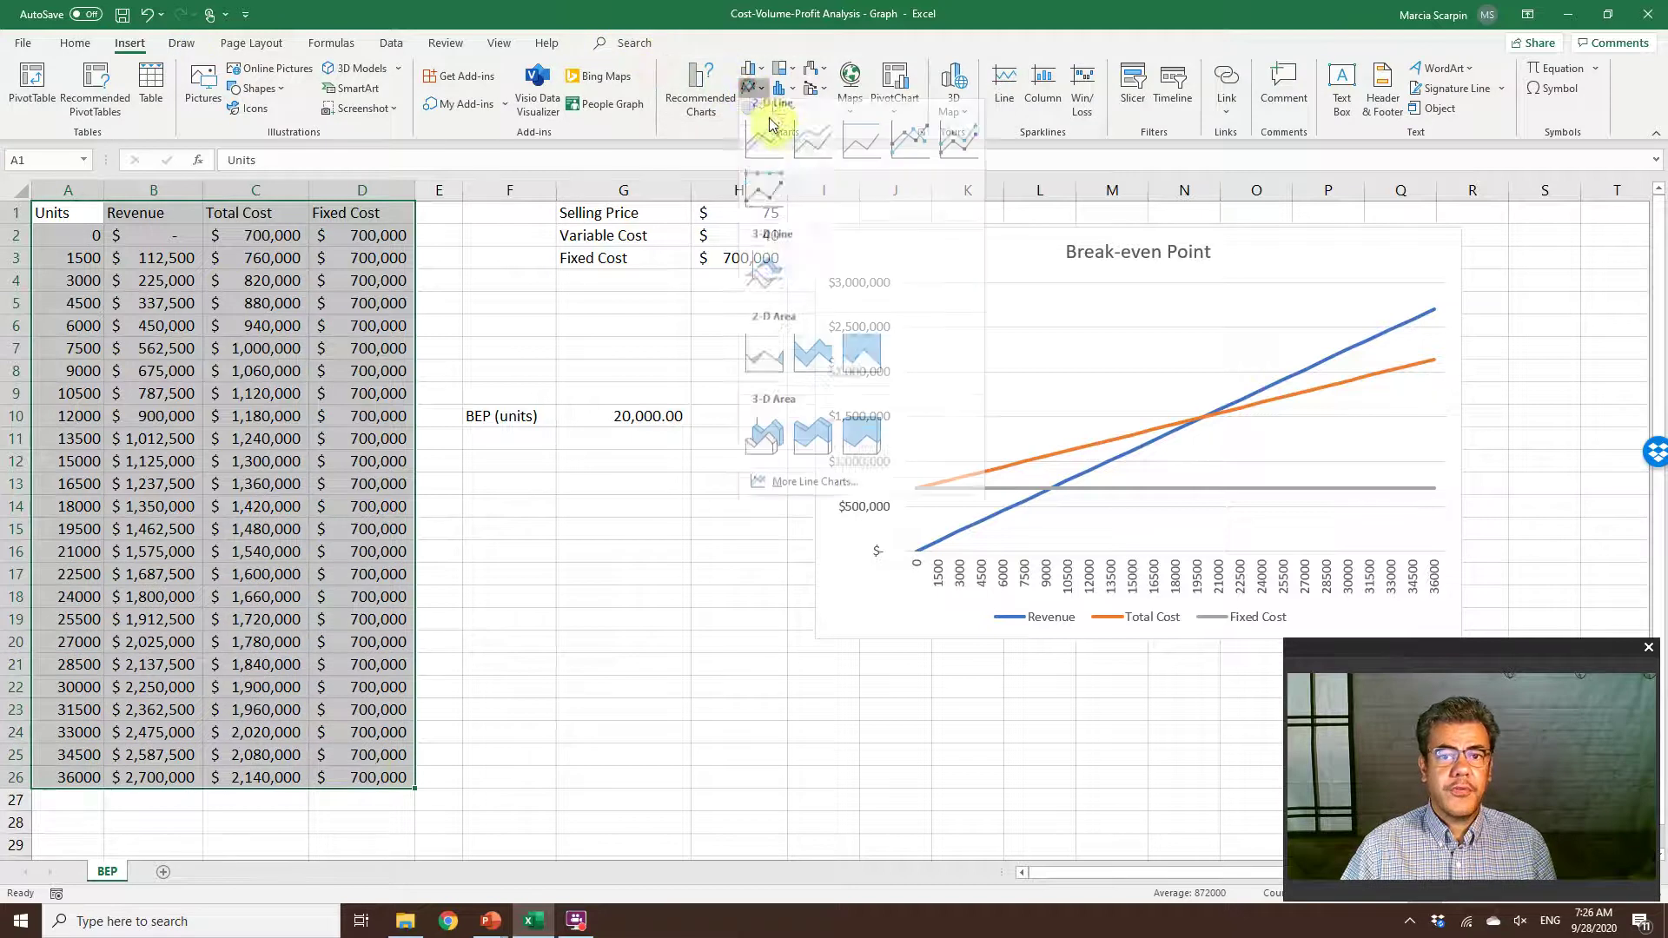
{"action": "left_click", "coordinate": [778, 143]}
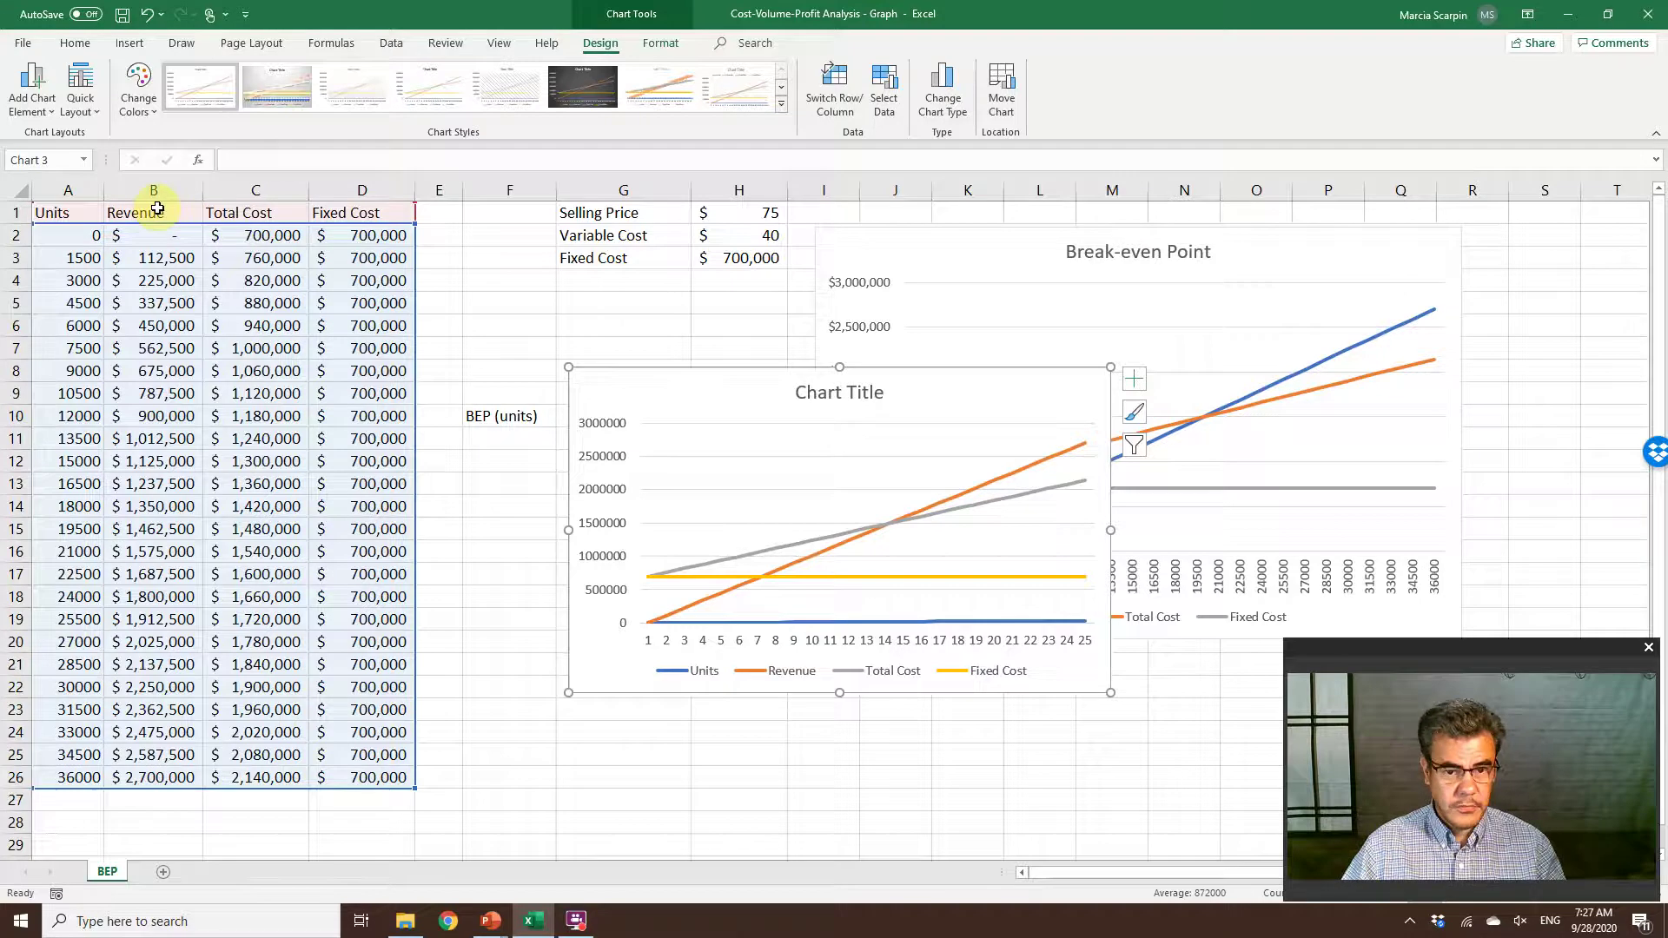
{"action": "key", "text": "ctrl+z"}
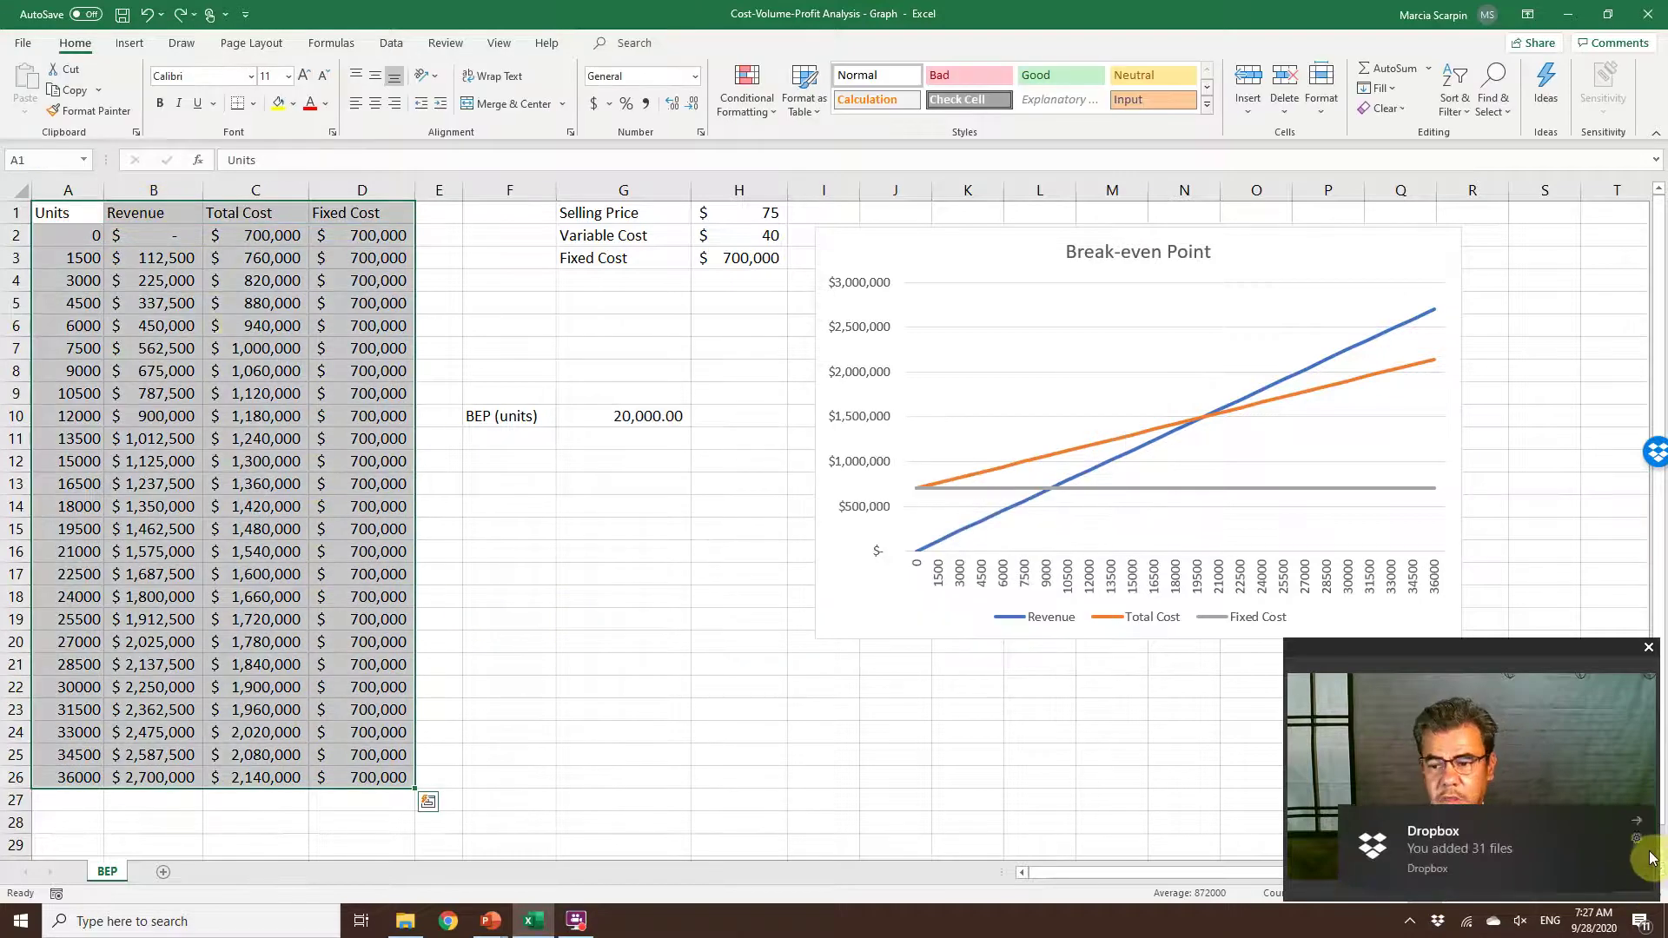
{"action": "left_click", "coordinate": [653, 586]}
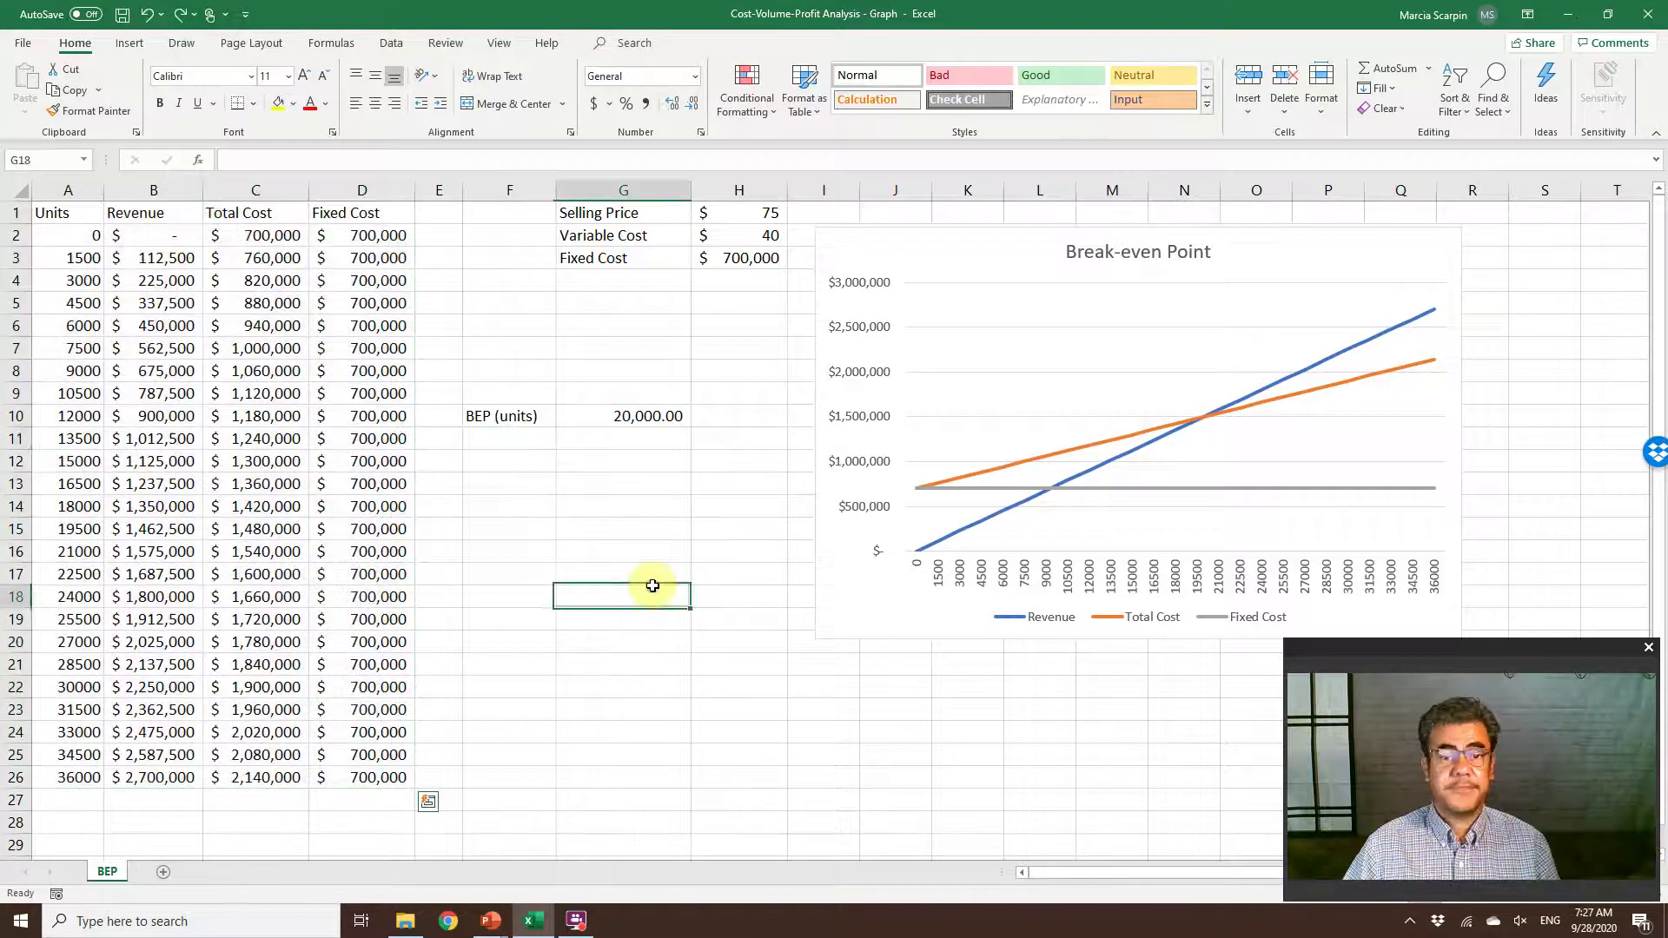
{"action": "key", "text": "Up"}
{"action": "key", "text": "Up"}
{"action": "key", "text": "Up"}
{"action": "key", "text": "Up"}
{"action": "key", "text": "Up"}
{"action": "key", "text": "Up"}
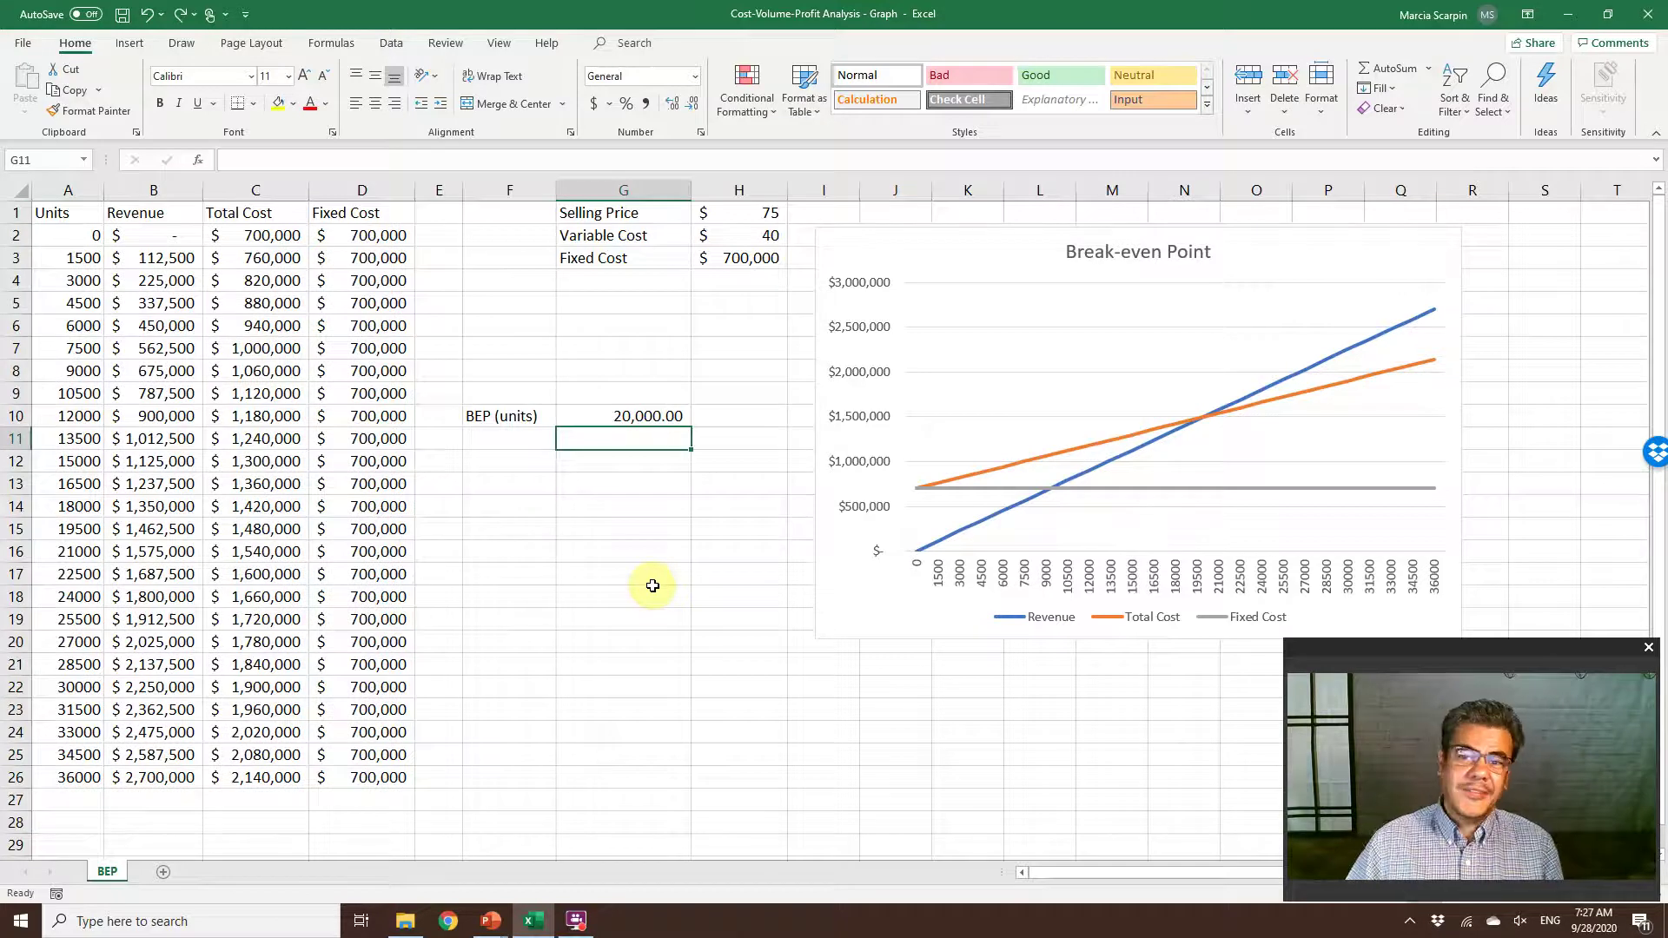
Switch to the PowerPoint slide show and show the closing "Thank you" slide
{"action": "key", "text": "alt+Tab"}
{"action": "left_click", "coordinate": [702, 502]}
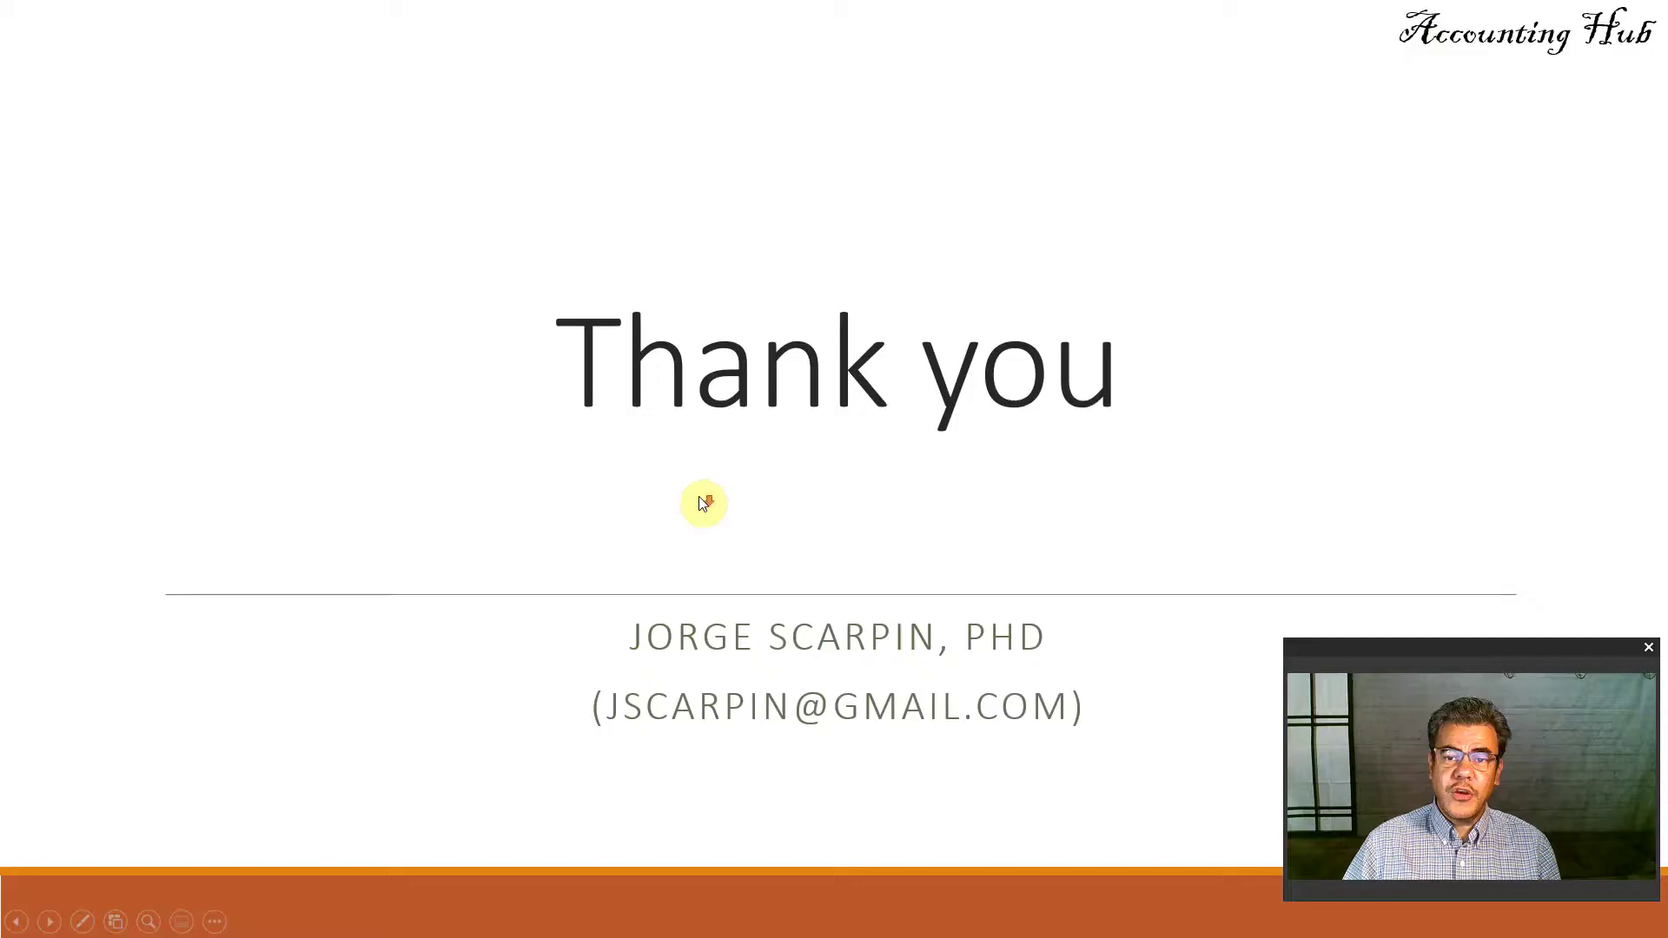